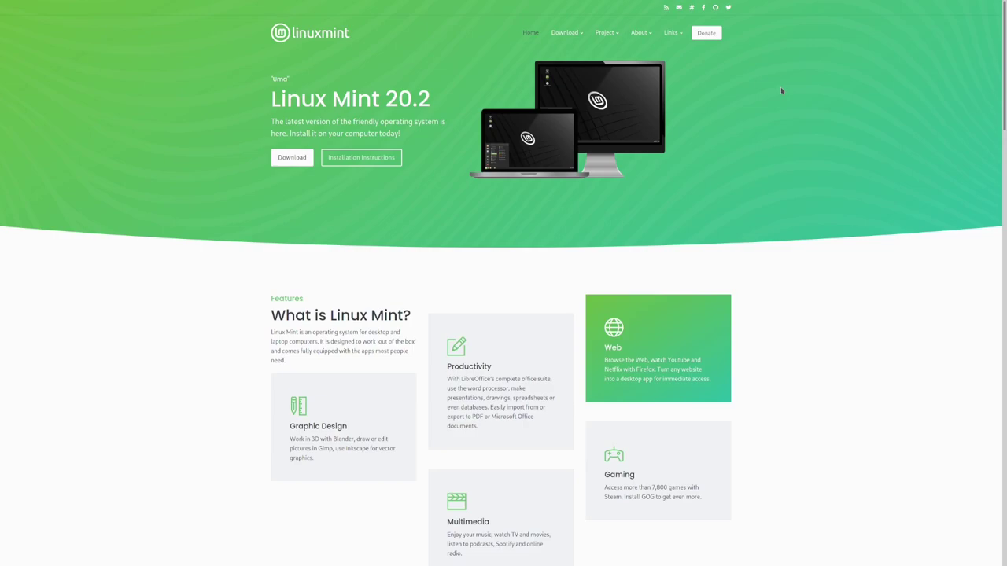
- Go to the Linux Mint 20.2 "Uma" download page from the linuxmint.com home banner
left_click(288, 161)
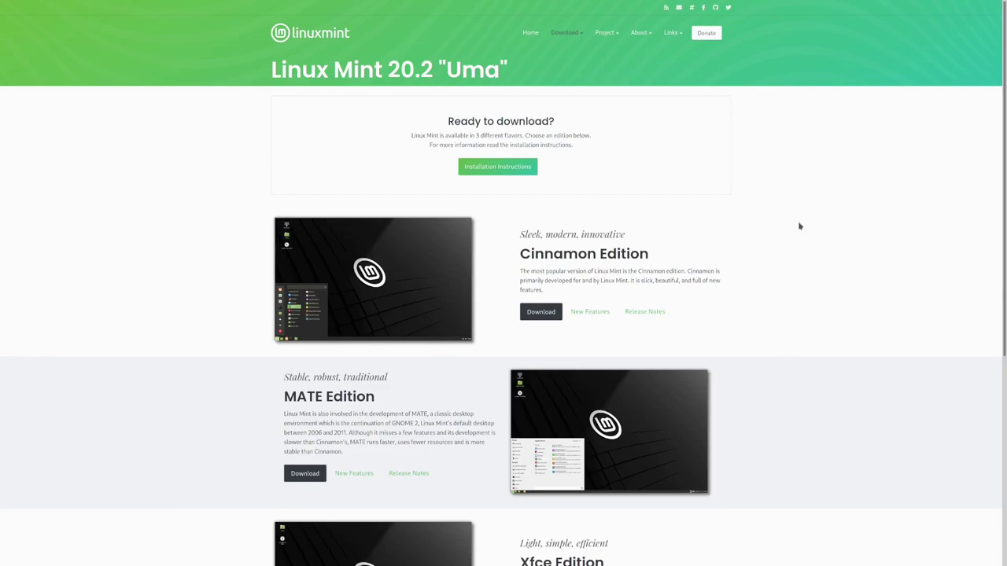
- Scroll through the Cinnamon, MATE and Xfce edition list on the download page
scroll(799, 226, "down", 1)
left_click_drag(520, 166, 588, 167)
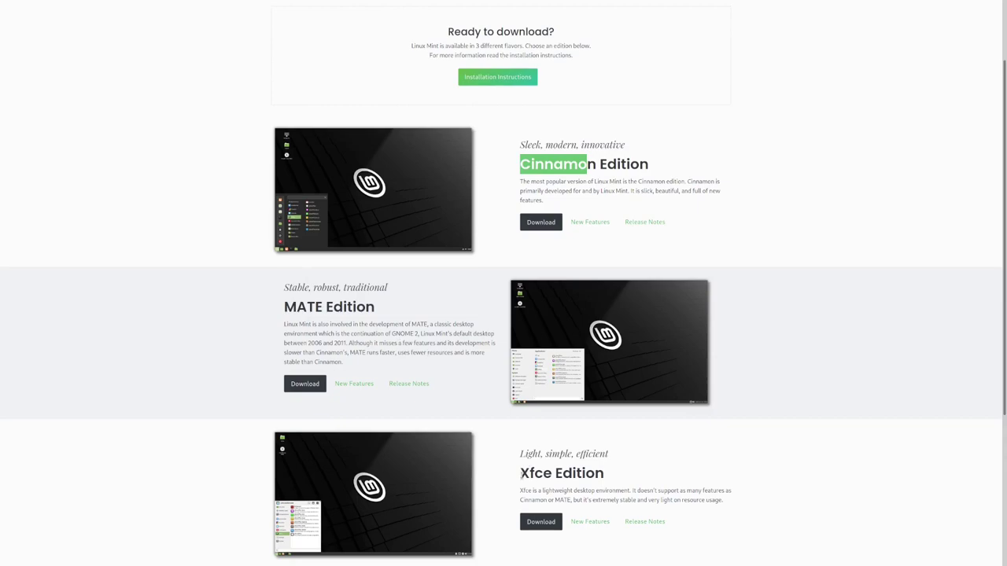
left_click_drag(519, 472, 554, 473)
left_click(802, 431)
scroll(802, 431, "down", 3)
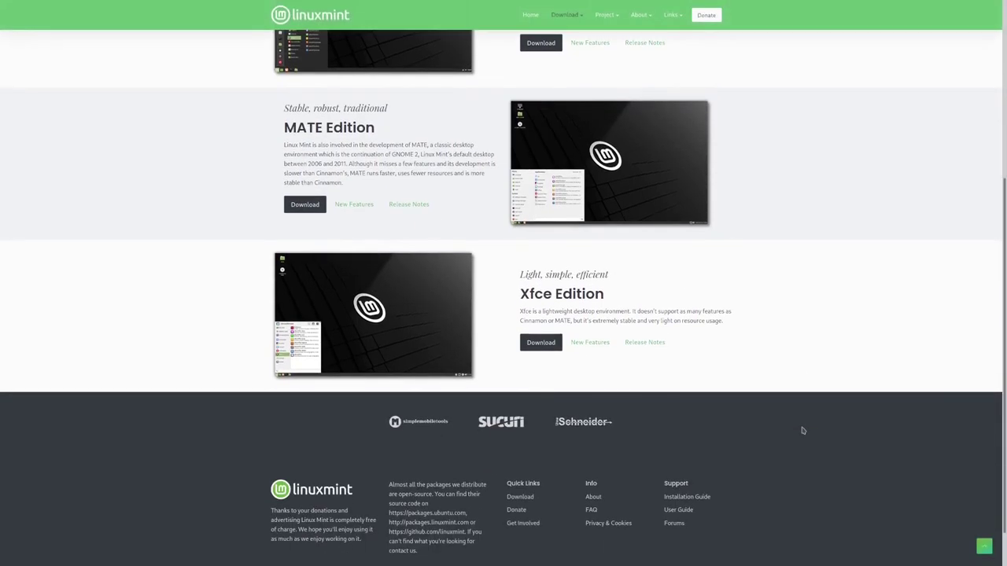
scroll(802, 431, "up", 2)
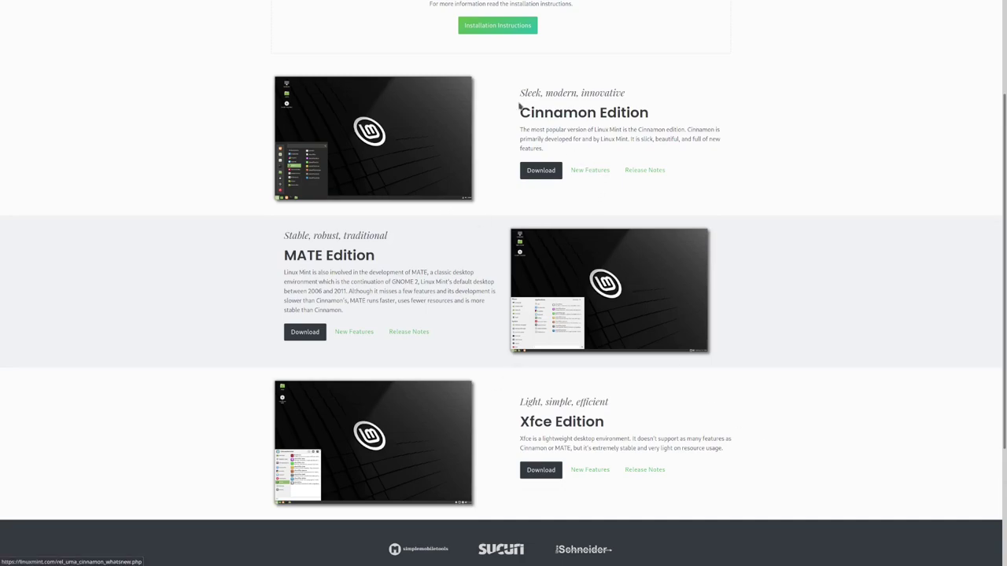
- Highlight the Cinnamon Edition heading and its "Stable, robust, traditional" tagline for emphasis
left_click_drag(520, 112, 658, 119)
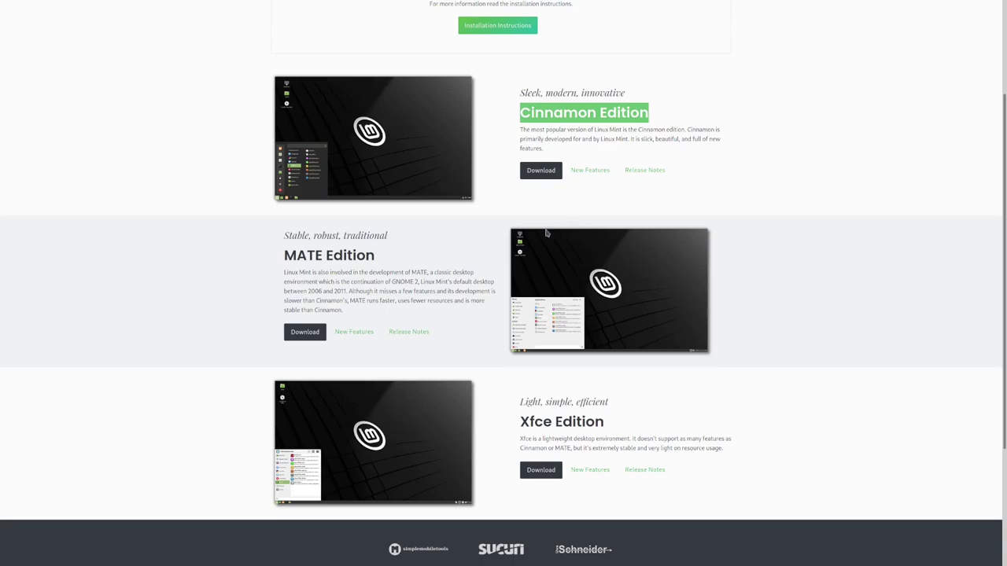
left_click(446, 262)
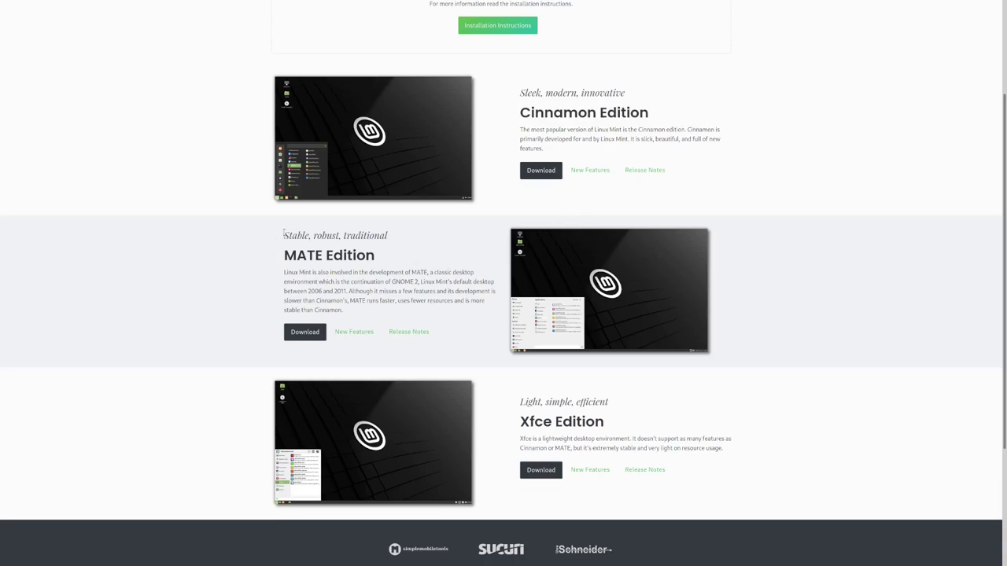
left_click_drag(285, 235, 412, 240)
left_click(413, 240)
- Highlight the Xfce, Cinnamon and MATE Edition headings in turn while comparing them
left_click_drag(520, 422, 607, 422)
left_click(612, 422)
left_click_drag(523, 115, 661, 118)
left_click(664, 118)
left_click_drag(285, 255, 400, 253)
left_click(401, 254)
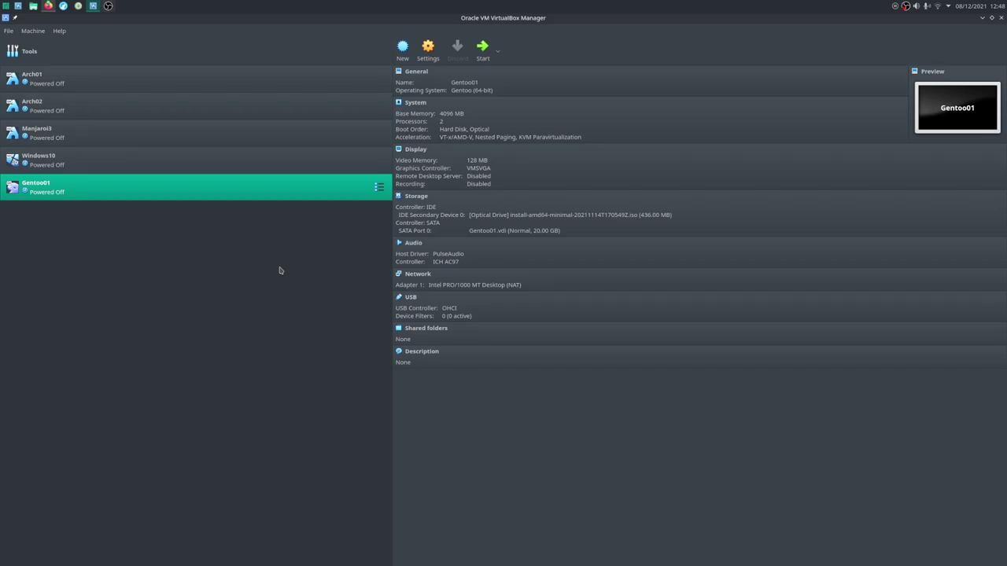
- Create a new VM named Mint with 4096 MB memory and a new virtual hard disk
left_click(402, 49)
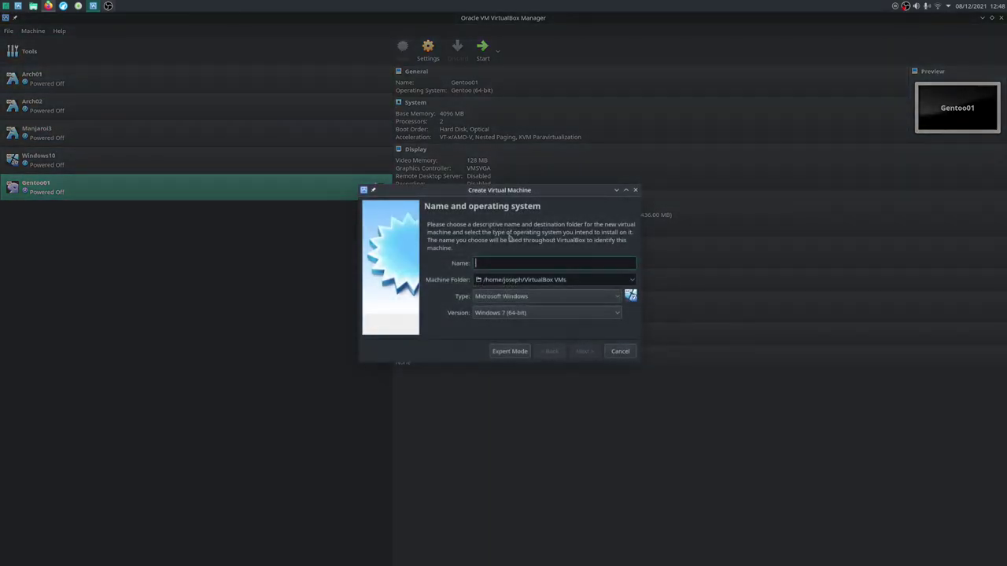
type("Mint")
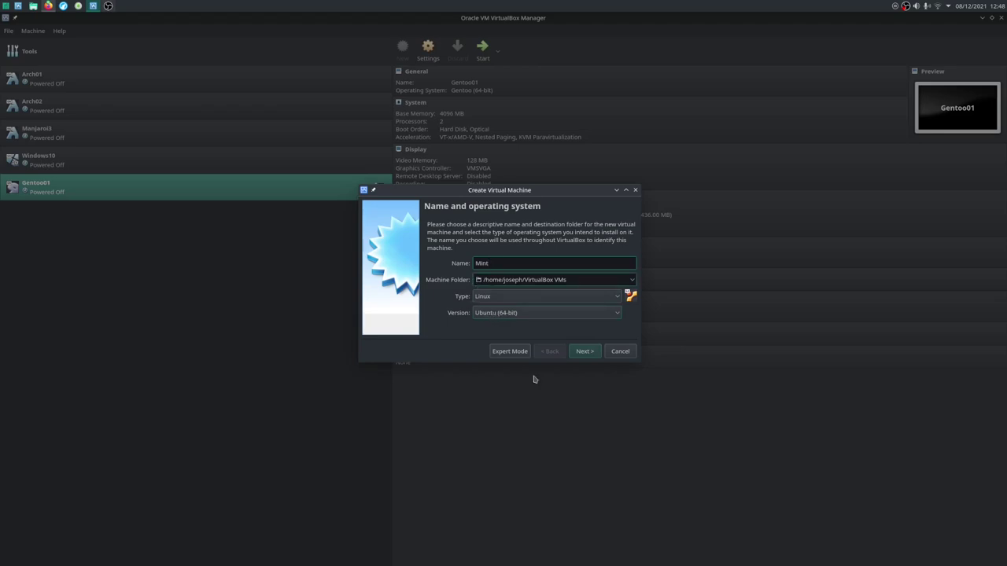
left_click(582, 352)
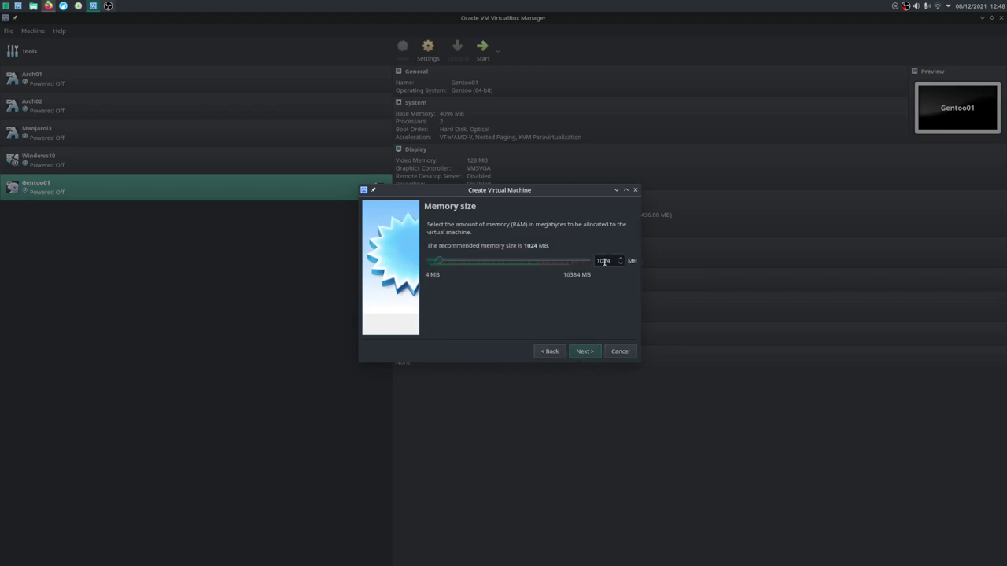
type("4096")
left_click(586, 352)
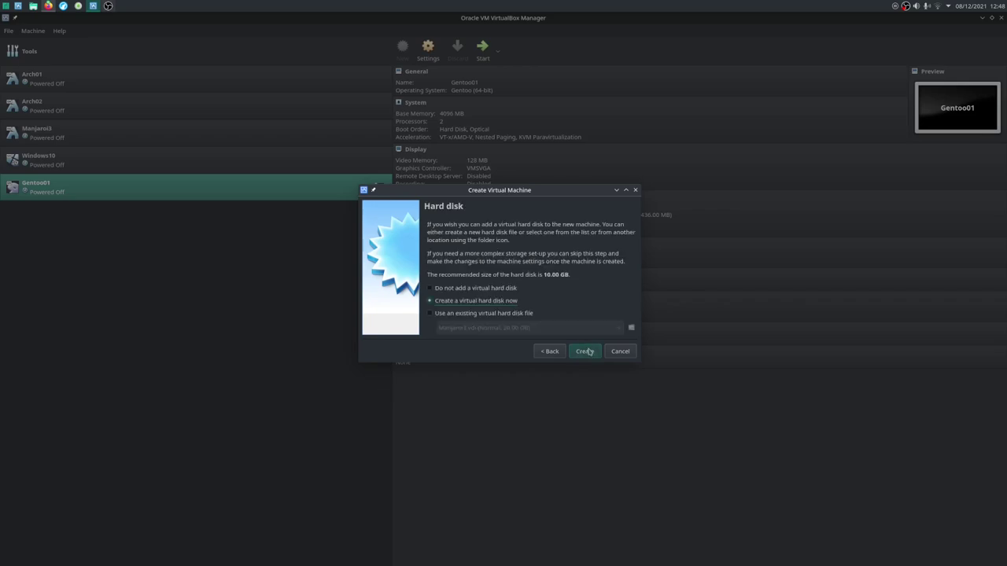
left_click(588, 353)
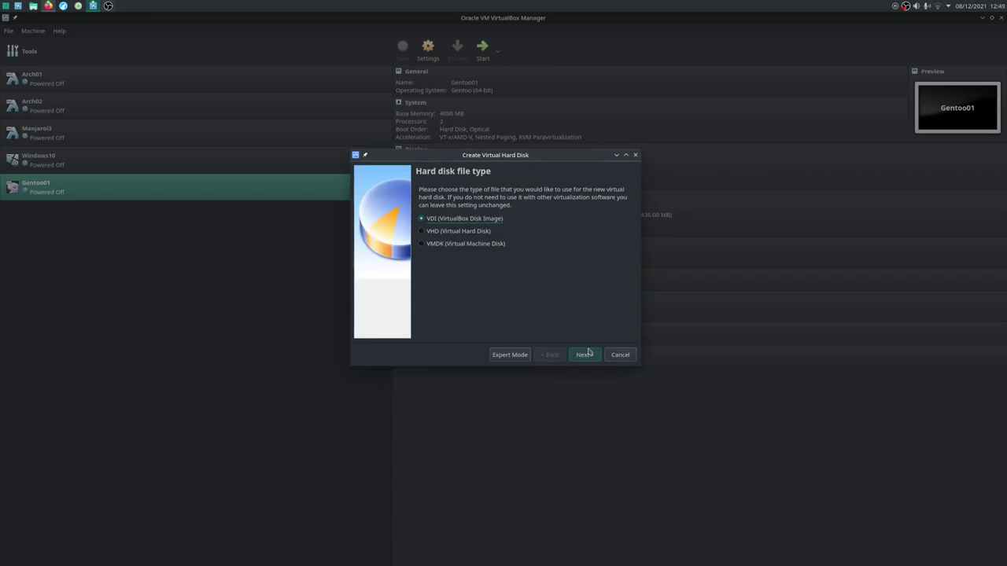
- Give Mint a dynamically allocated 20 GB VDI disk and finish creating the machine
left_click(588, 354)
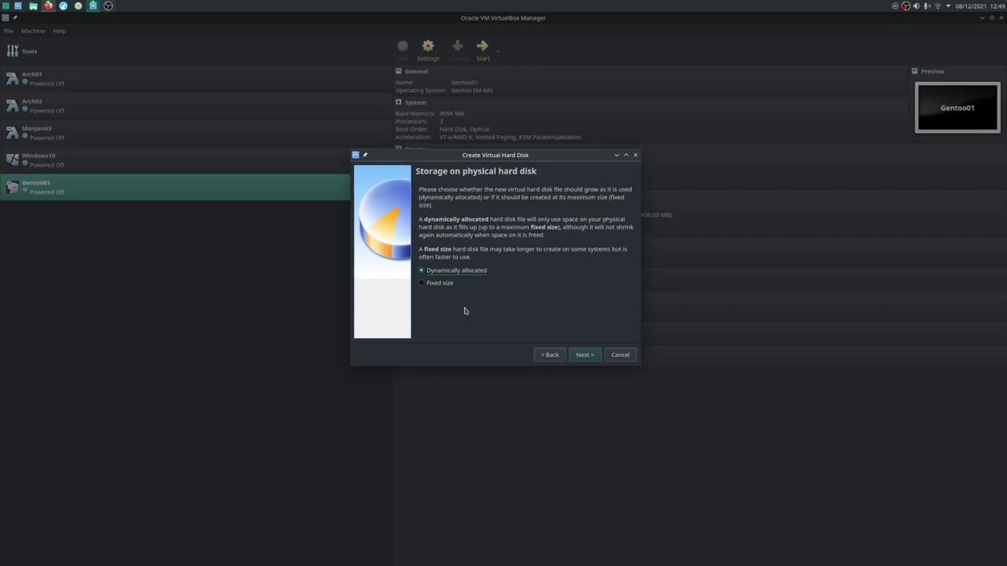
left_click(587, 359)
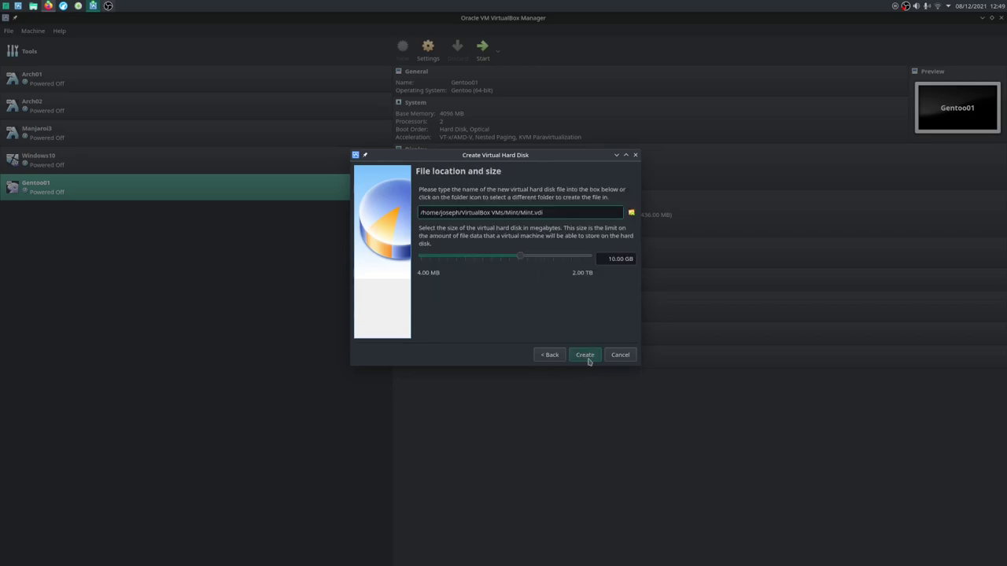
left_click_drag(603, 259, 641, 259)
type("20")
left_click(585, 359)
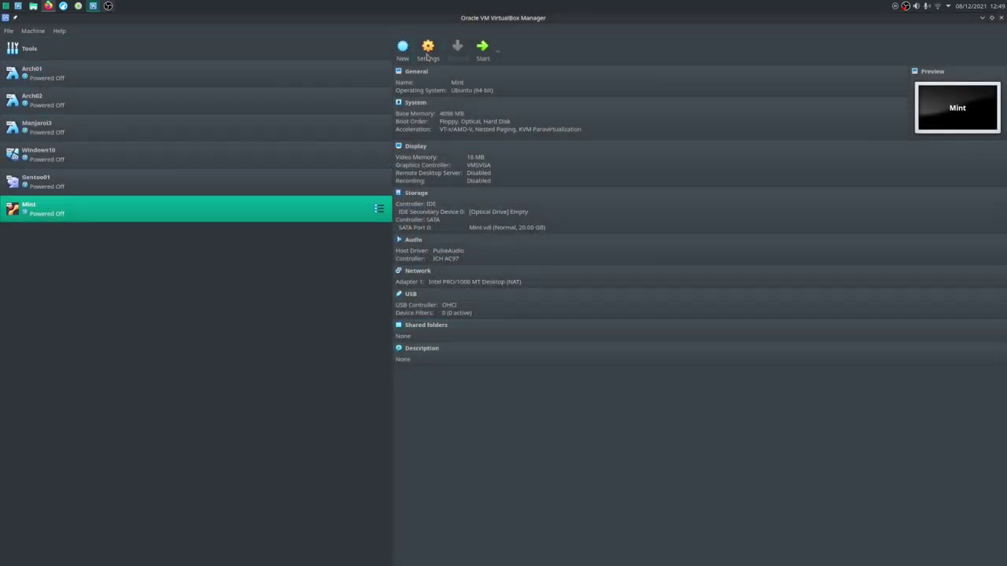
- In Mint's System settings, disable Floppy boot and move Hard Disk to the top of the boot order
left_click(427, 52)
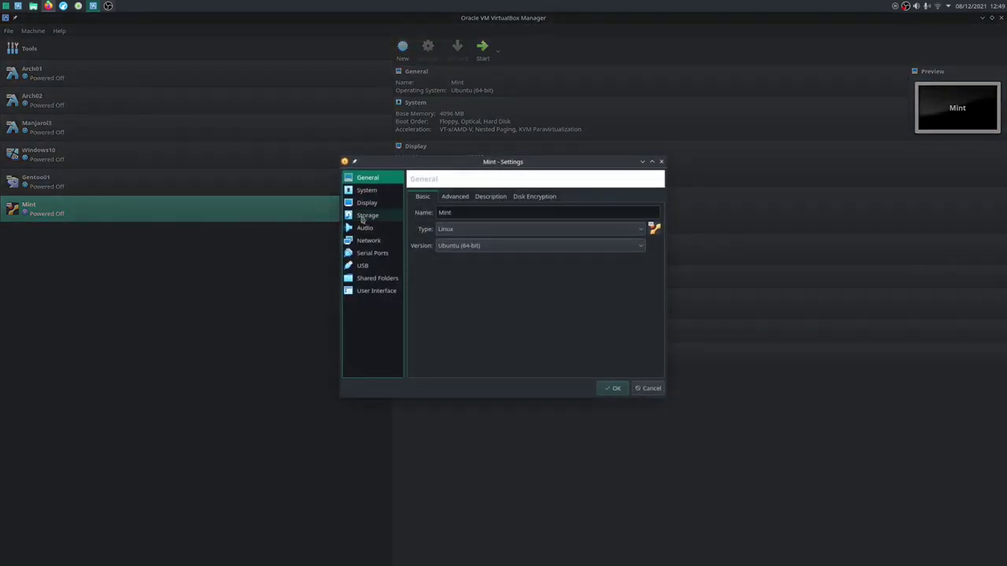
left_click(367, 193)
left_click(472, 234)
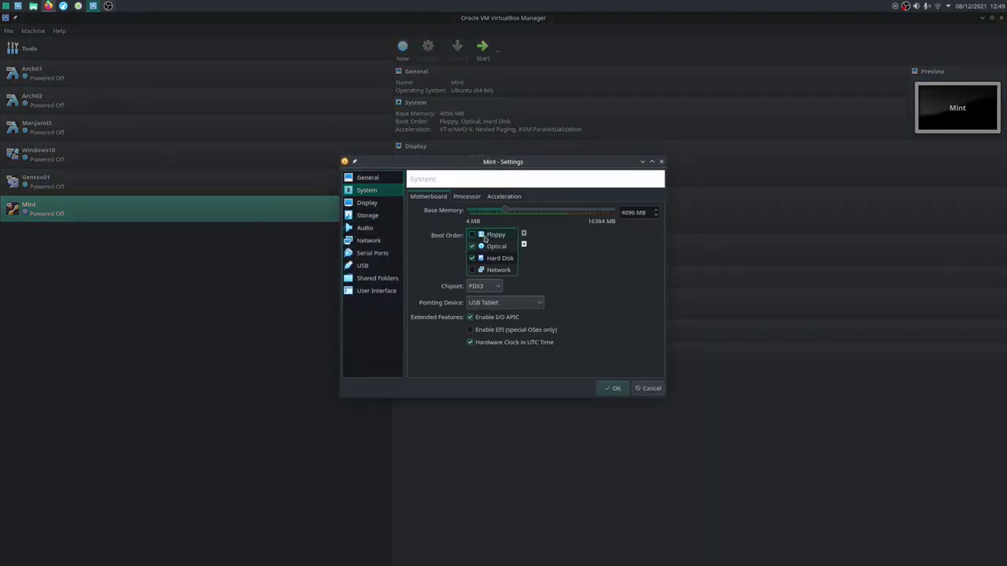
left_click(524, 244)
left_click(524, 244)
left_click(503, 247)
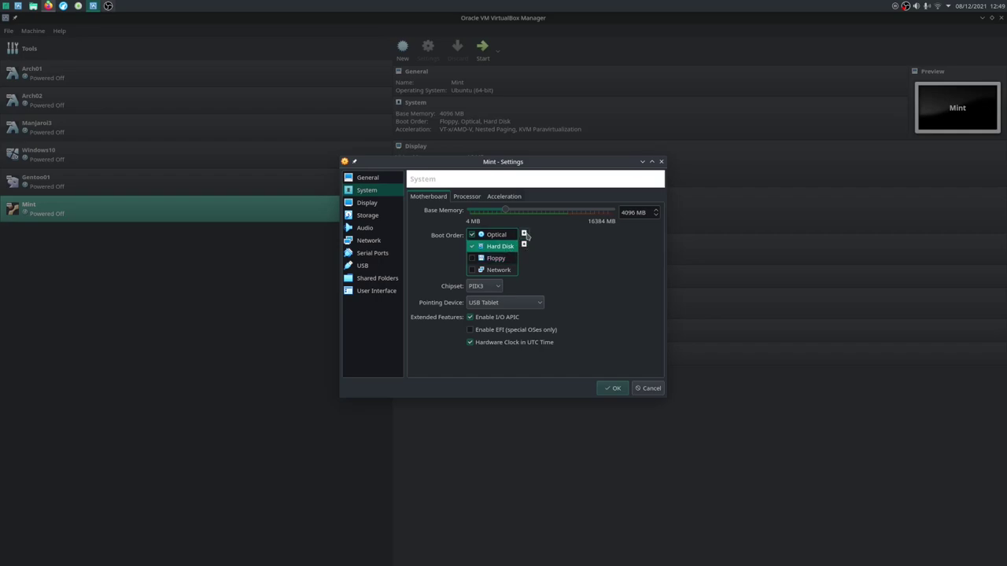
left_click(524, 234)
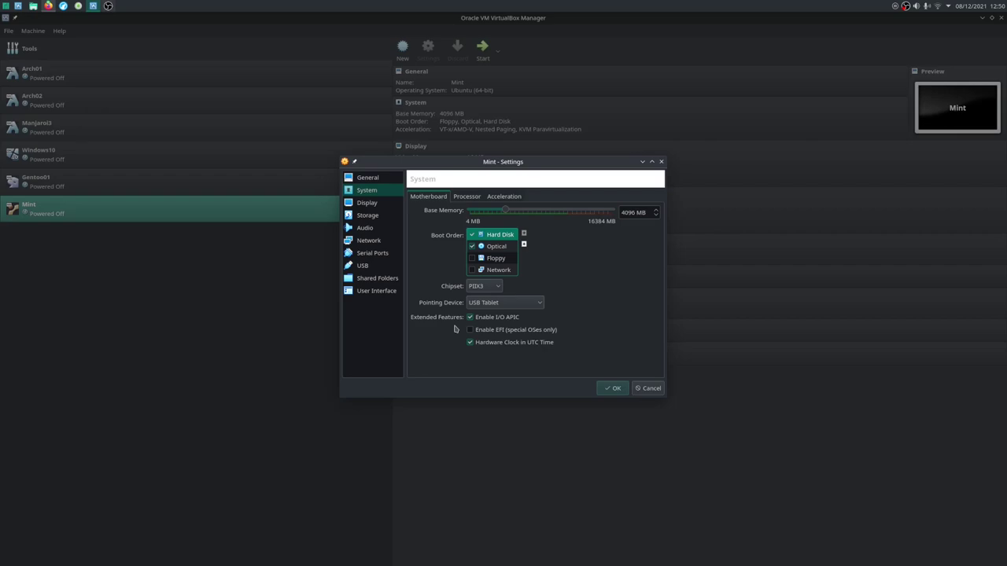
- Set 2 processors, 128 MB video memory and the VBoxVGA graphics controller
left_click(461, 197)
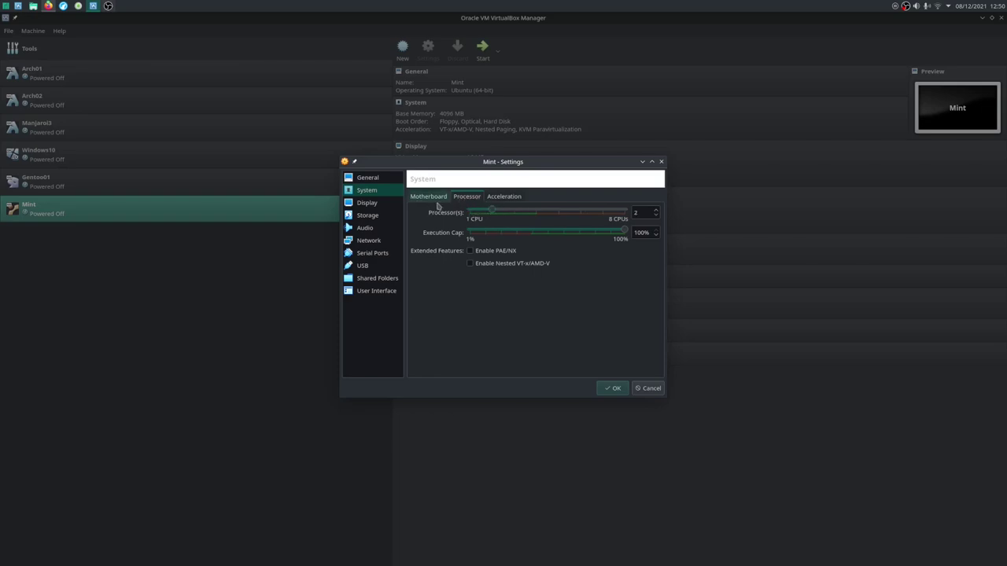
left_click(386, 203)
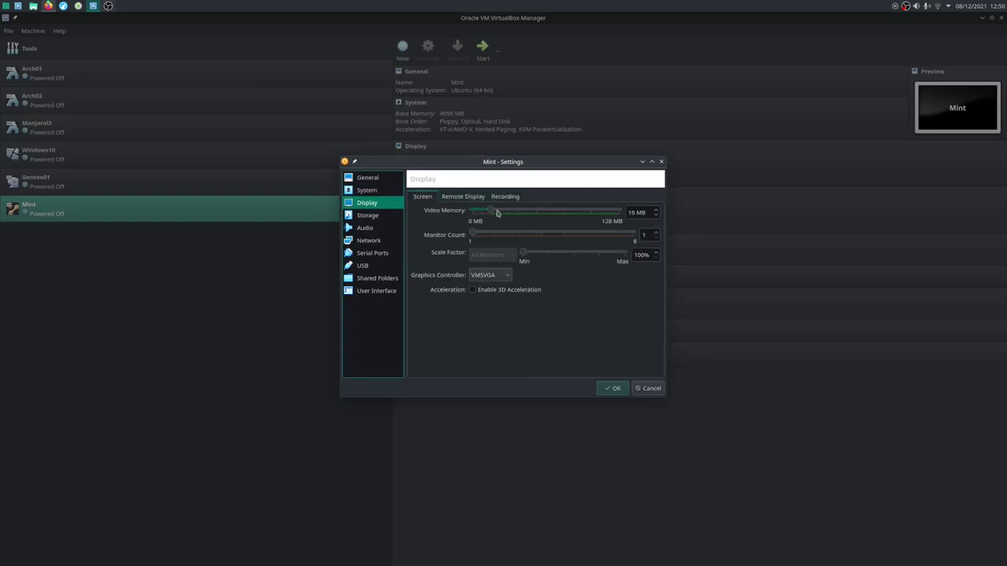
left_click_drag(498, 213, 620, 216)
left_click(490, 276)
left_click(491, 289)
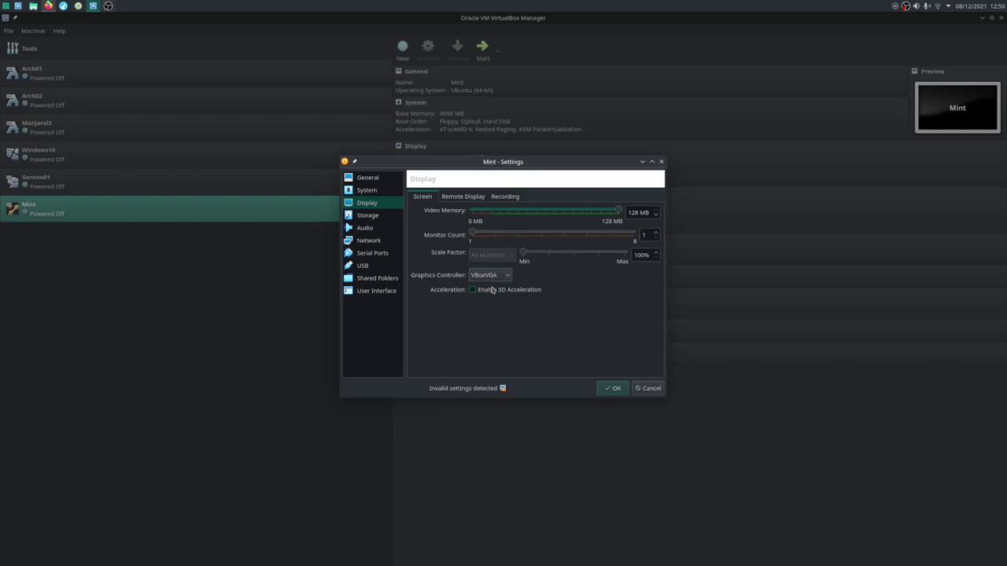
- Load linuxmint-20.2-xfce-64bit.iso into Mint's empty optical drive and save the settings
left_click(374, 221)
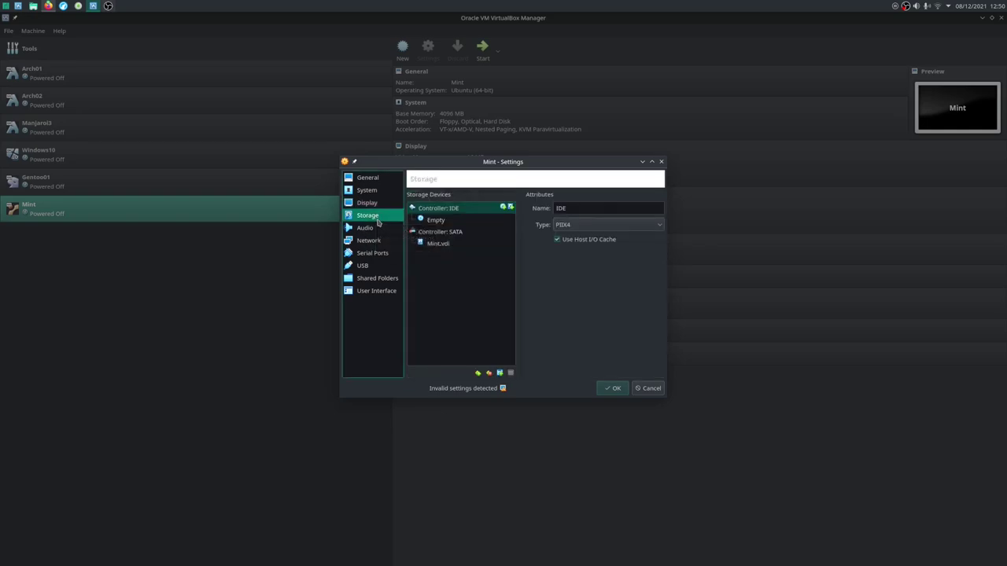
left_click(435, 223)
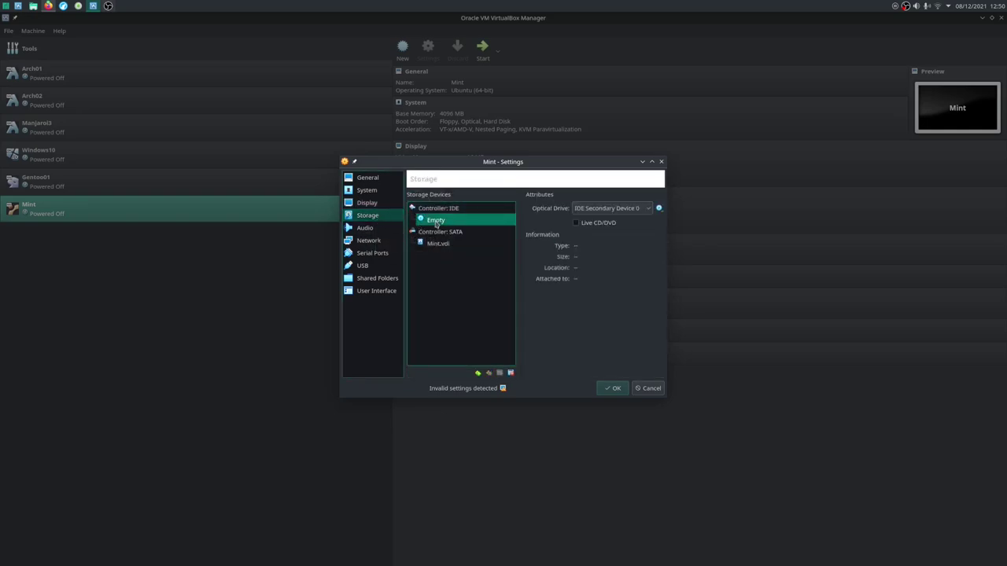
left_click(660, 209)
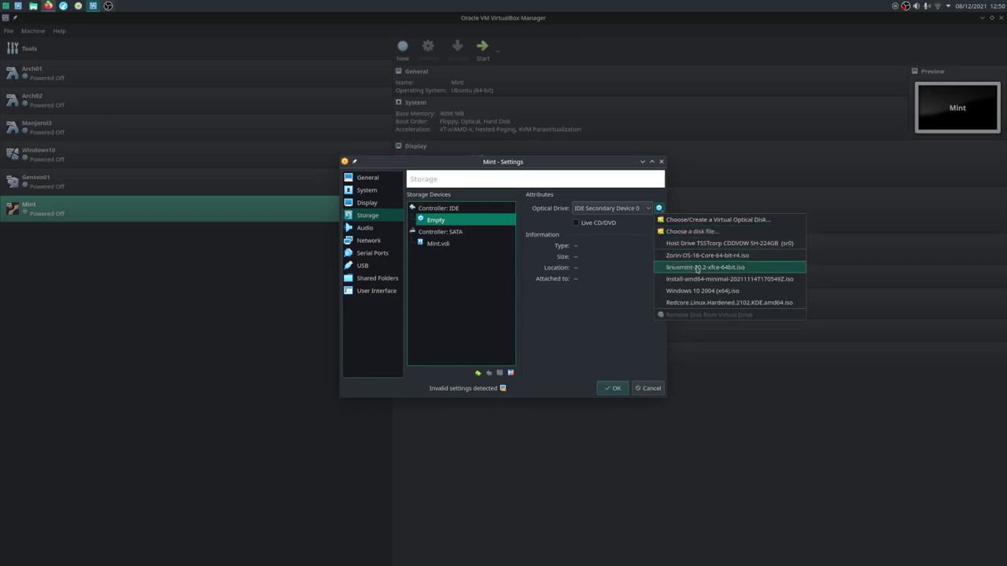
left_click(697, 268)
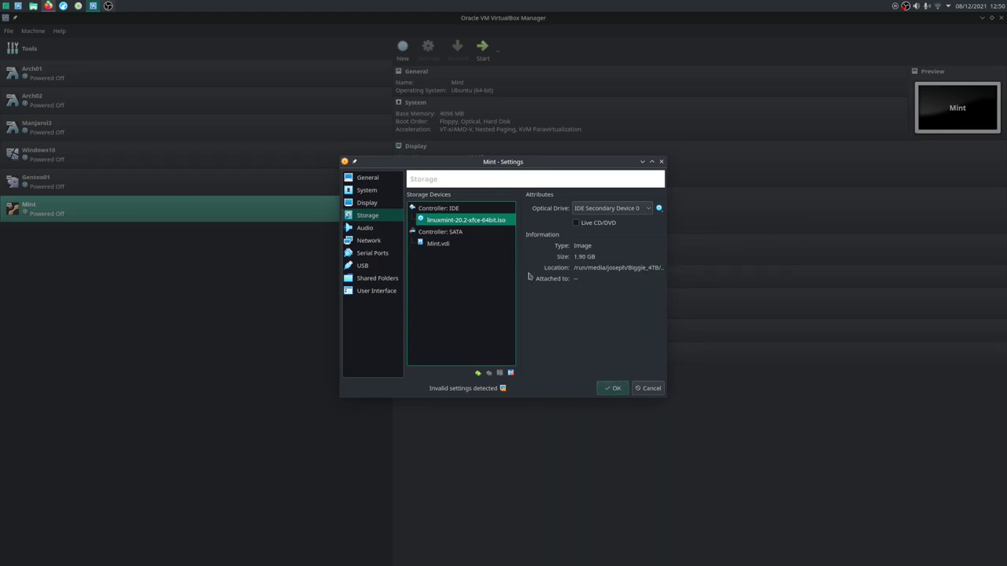
left_click(613, 388)
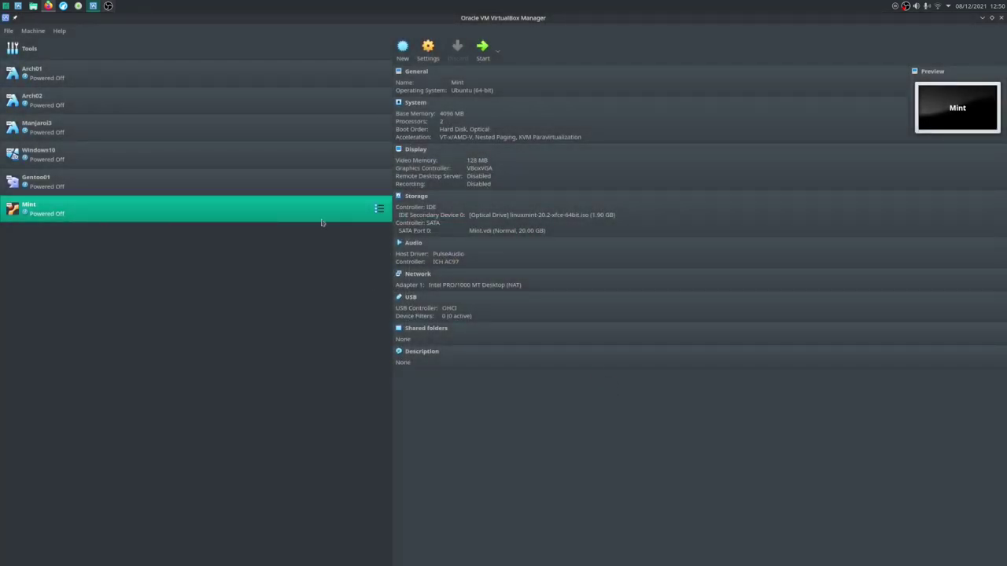
- Start the Mint VM, maximize its window, and dismiss the keyboard and mouse notice bars
left_click(480, 51)
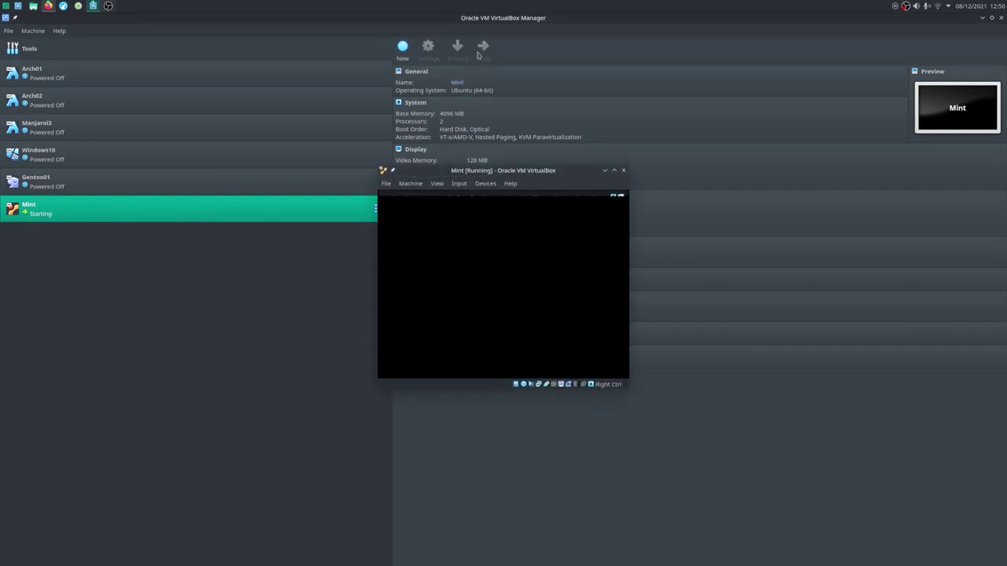
left_click(619, 197)
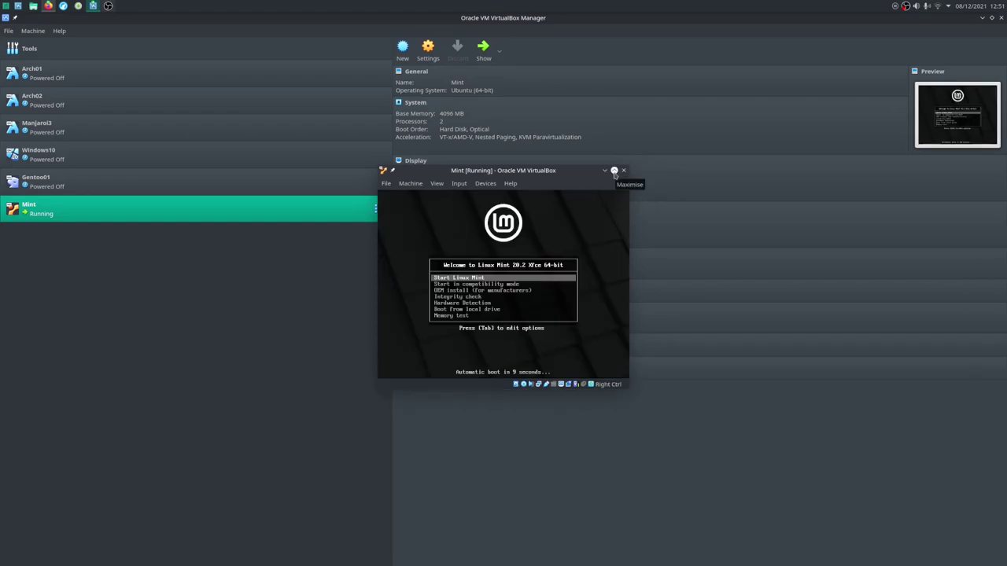
double_click(615, 173)
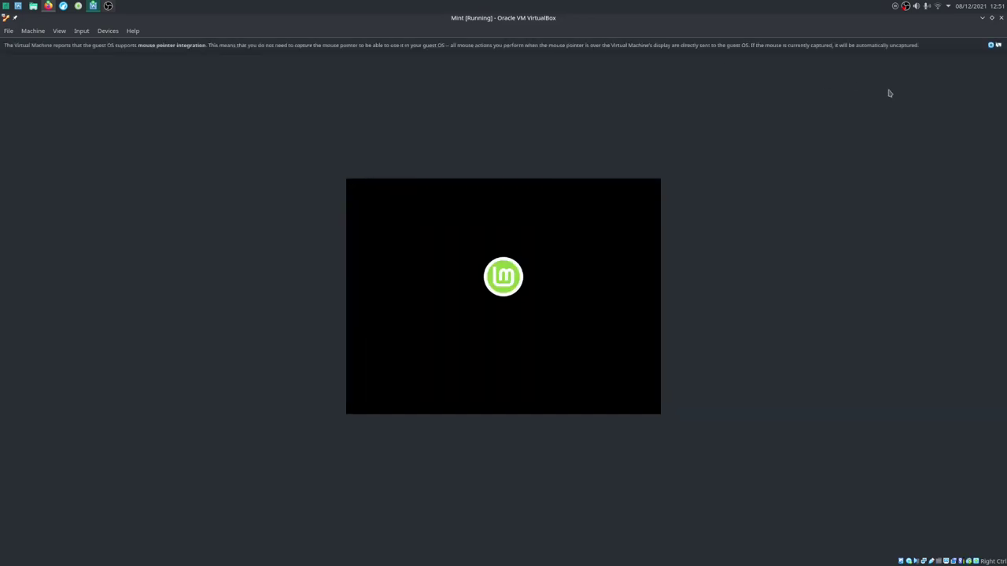
left_click(991, 46)
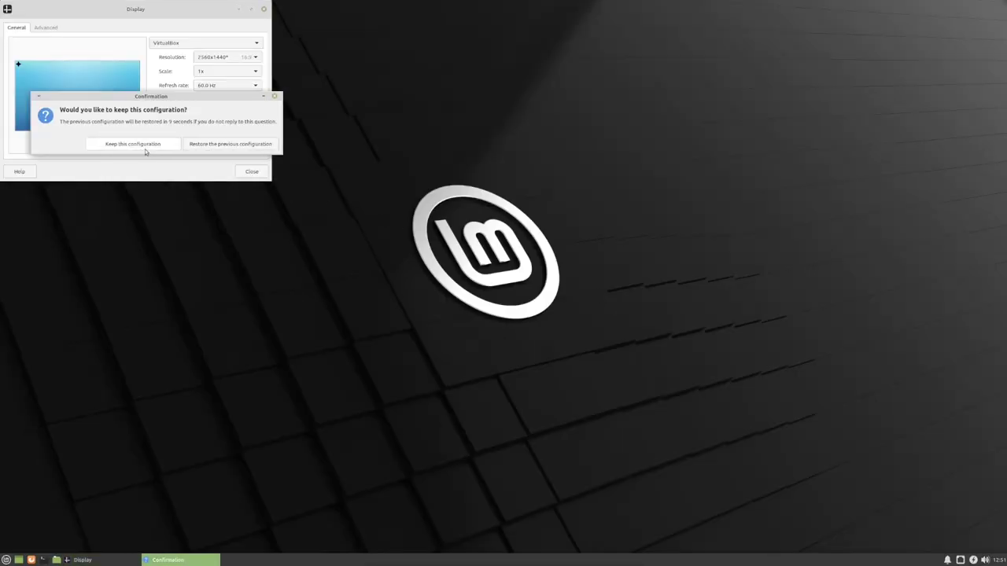
- Keep the 2560x1440 resolution and close the Display settings window
left_click(147, 145)
left_click(251, 172)
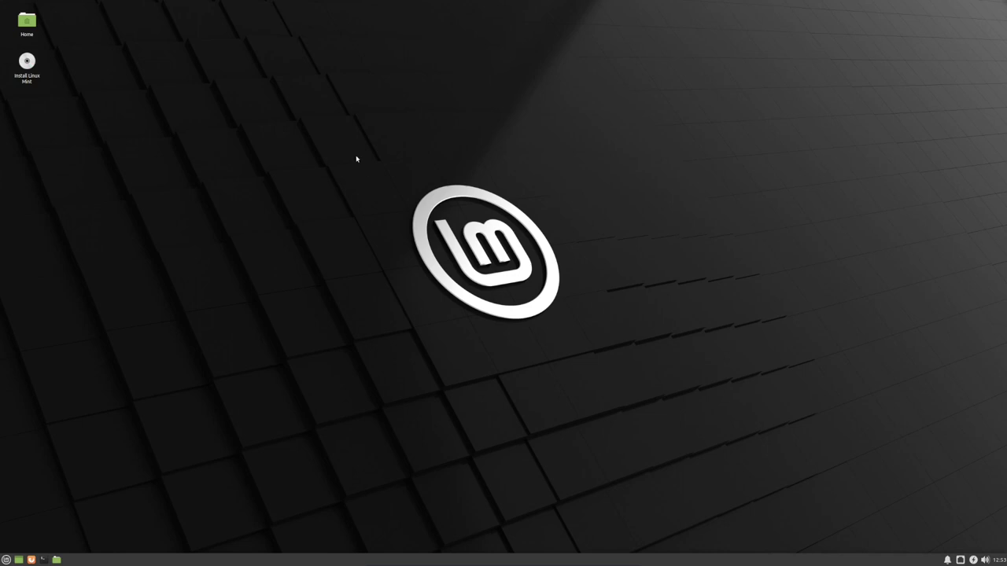
- Launch the installer from the Install Linux Mint desktop icon
left_click_drag(358, 148, 612, 343)
double_click(27, 63)
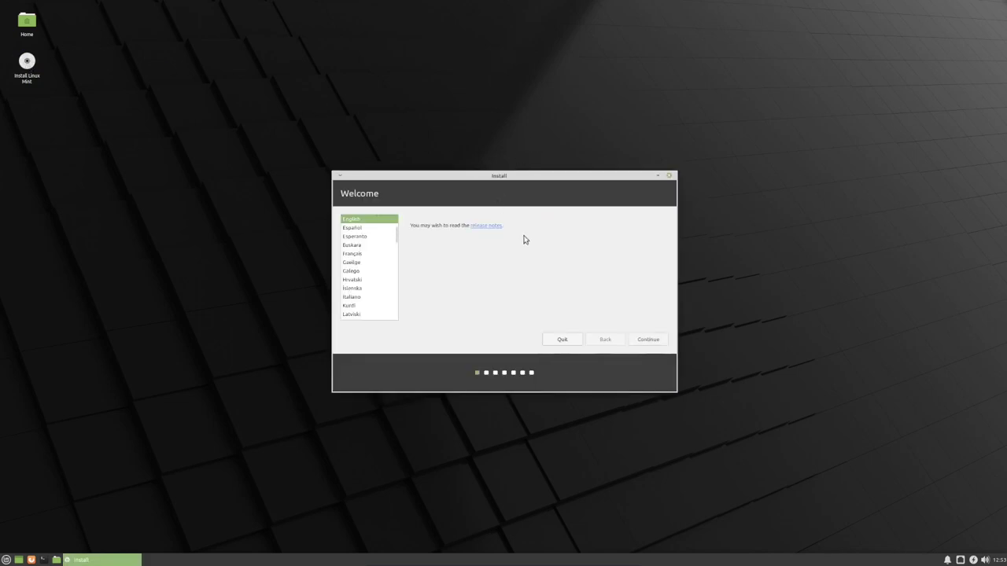
- Keep English, choose and test the English (UK) keyboard layout, and tick Install multimedia codecs
left_click(652, 344)
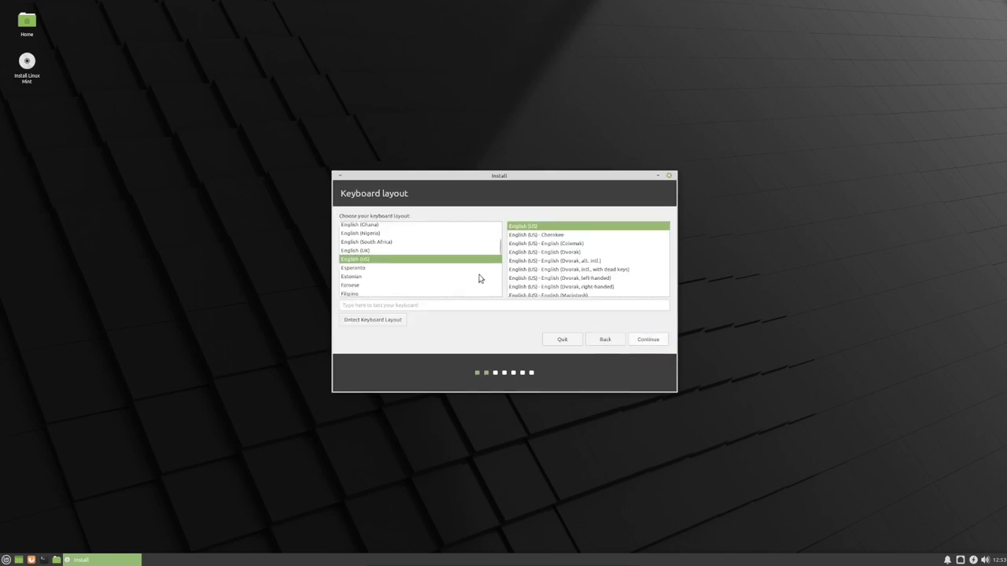
left_click(369, 251)
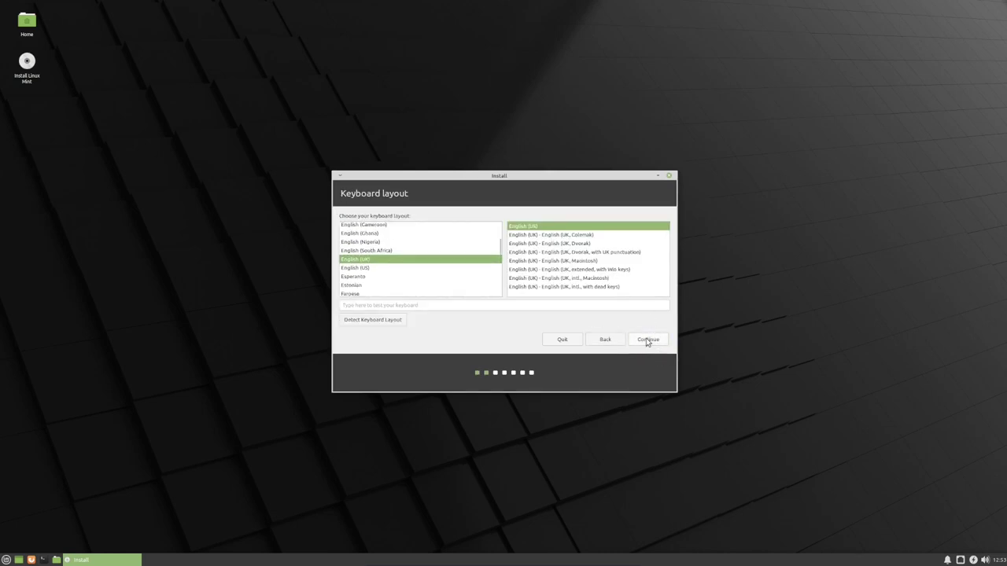
left_click(539, 306)
type("qwerty")
left_click(643, 343)
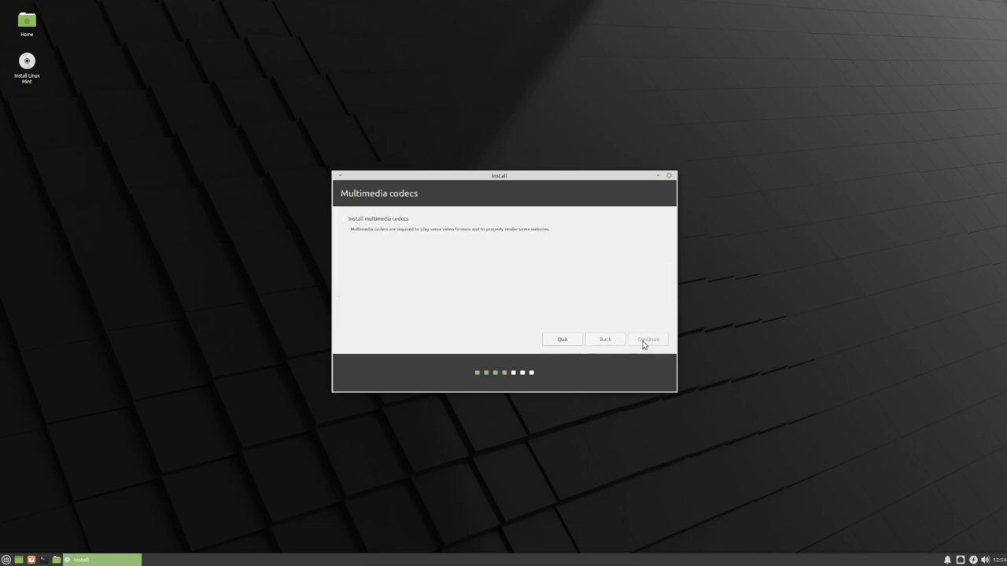
left_click(430, 221)
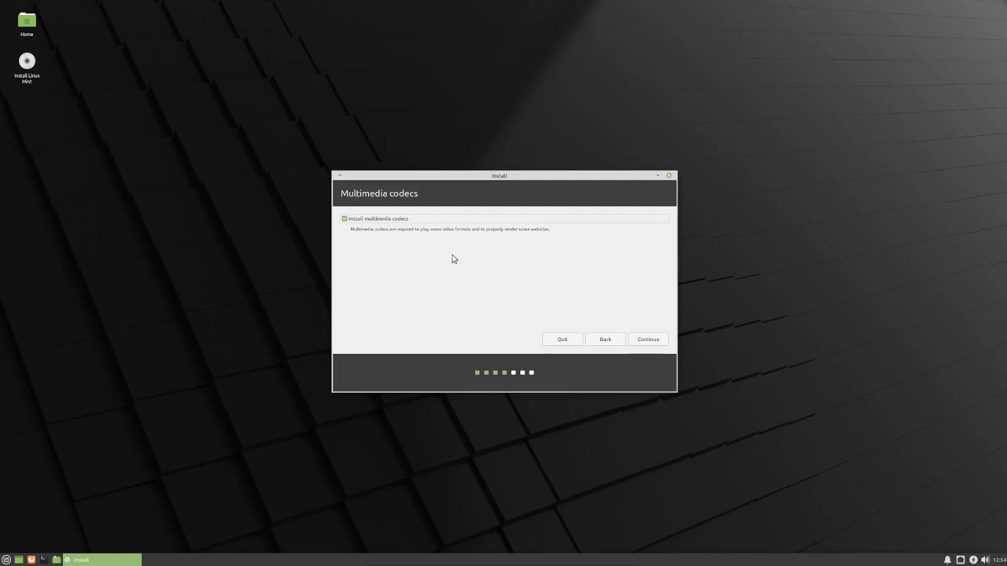
- Continue past the codecs step, look at Advanced features and Something else, then choose Erase disk and install Linux Mint
left_click(641, 340)
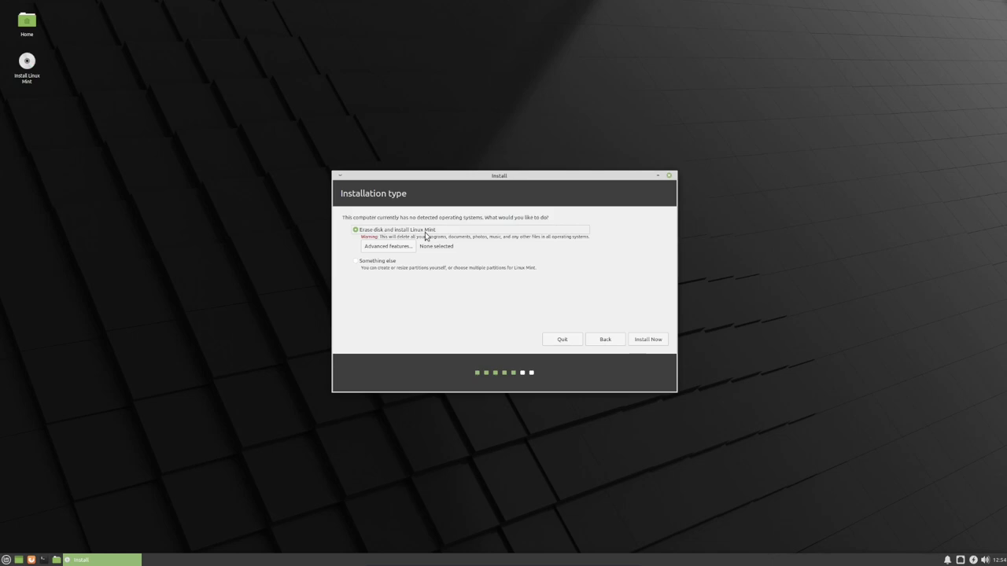
left_click(399, 251)
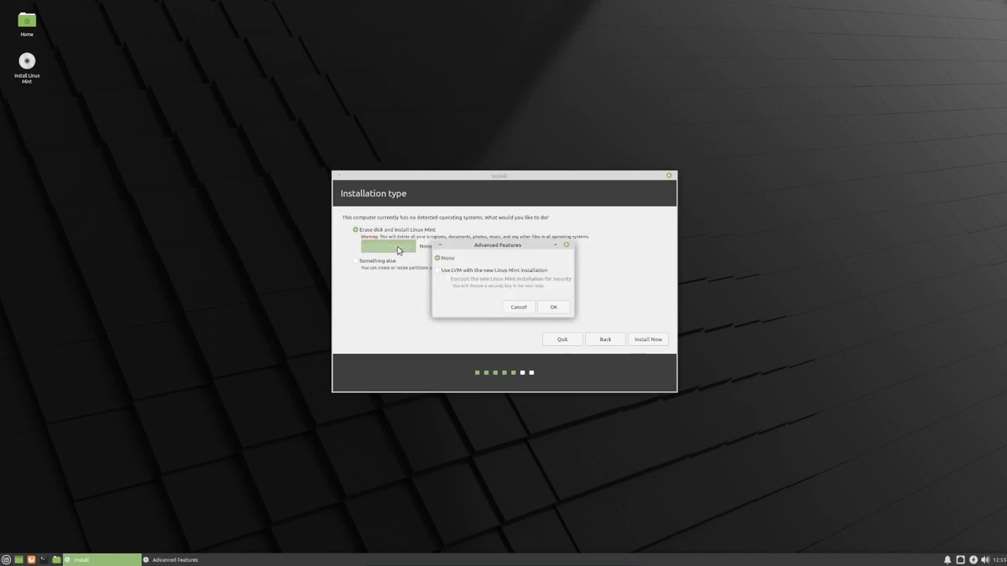
left_click(566, 245)
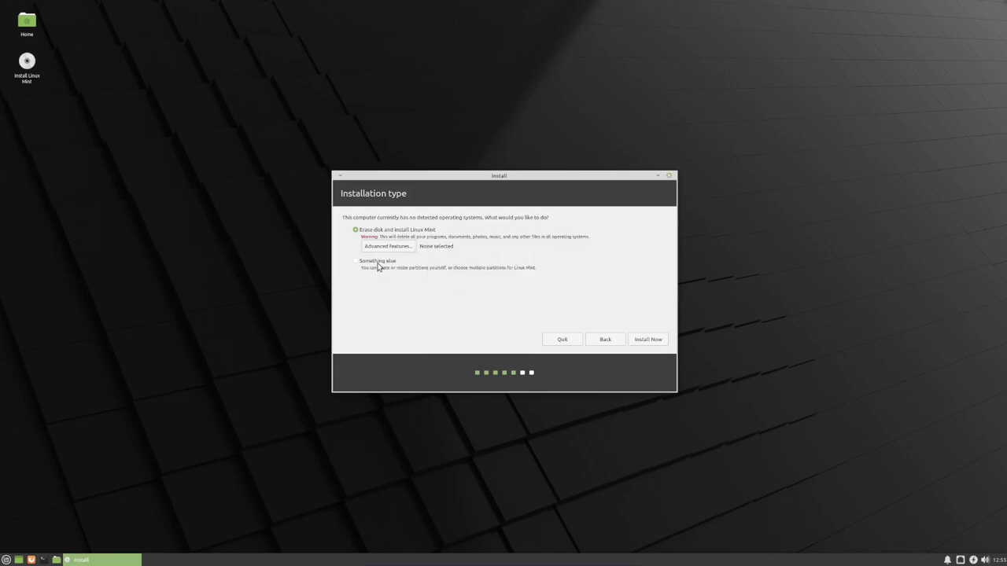
left_click(377, 264)
left_click(367, 233)
- Start Install Now, confirm writing changes to the disk, and keep London as the location
left_click(641, 340)
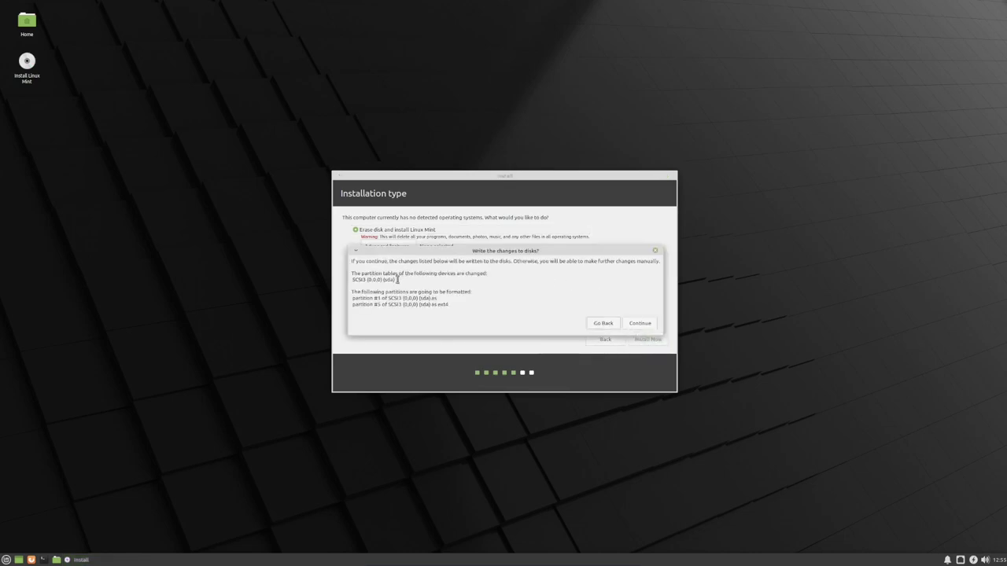
left_click(634, 325)
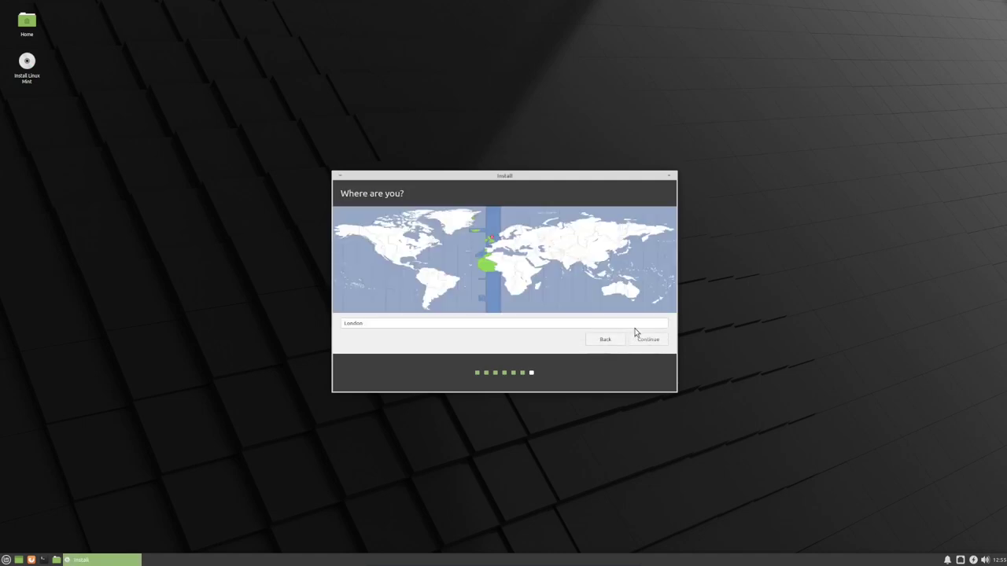
left_click(648, 340)
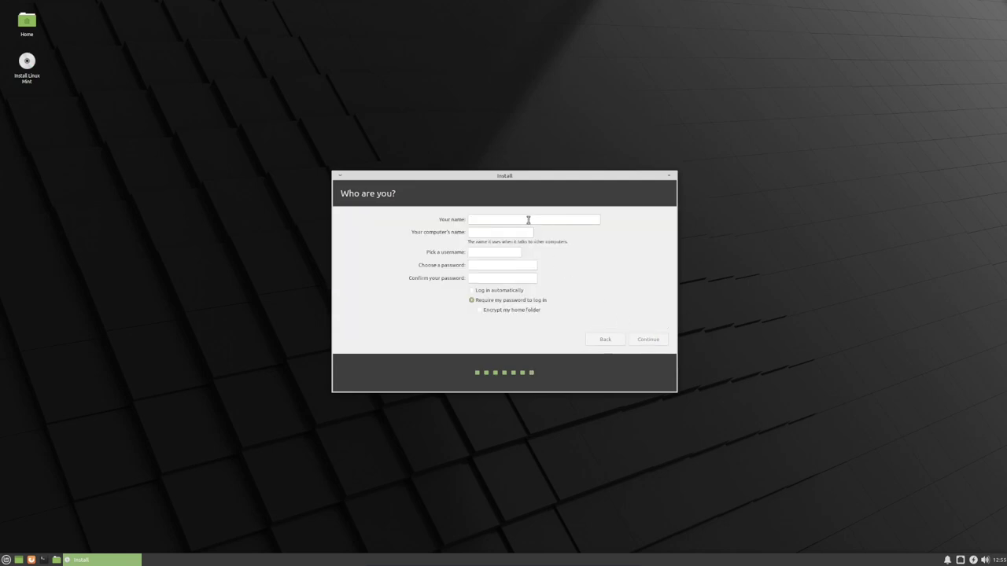
- Enter the user's name, set the computer name to mintbox, and enter and confirm the password
type("joseph")
triple_click(522, 234)
type("mintbox")
left_click(494, 265)
type("123456")
key("Tab")
type("12")
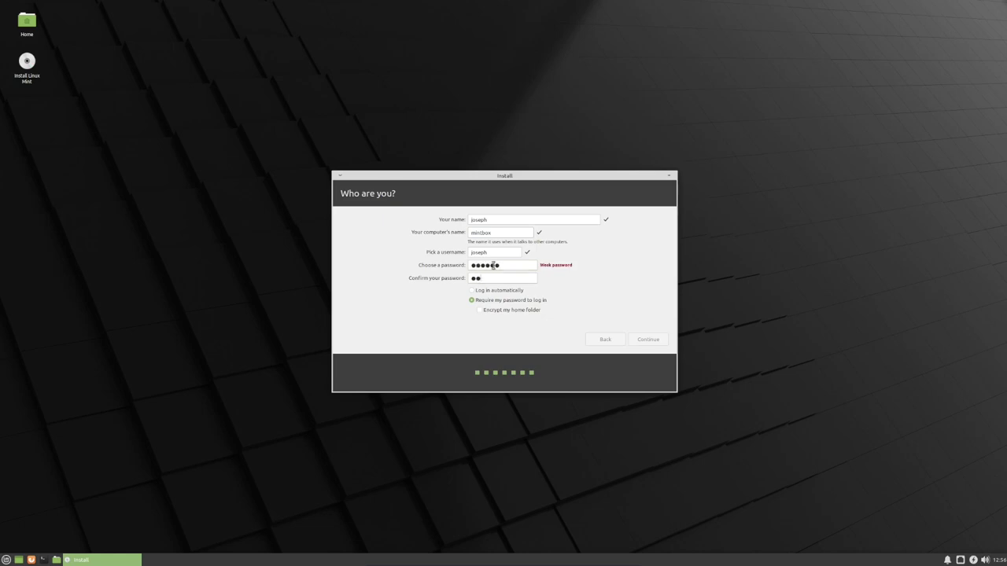
type("3456")
- Submit the Who are you? details and let the installation run until Installation Complete appears
left_click(654, 341)
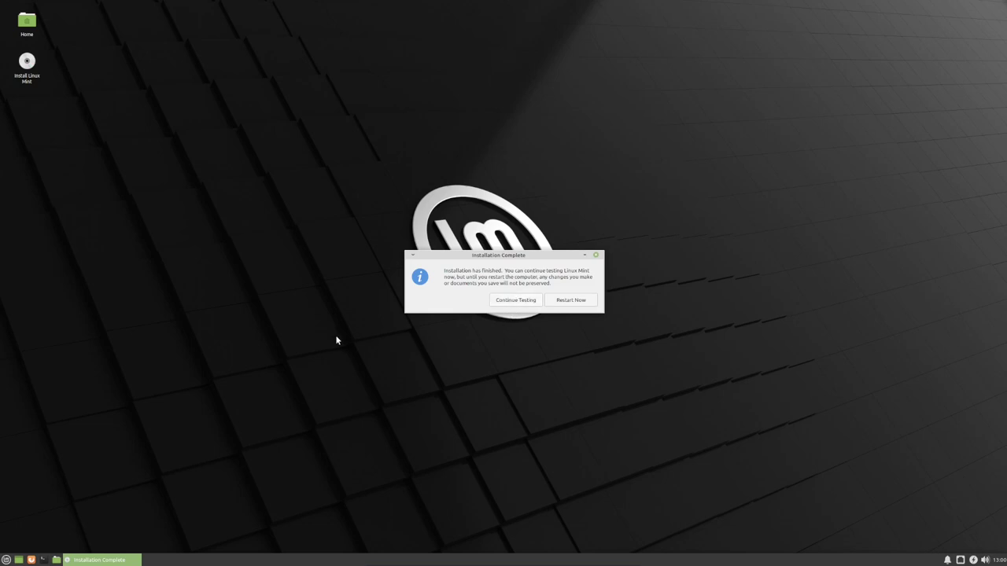
- Restart into the installed system and log in with the account password
left_click(580, 301)
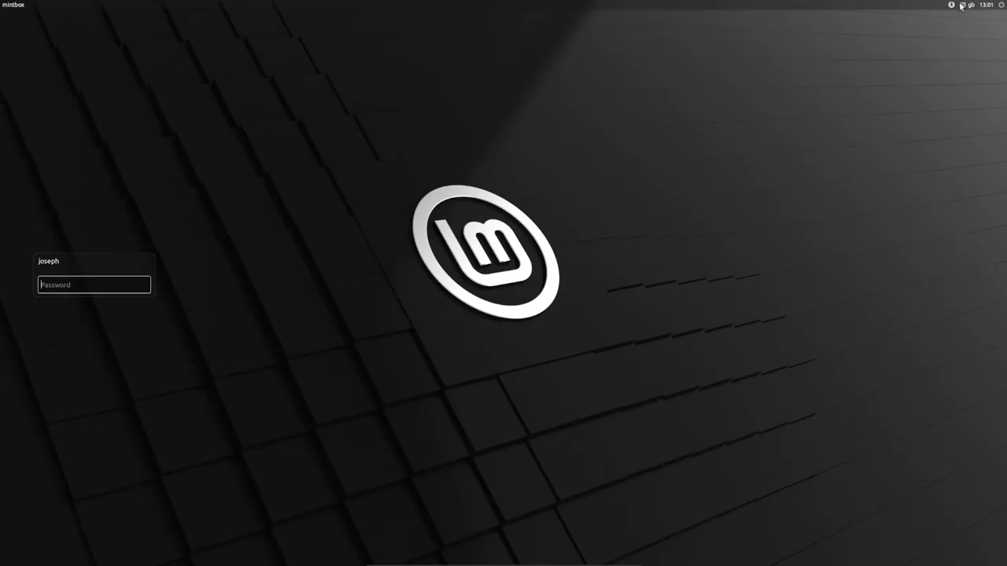
type("******")
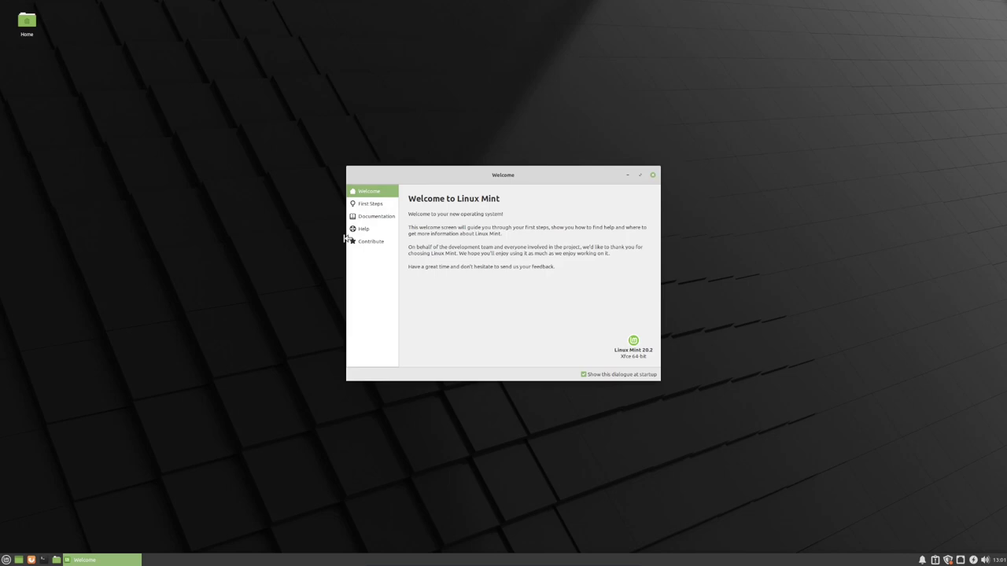
- Open the First Steps page, switch the desktop to the dark theme, and scroll down slightly
left_click(377, 209)
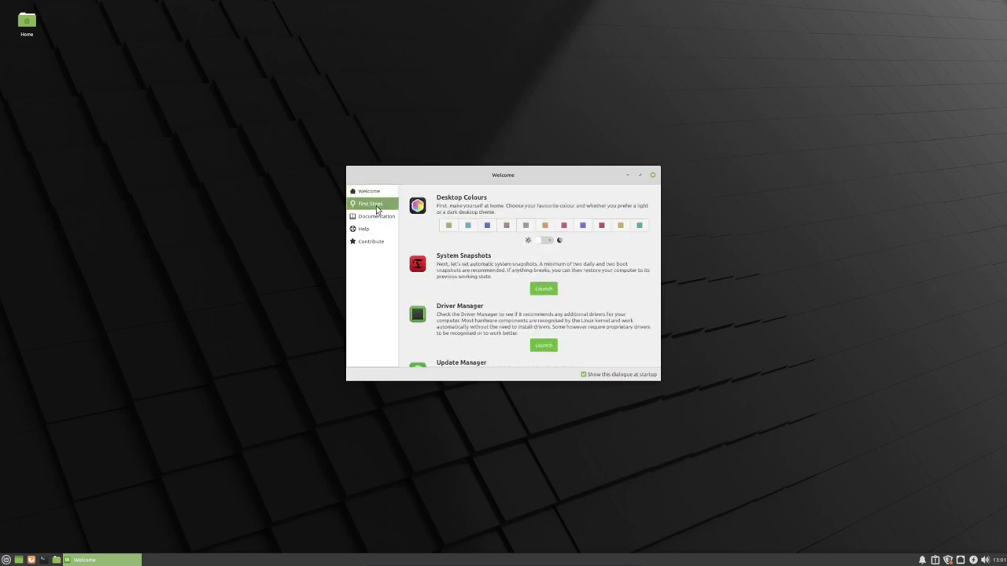
left_click(545, 240)
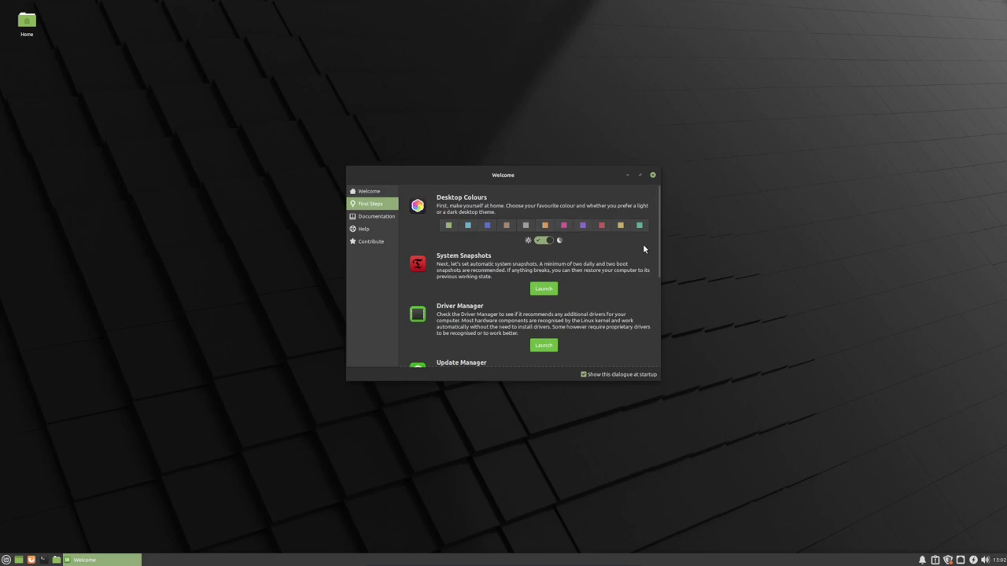
left_click_drag(659, 247, 659, 278)
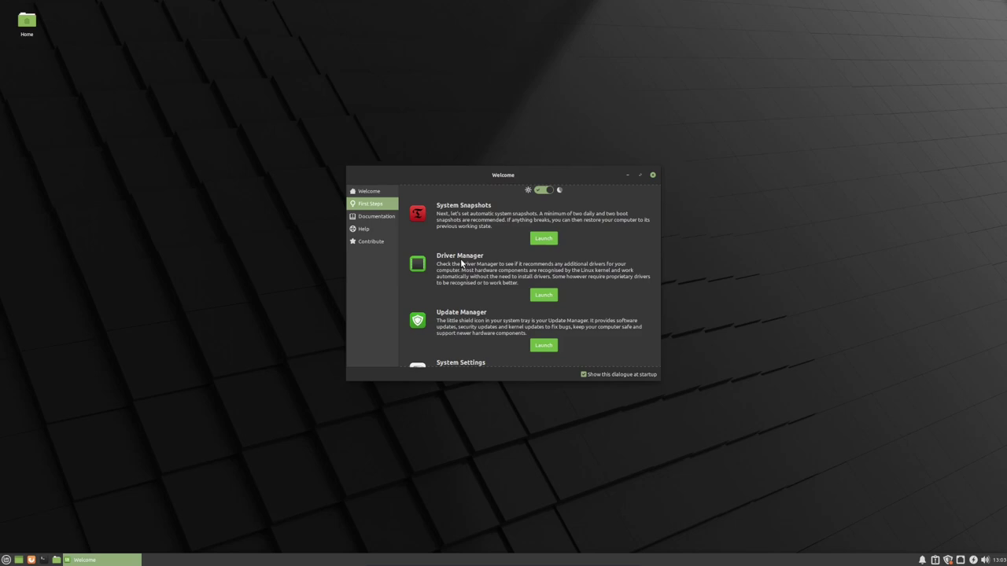
- Scroll the First Steps page down to the Software Manager and Firewall entries
scroll(659, 299, "down", 1)
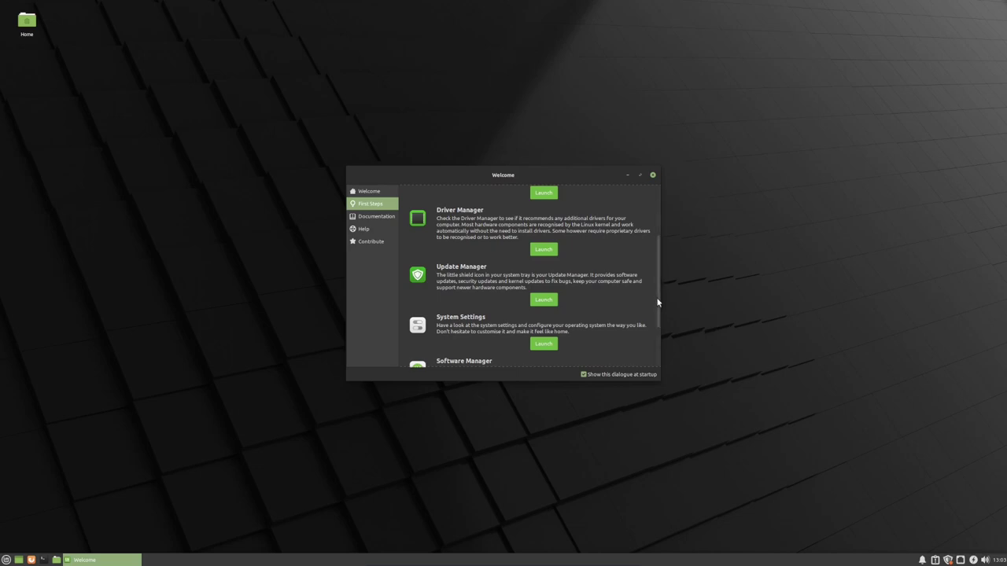
scroll(660, 310, "down", 1)
scroll(660, 311, "down", 1)
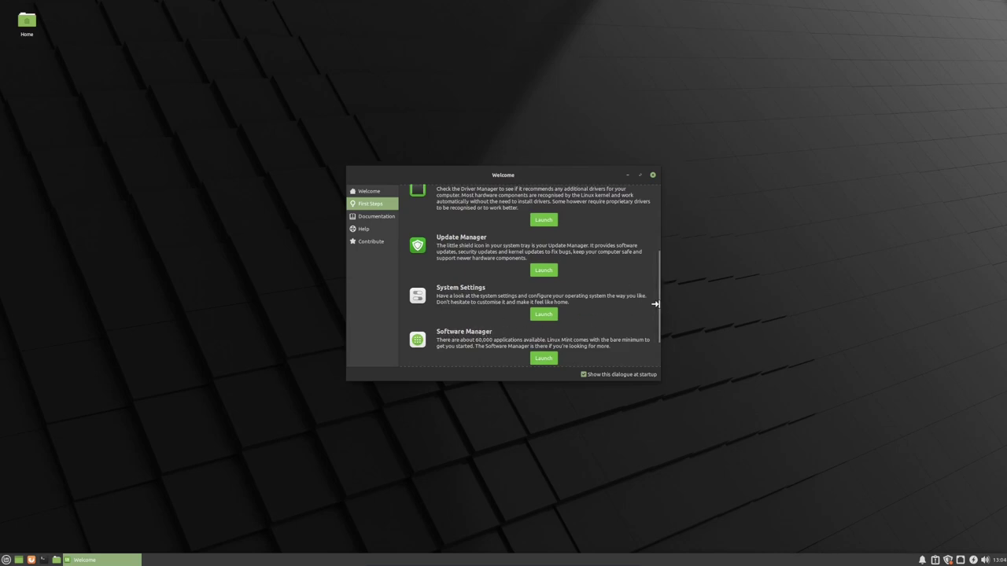
left_click_drag(658, 303, 657, 327)
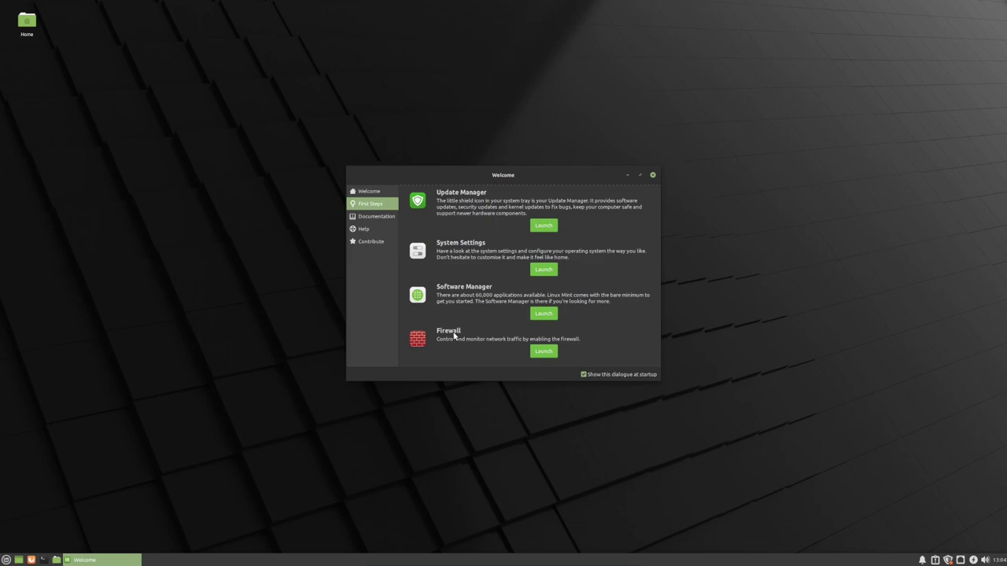
- Reopen the Welcome Screen via menu search 'welco', untick 'Show this dialogue at startup', and close it
left_click(652, 175)
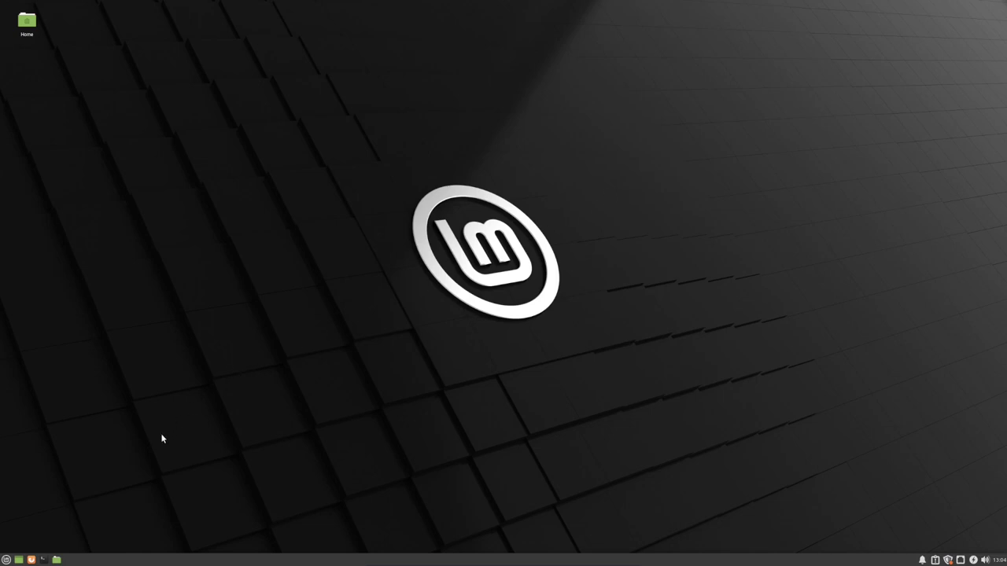
left_click(6, 560)
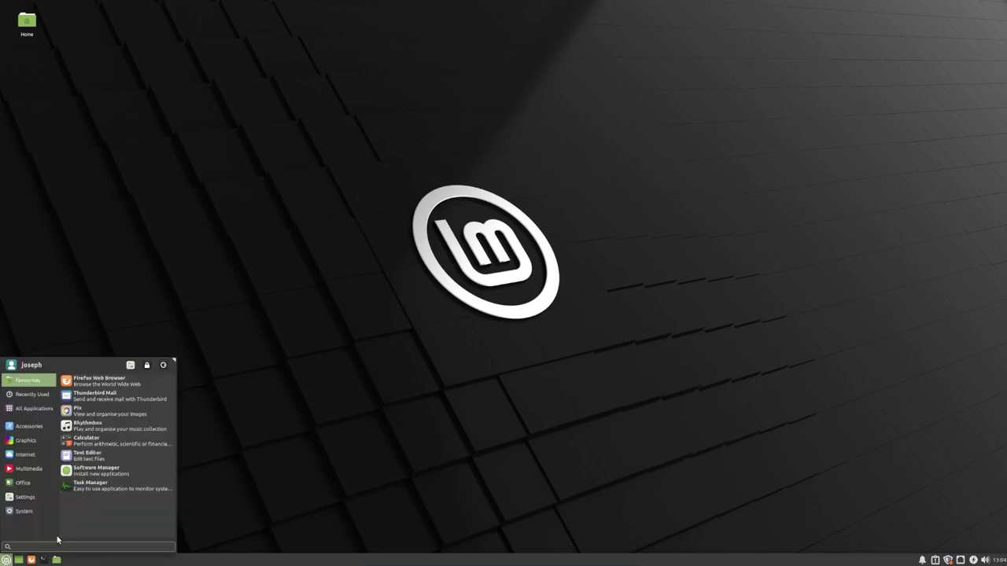
type("welco")
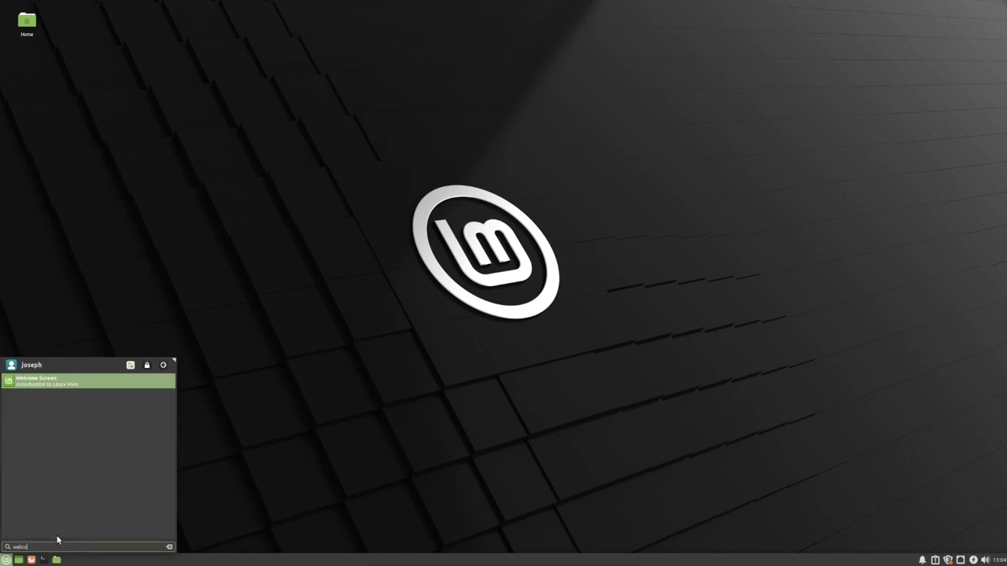
key("Return")
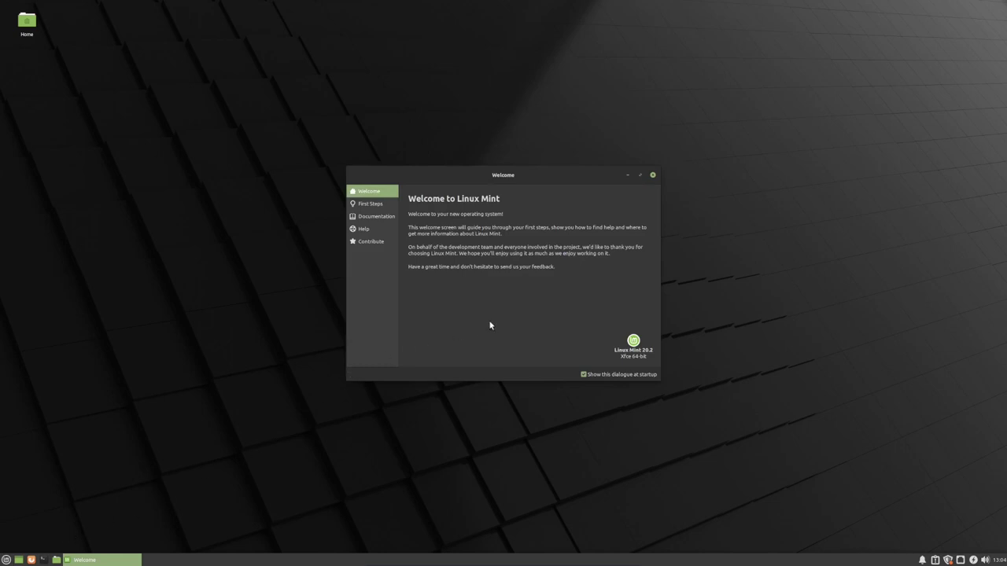
left_click(584, 374)
left_click(653, 175)
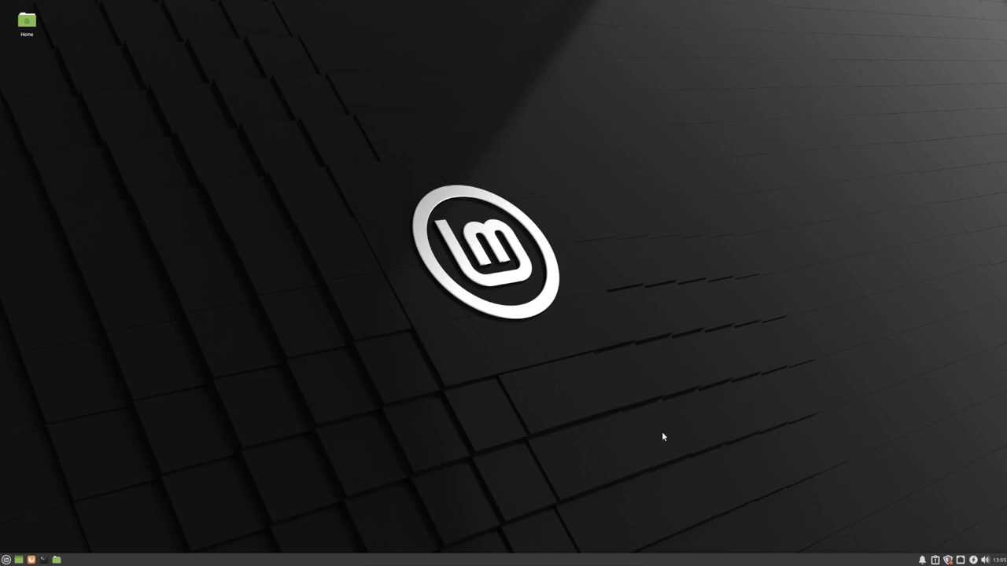
- Open Update Manager from the tray shield icon and dismiss its welcome screen with OK
left_click(948, 560)
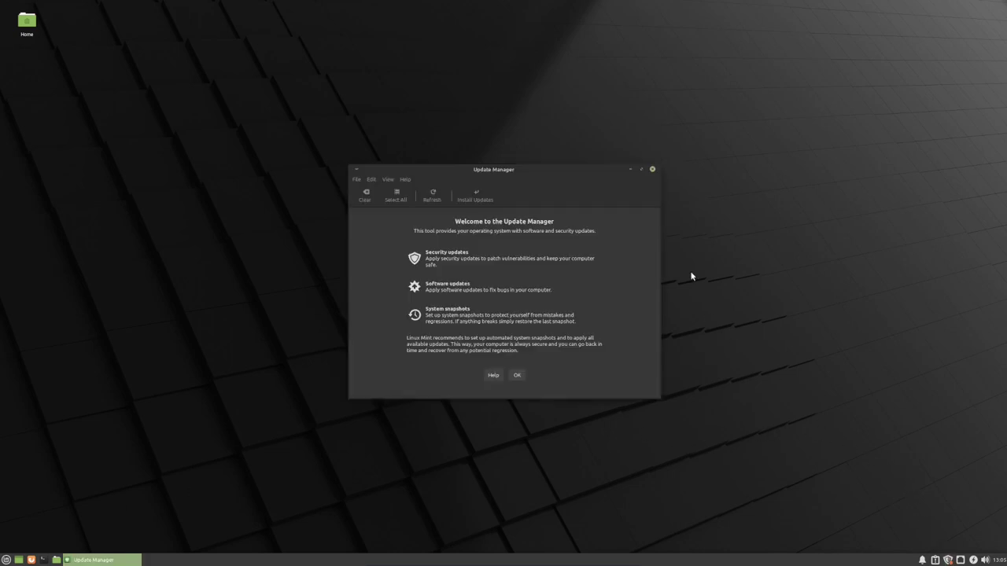
left_click(516, 376)
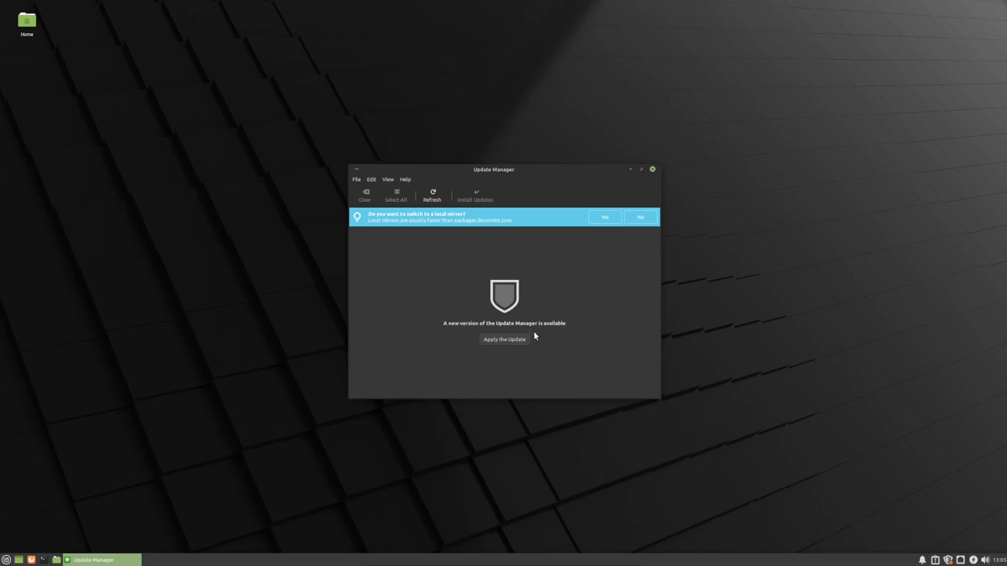
- Apply the Update Manager self-update with the password and review the 96 listed updates (390 MB)
left_click(514, 339)
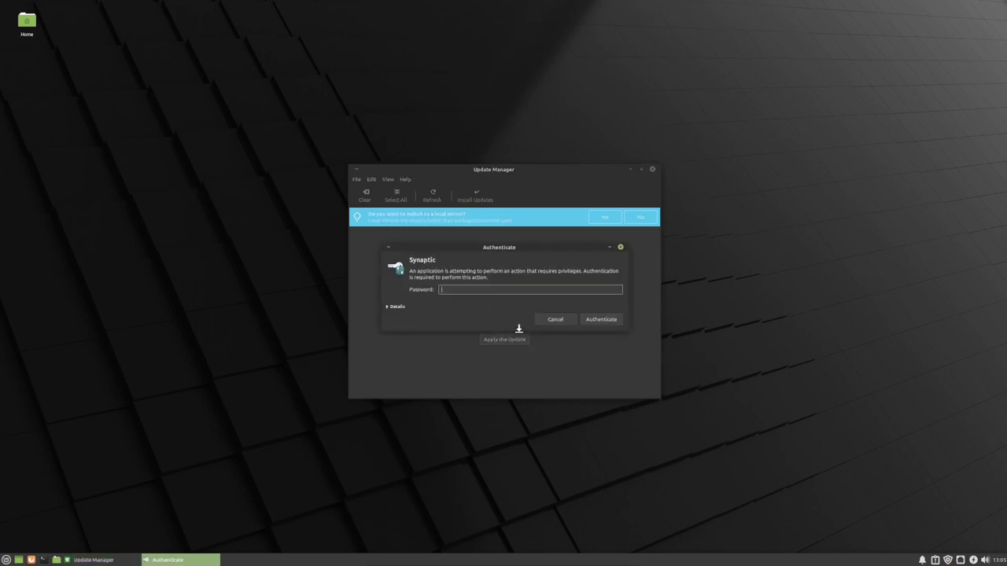
key("Return")
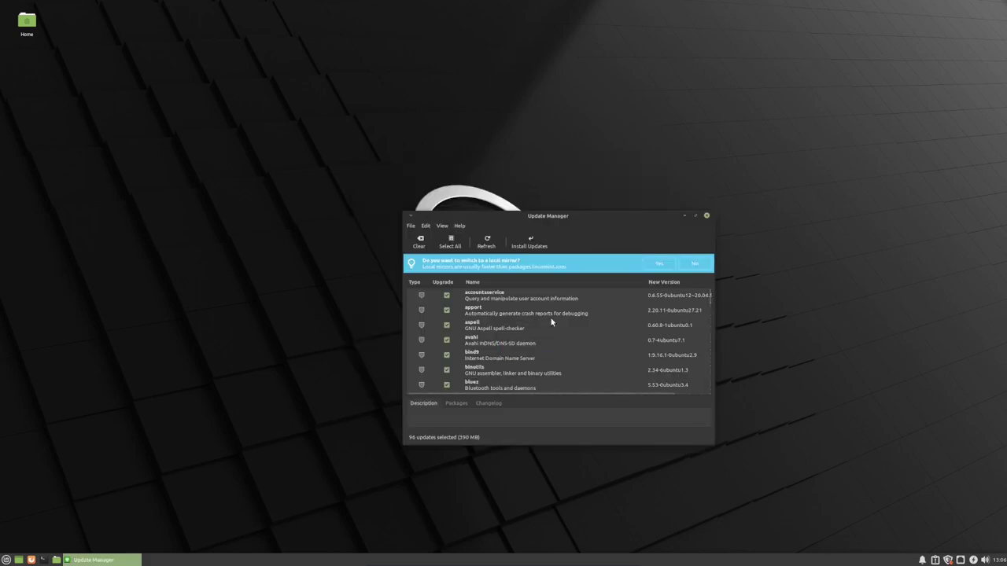
scroll(551, 320, "down", 3)
scroll(551, 322, "down", 10)
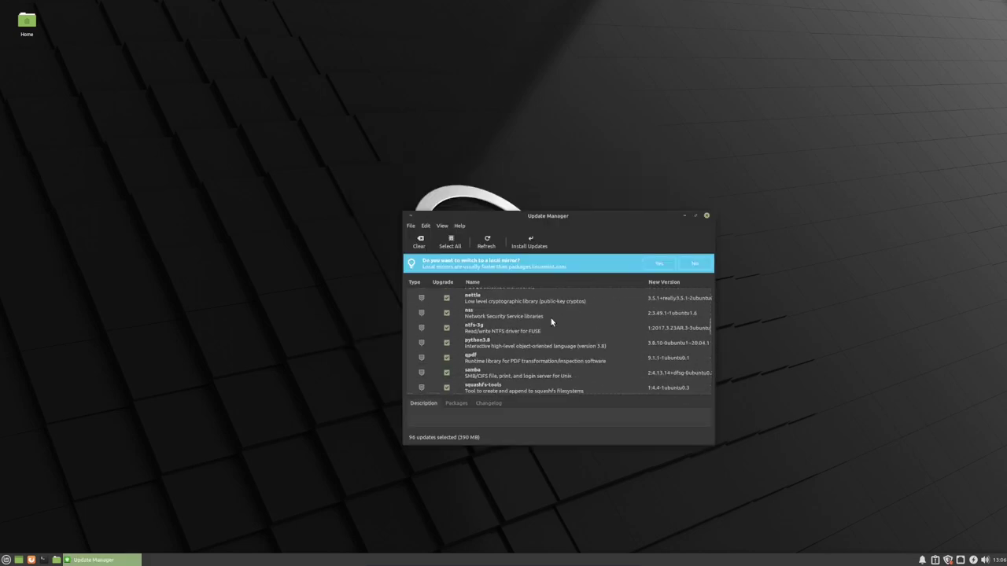
scroll(551, 322, "up", 10)
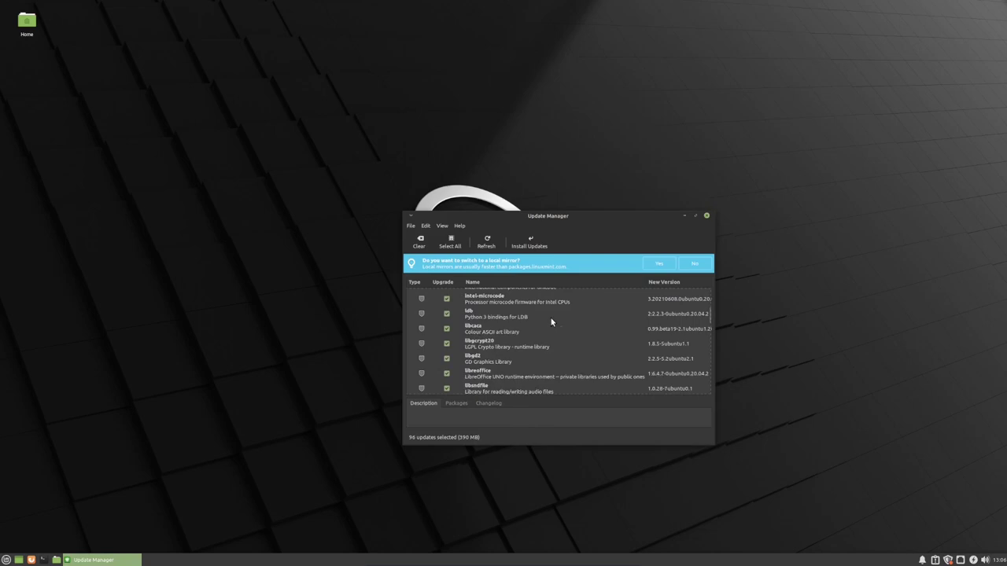
scroll(551, 322, "up", 3)
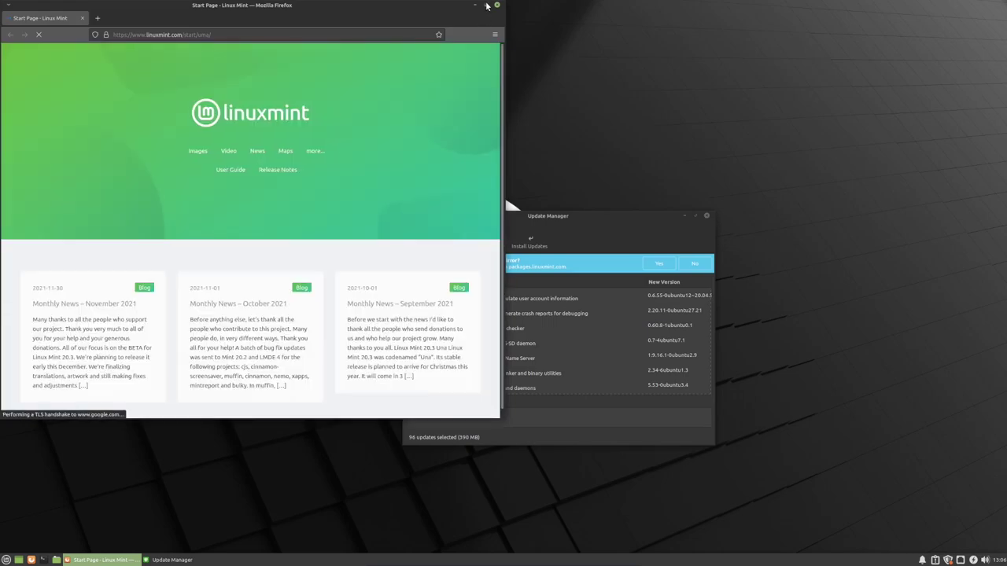
- Maximise Firefox, open a new tab, highlight the Pocket recommendations, and open the ☰ main menu
left_click(486, 6)
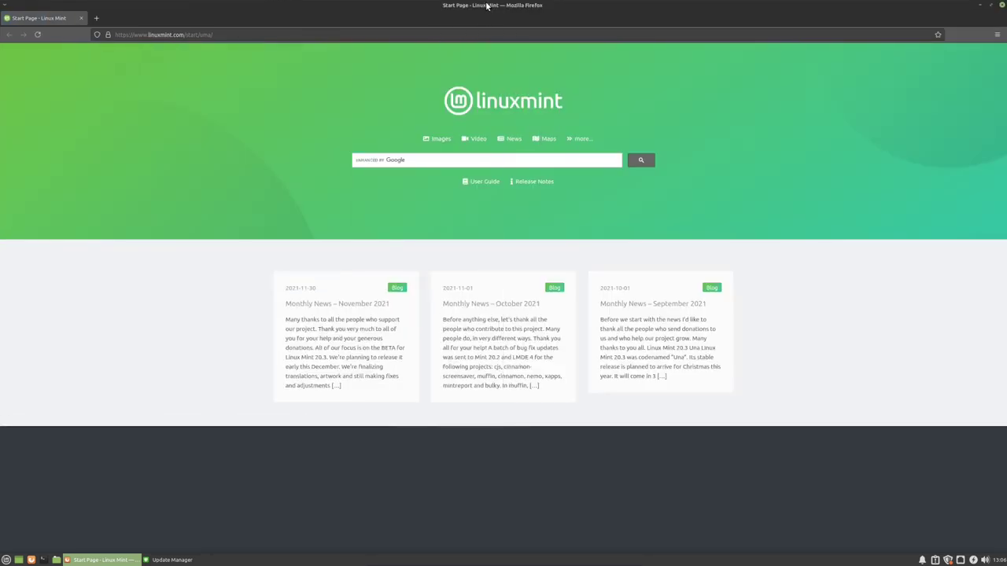
left_click(96, 17)
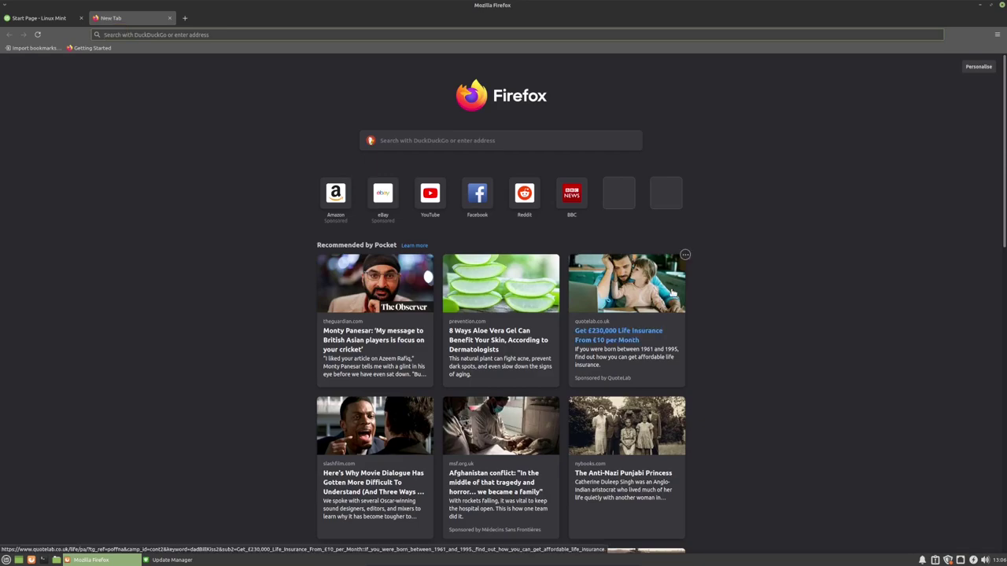
left_click_drag(319, 246, 390, 246)
left_click(265, 238)
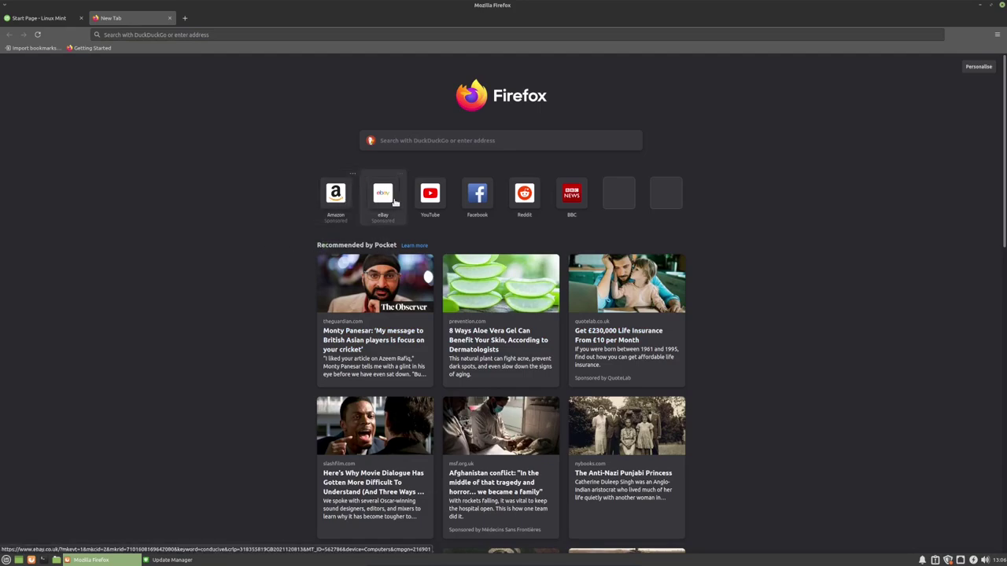
left_click(997, 35)
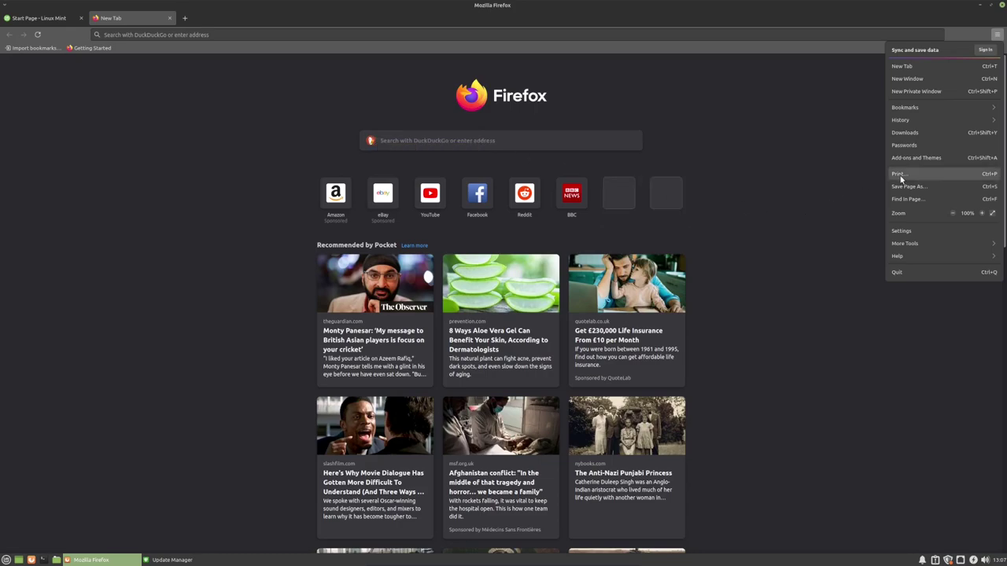
- In Firefox Home settings, choose Firefox Home (Default) and untick Recommended by Pocket and Shortcuts
left_click(915, 232)
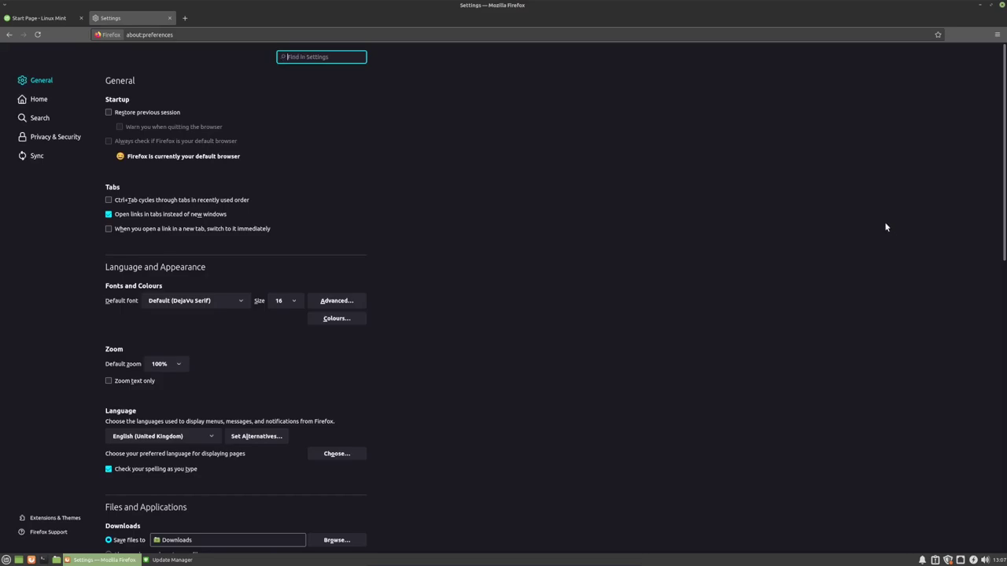
scroll(420, 255, "down", 8)
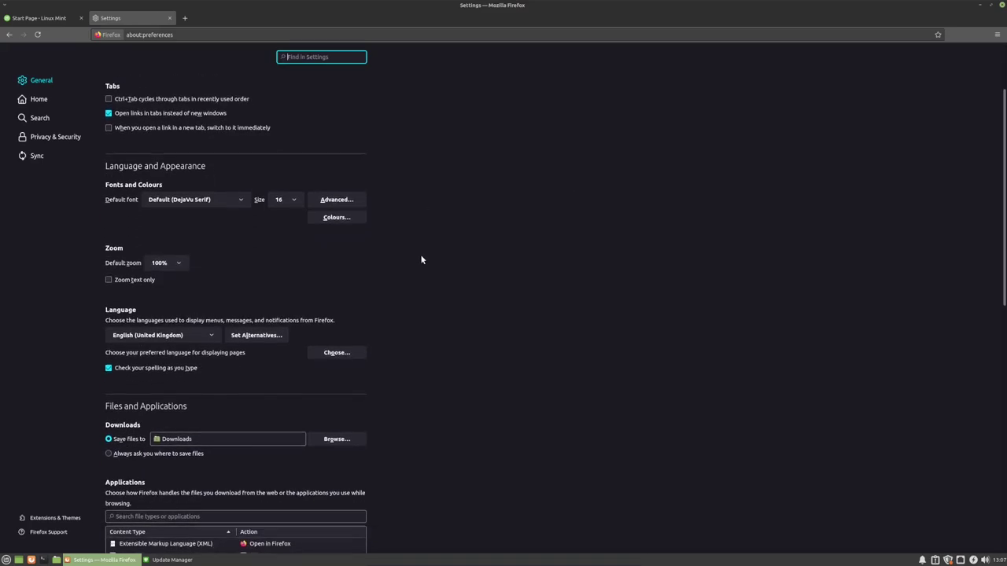
scroll(421, 260, "up", 3)
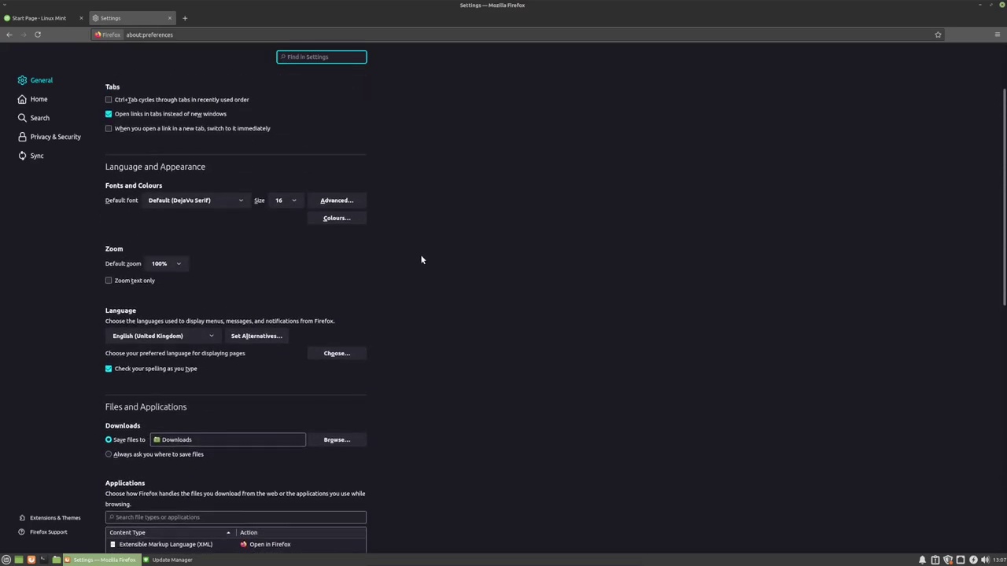
left_click(39, 99)
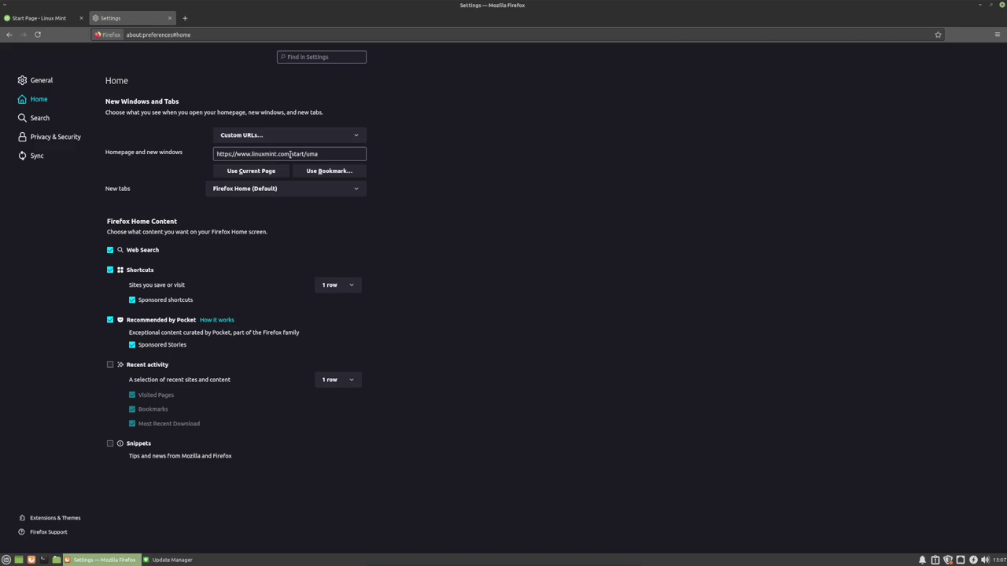
left_click(318, 129)
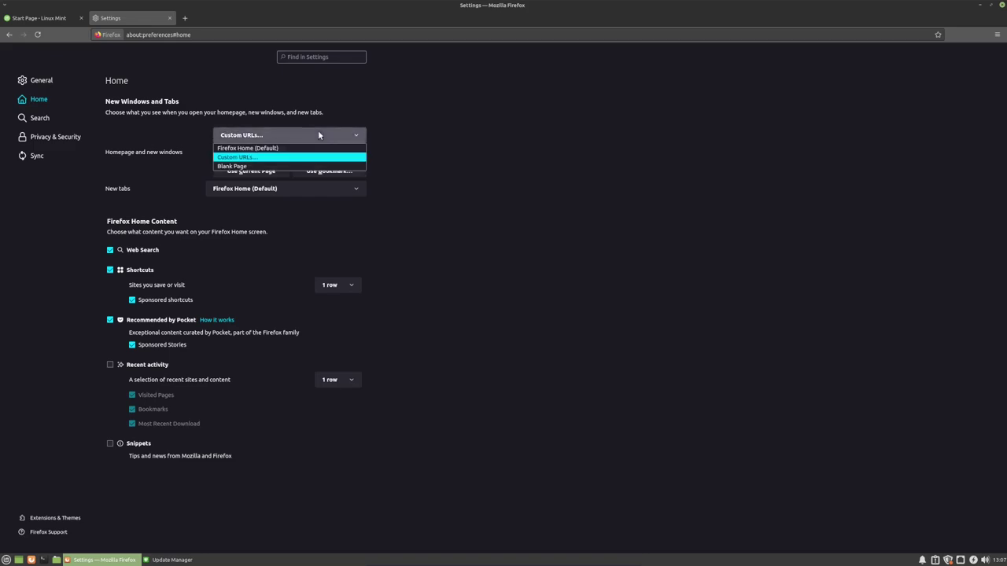
left_click(245, 148)
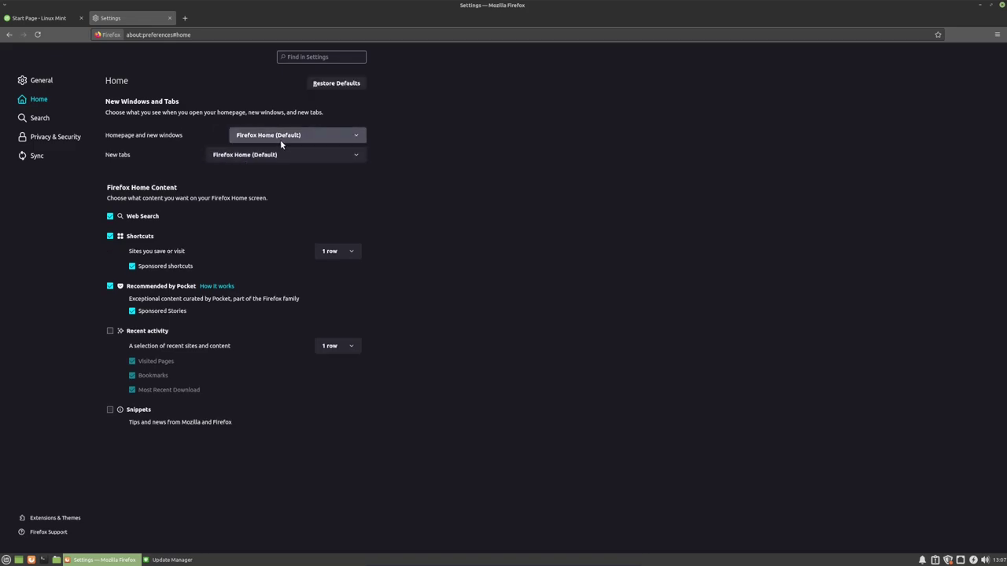
left_click(157, 288)
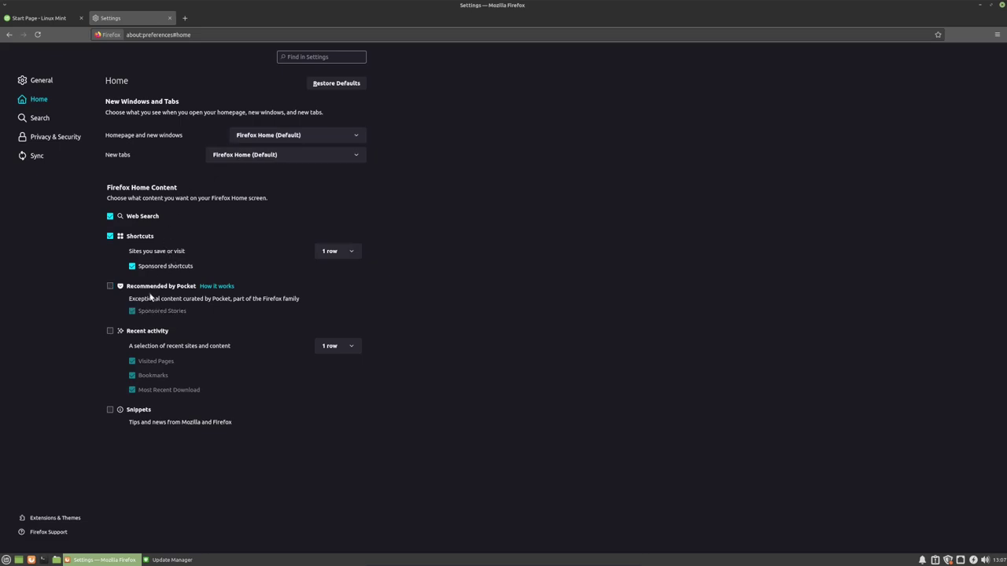
left_click(139, 238)
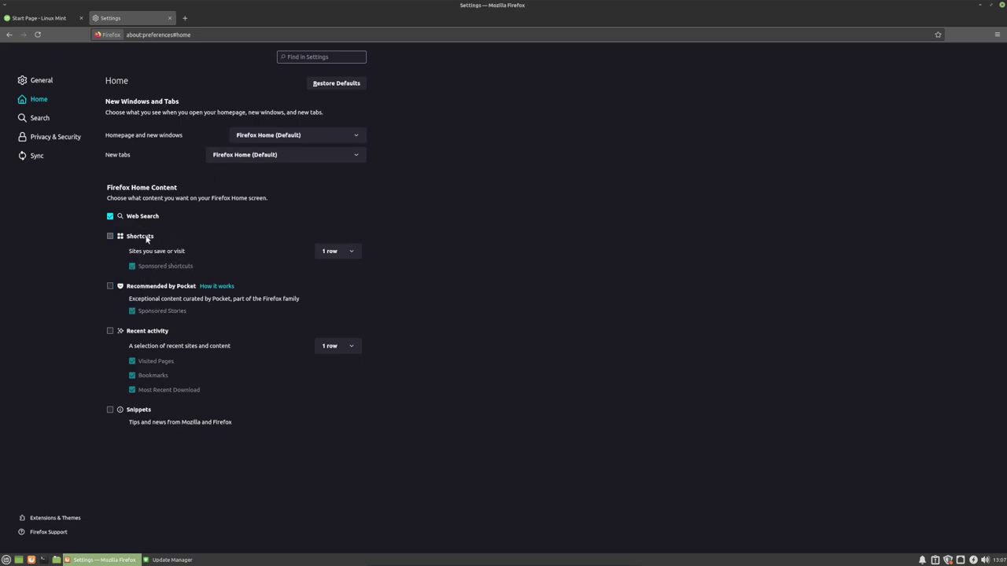
- Preview Custom tracking protection, keep Standard, then go back to the General settings page
left_click(37, 135)
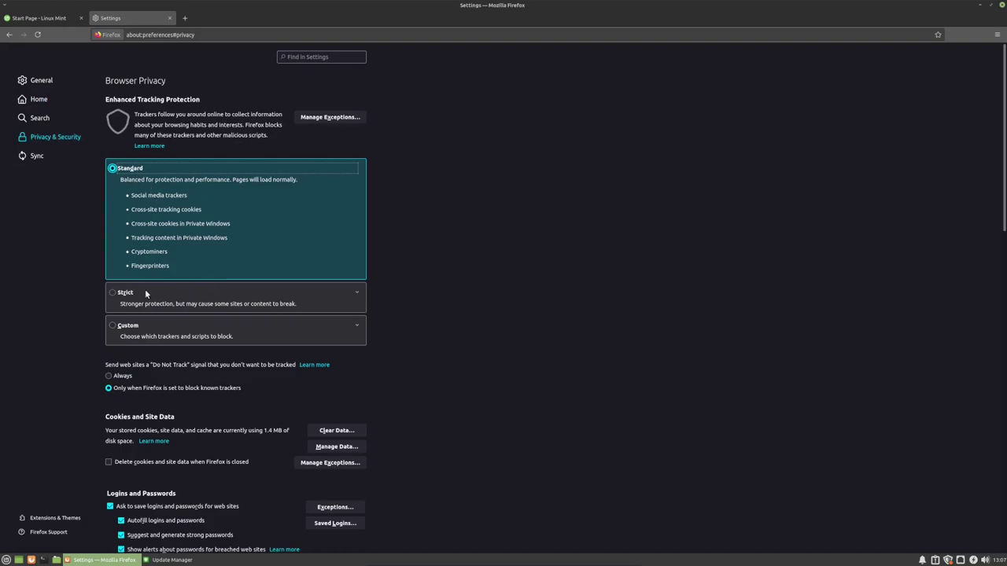
left_click(158, 331)
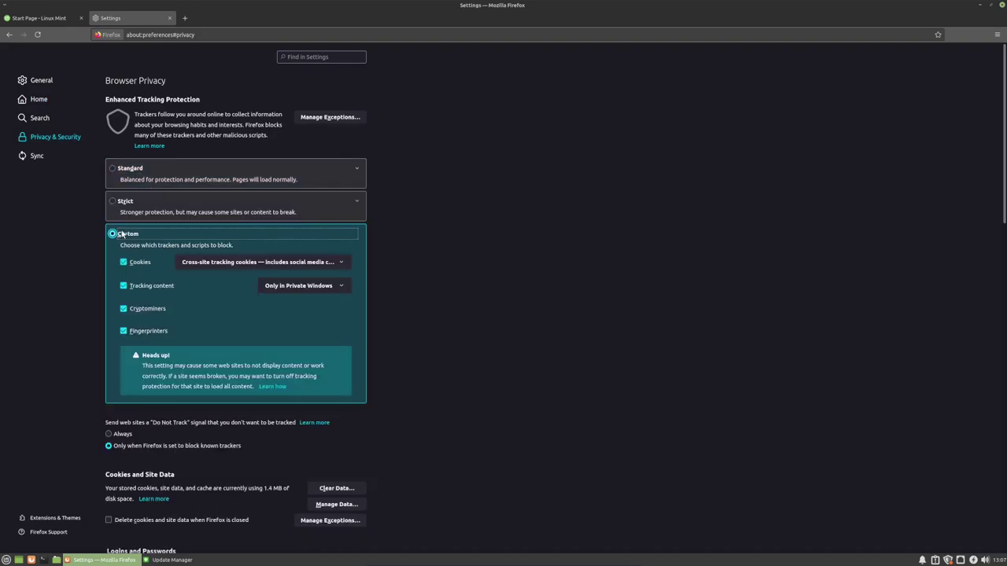
left_click(123, 168)
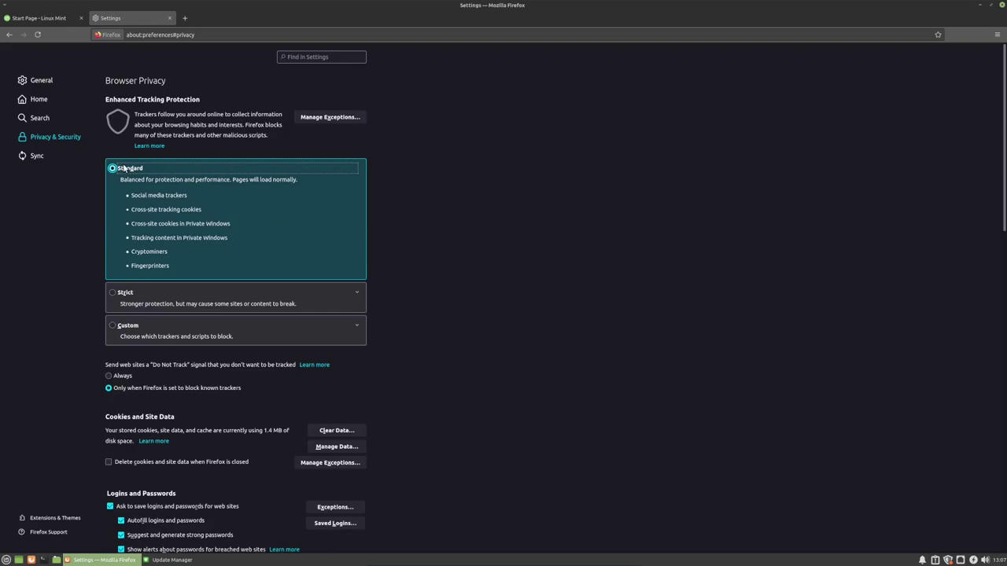
left_click(11, 35)
left_click(10, 34)
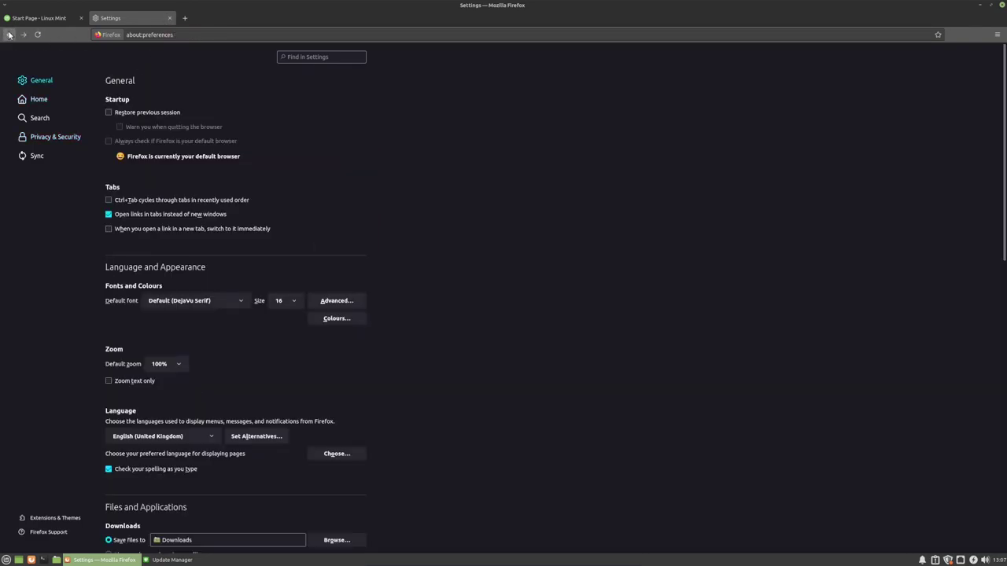
- Check the Firefox version 89.0.2 in the About Mozilla Firefox window, then close it
left_click(9, 35)
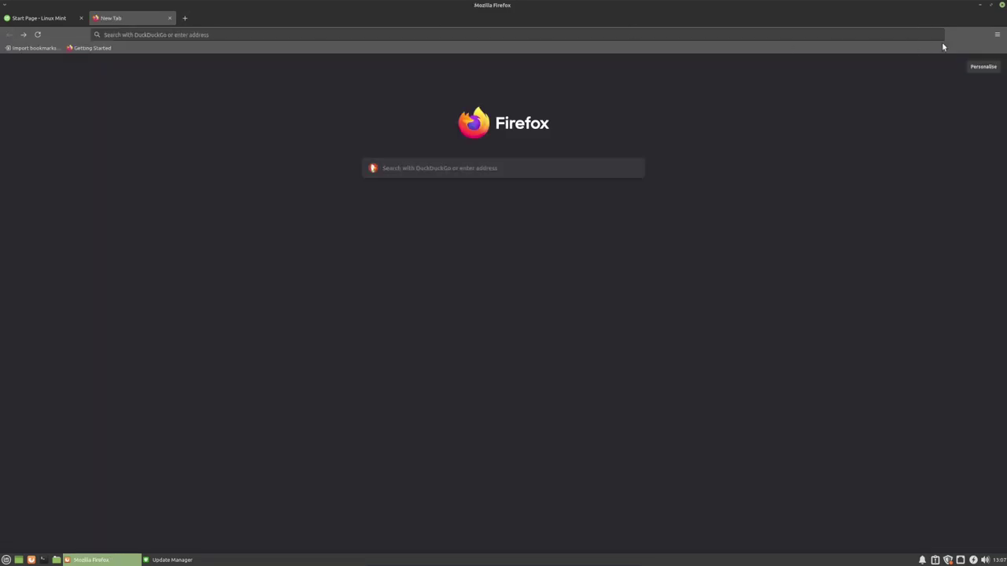
left_click(997, 34)
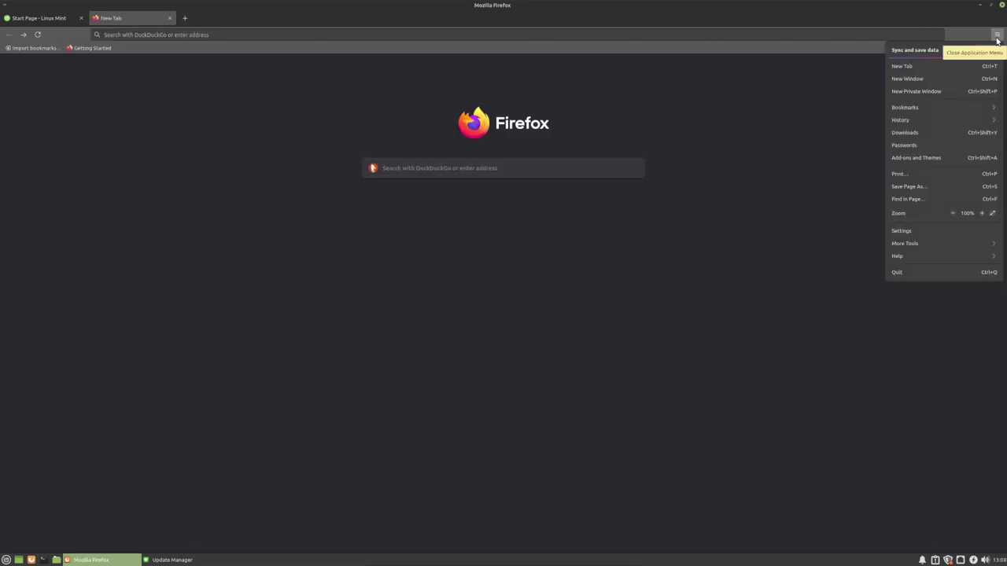
left_click(950, 255)
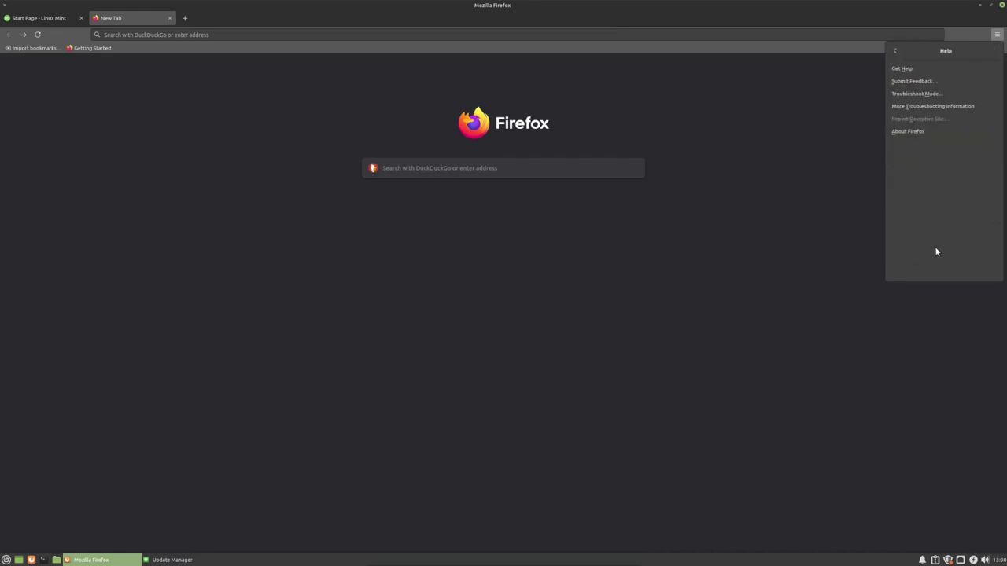
left_click(934, 133)
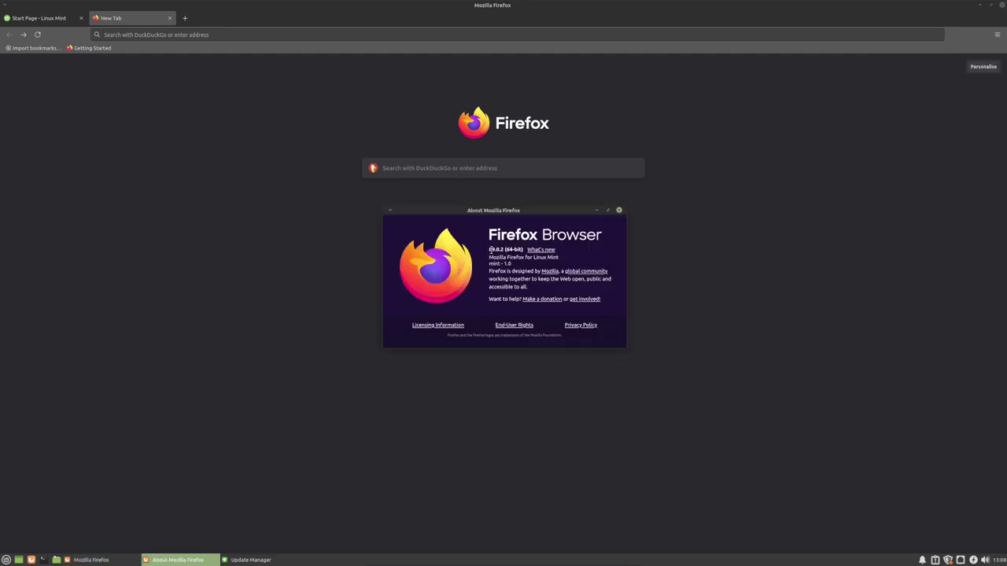
left_click_drag(488, 252, 502, 250)
left_click(619, 211)
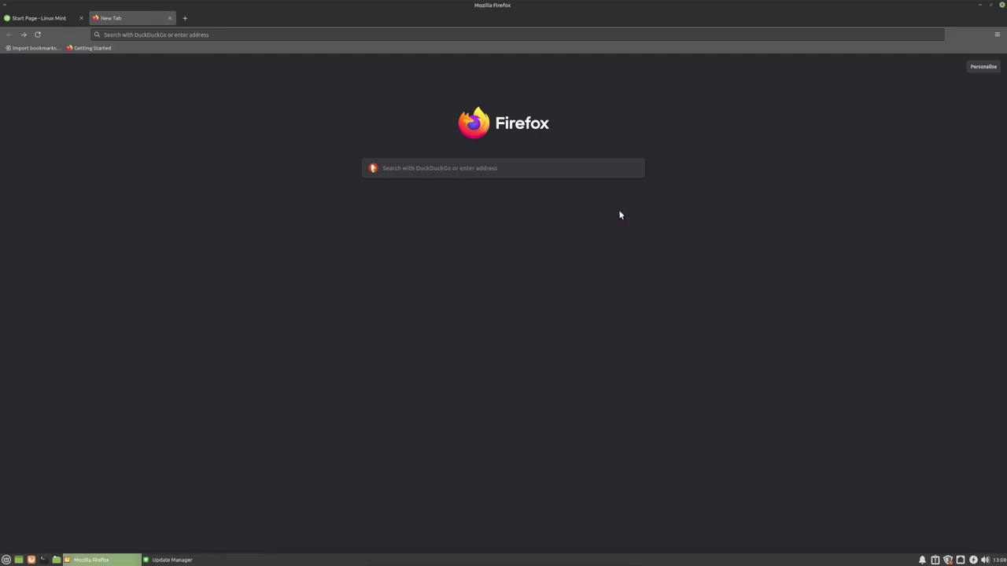
left_click(173, 559)
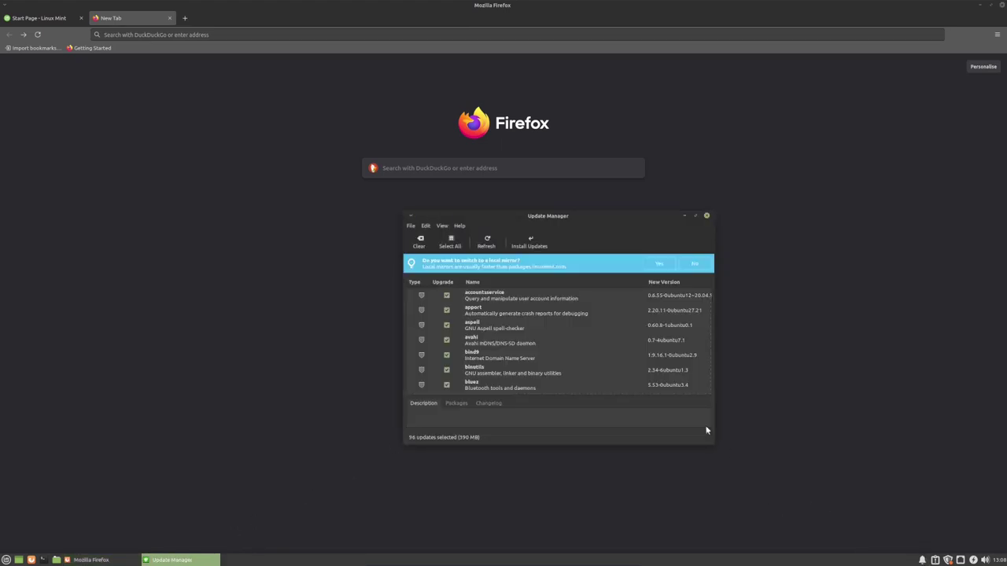
scroll(558, 351, "down", 3)
scroll(558, 351, "down", 10)
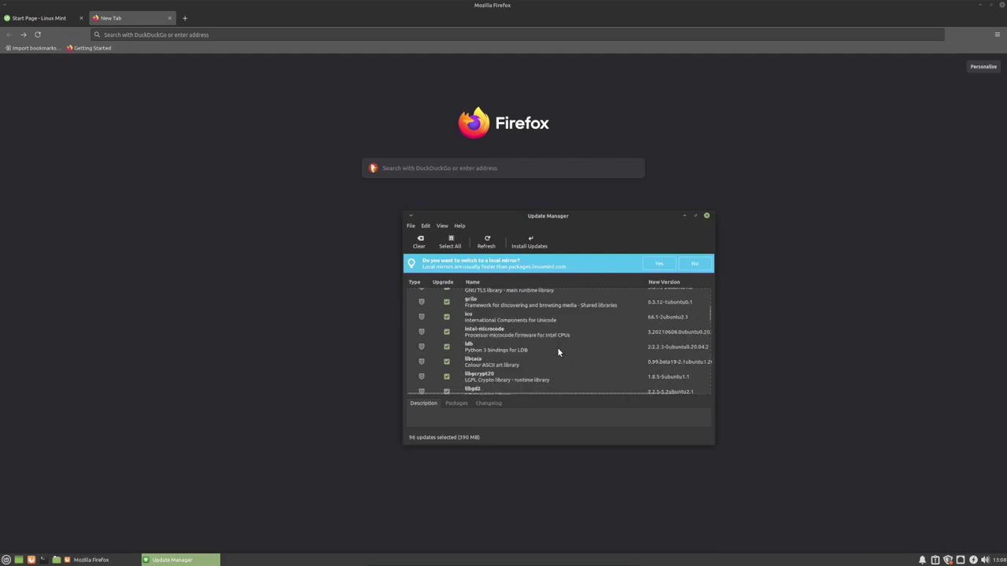
scroll(558, 351, "up", 8)
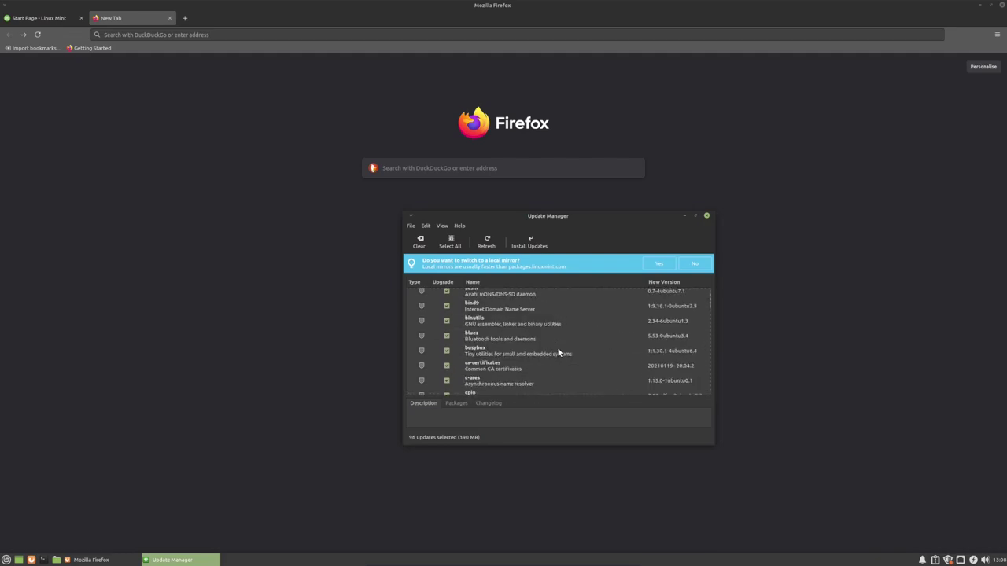
scroll(557, 352, "down", 8)
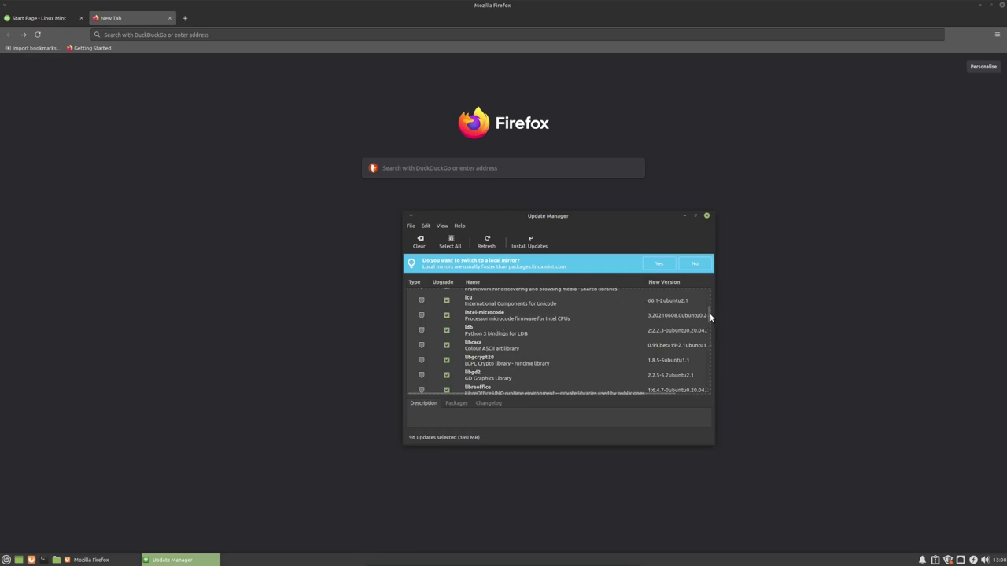
scroll(711, 314, "up", 3)
scroll(710, 313, "up", 2)
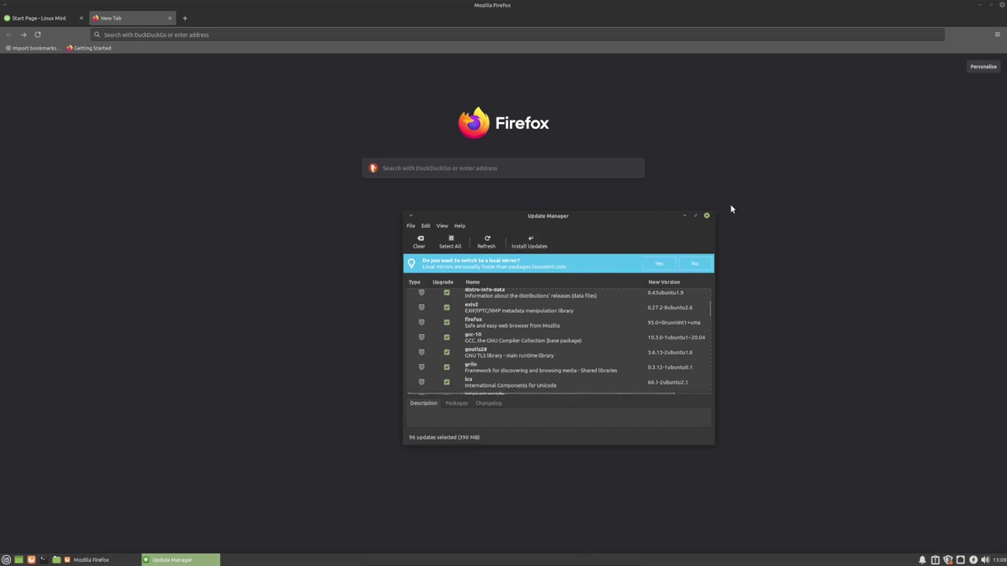
- Minimize Update Manager and browse the Whisker menu's Accessories category under All Applications
left_click(683, 216)
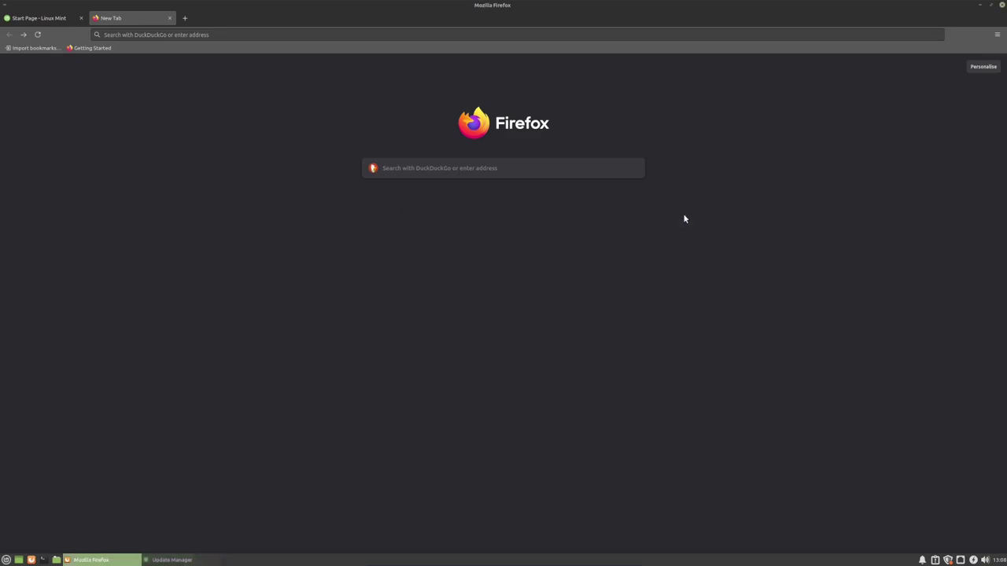
left_click(7, 559)
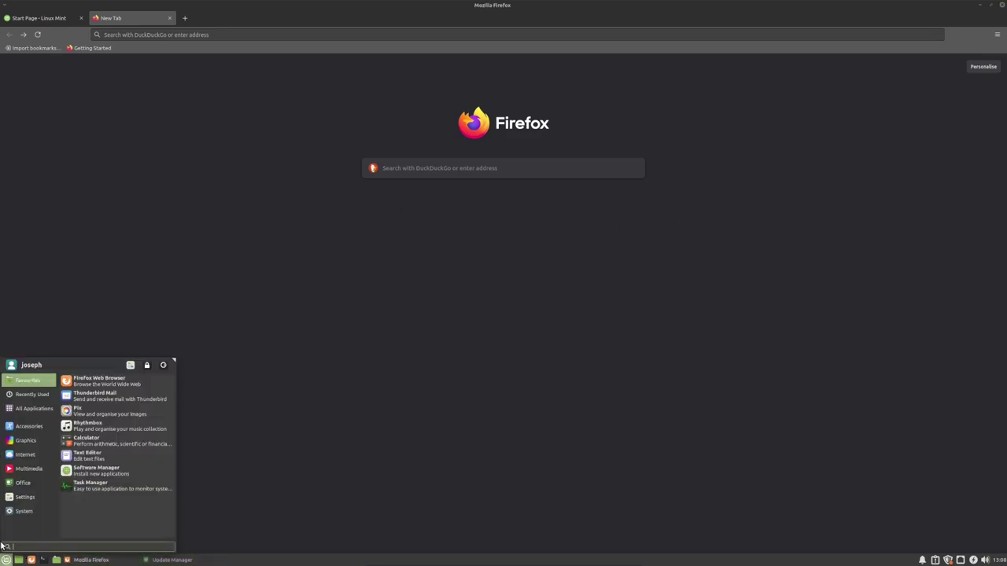
left_click(44, 400)
left_click(40, 410)
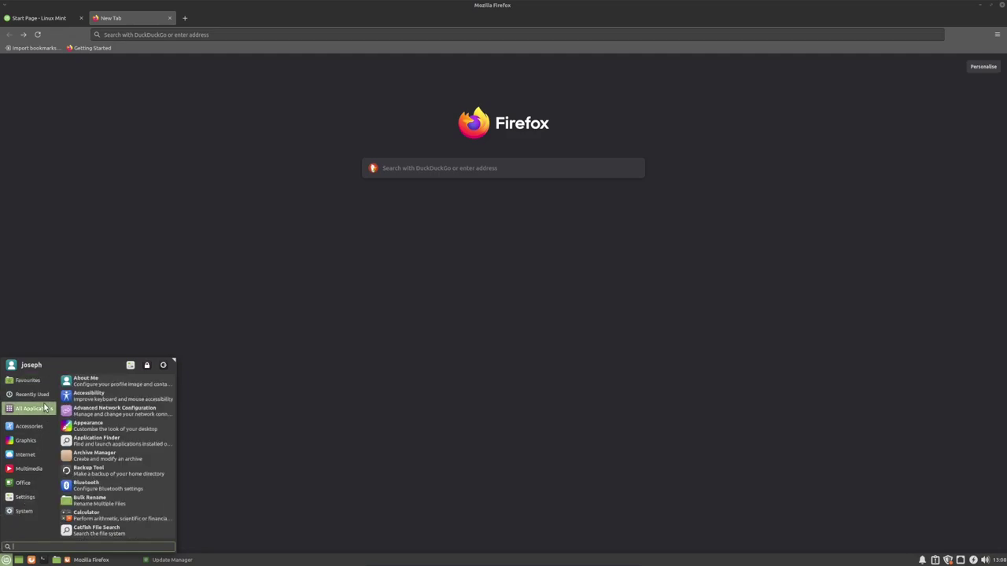
left_click(40, 427)
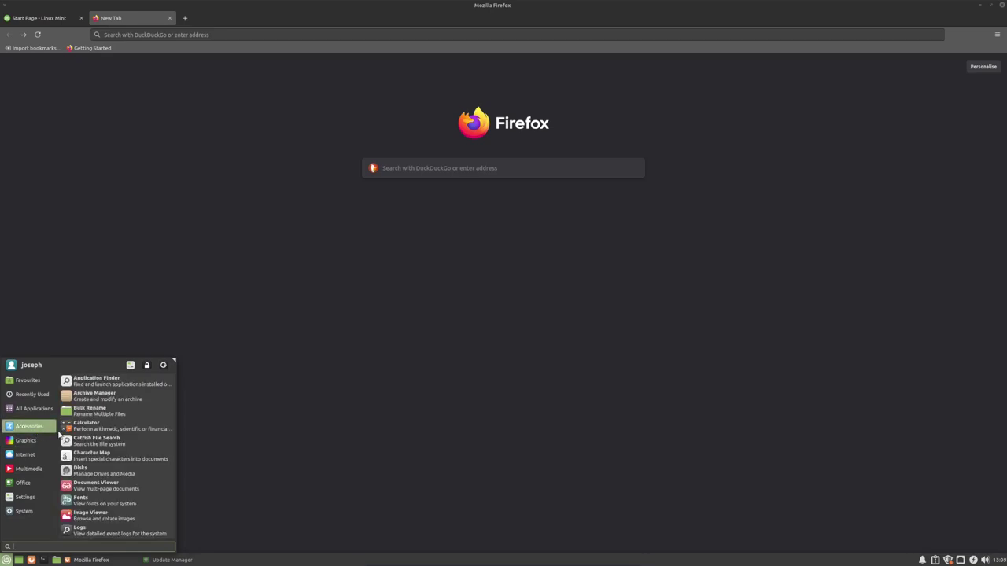
scroll(106, 424, "down", 5)
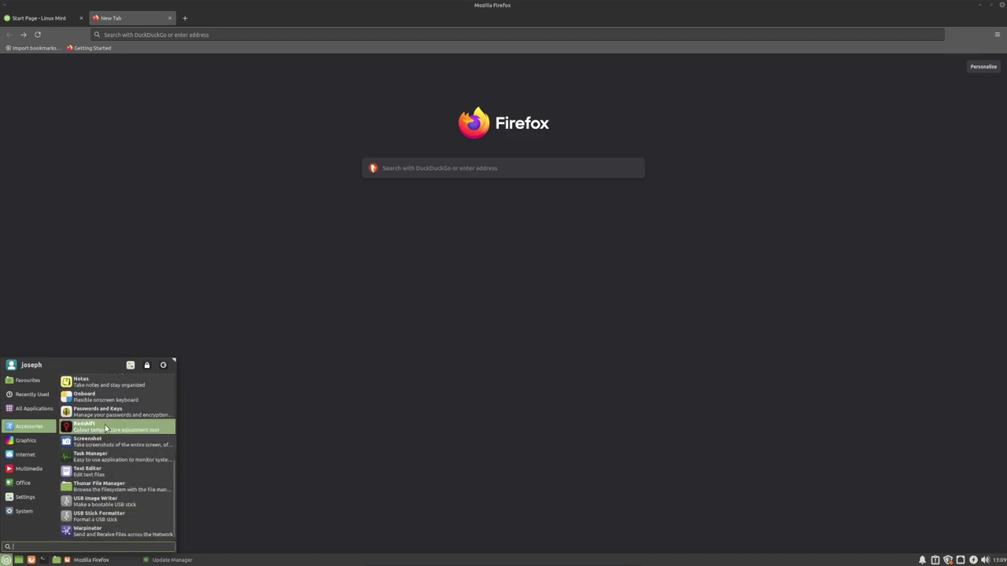
- Launch Task Manager, move its window lower left, and scroll through the running processes
left_click(109, 458)
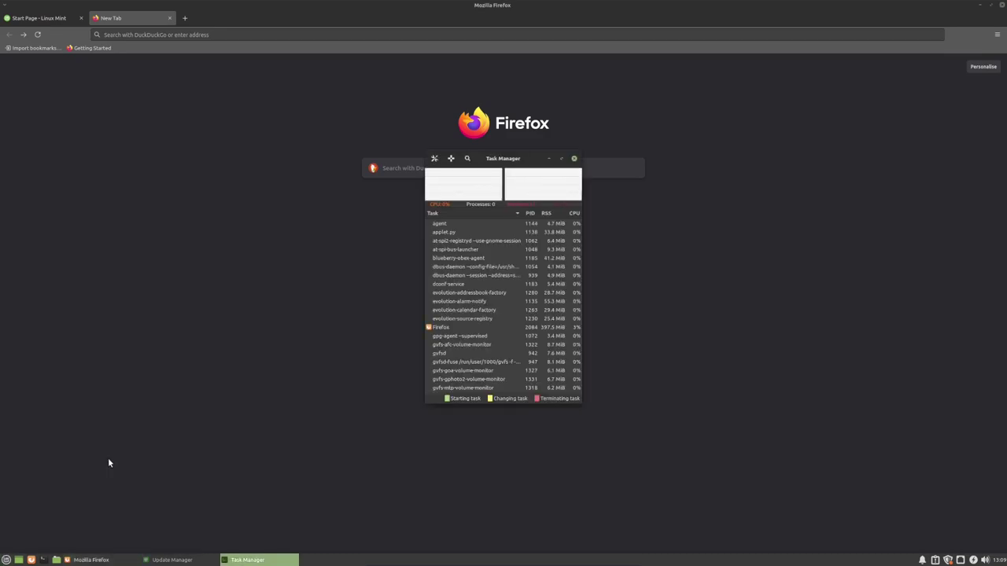
left_click_drag(526, 157, 406, 176)
scroll(389, 336, "down", 3)
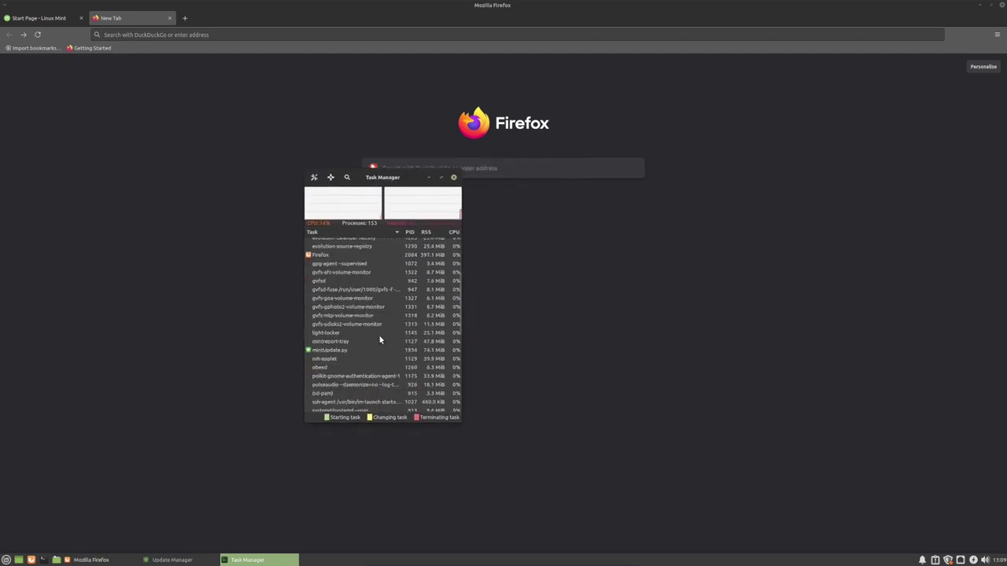
scroll(355, 343, "up", 3)
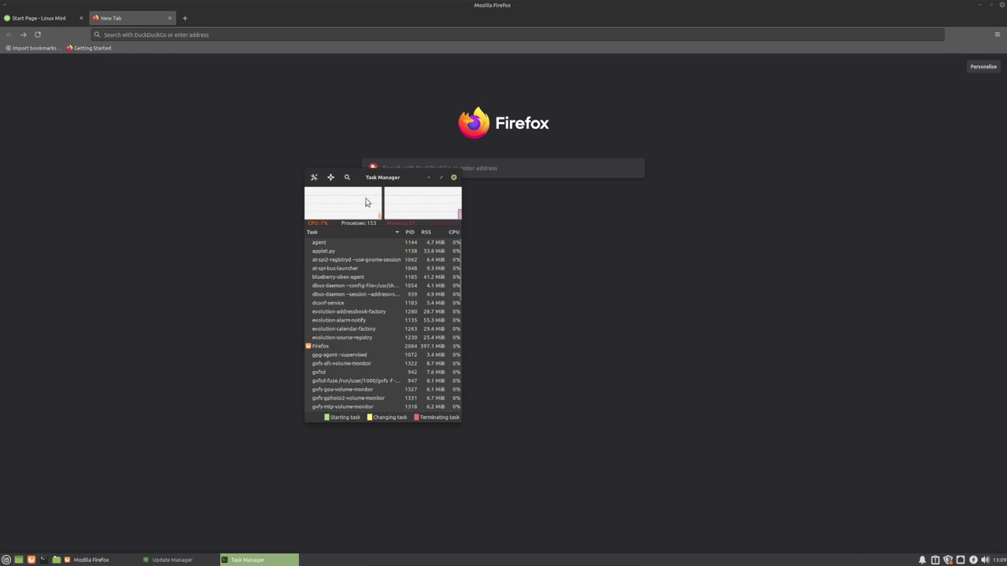
scroll(339, 272, "down", 10)
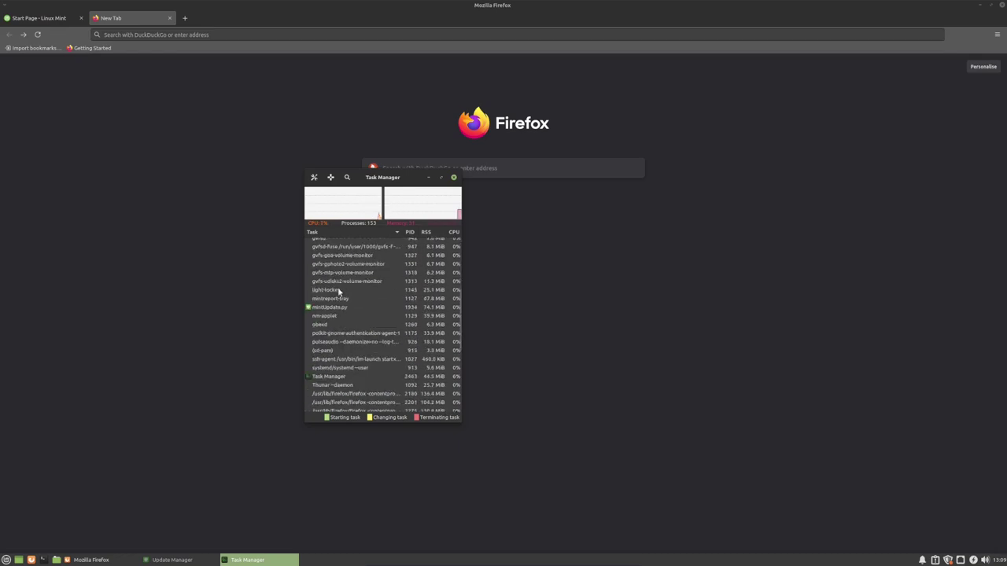
scroll(346, 293, "up", 10)
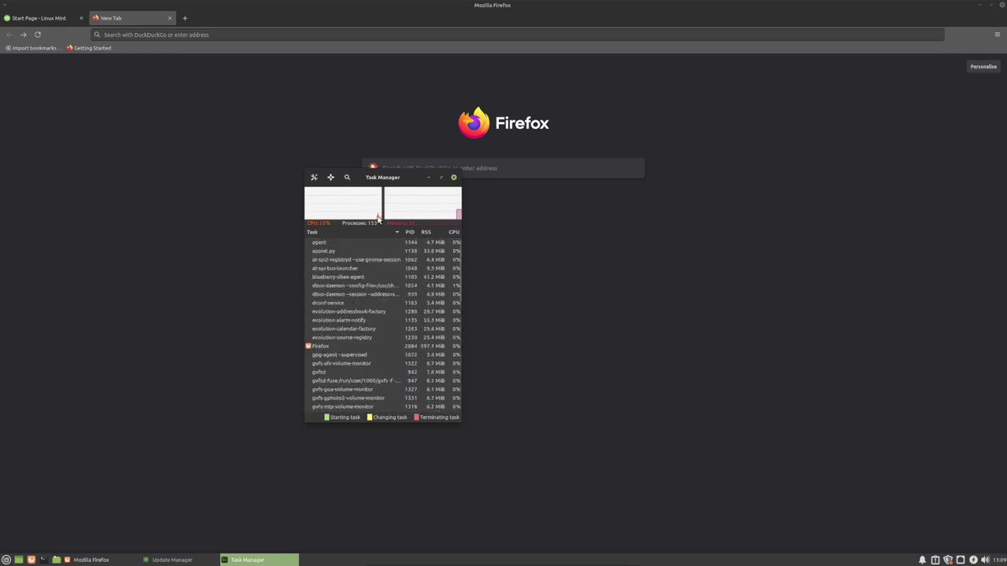
- Close Task Manager and open the Whisker menu's Favourites list
left_click(454, 178)
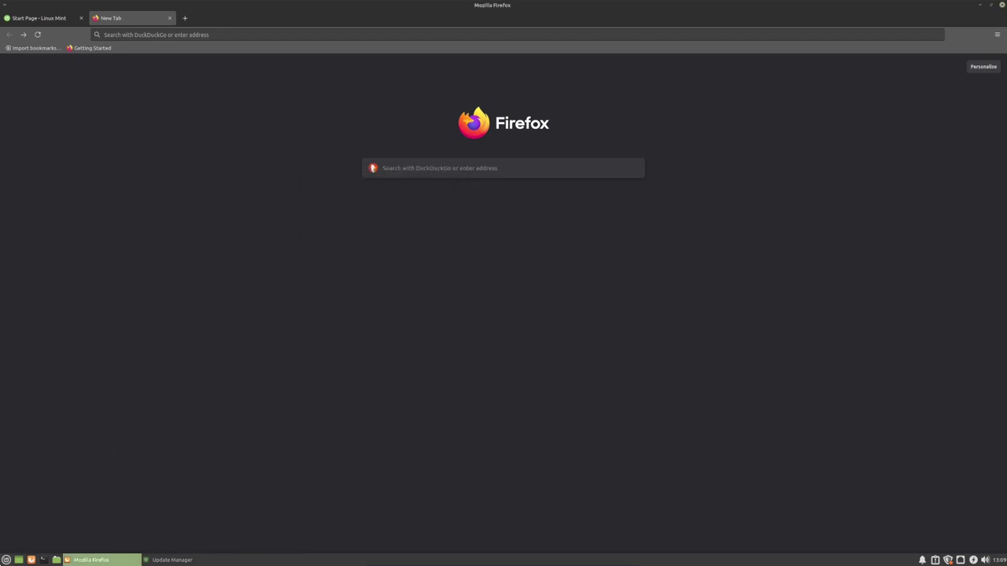
left_click(6, 561)
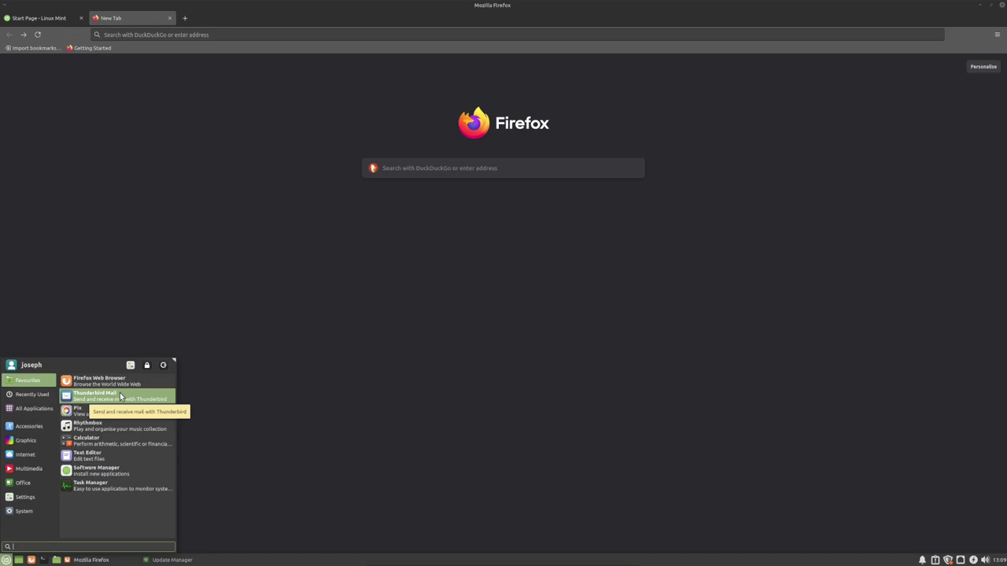
- Launch the Xed text editor and confirm version 3.0.2 in its About box
left_click(122, 460)
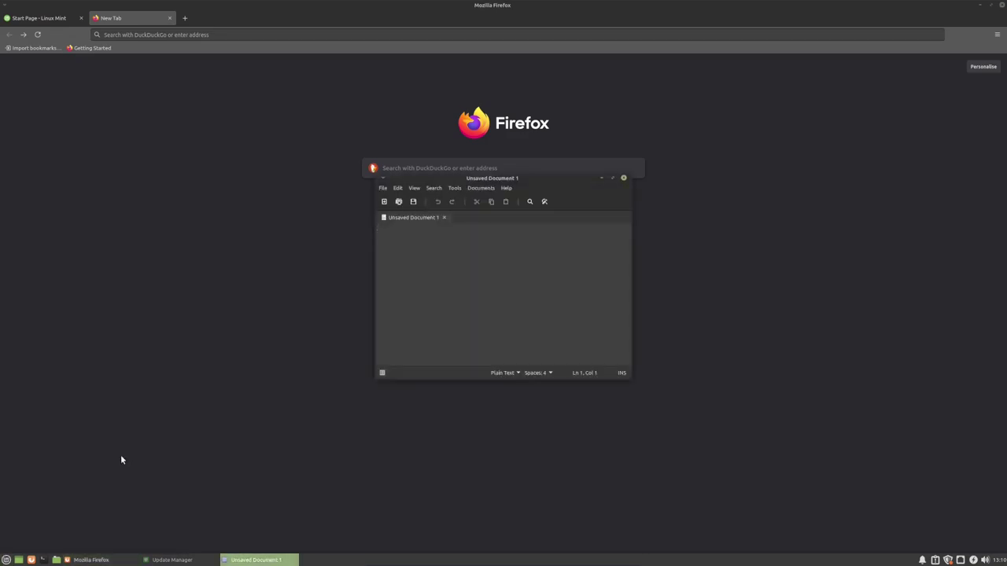
left_click(505, 189)
left_click(512, 221)
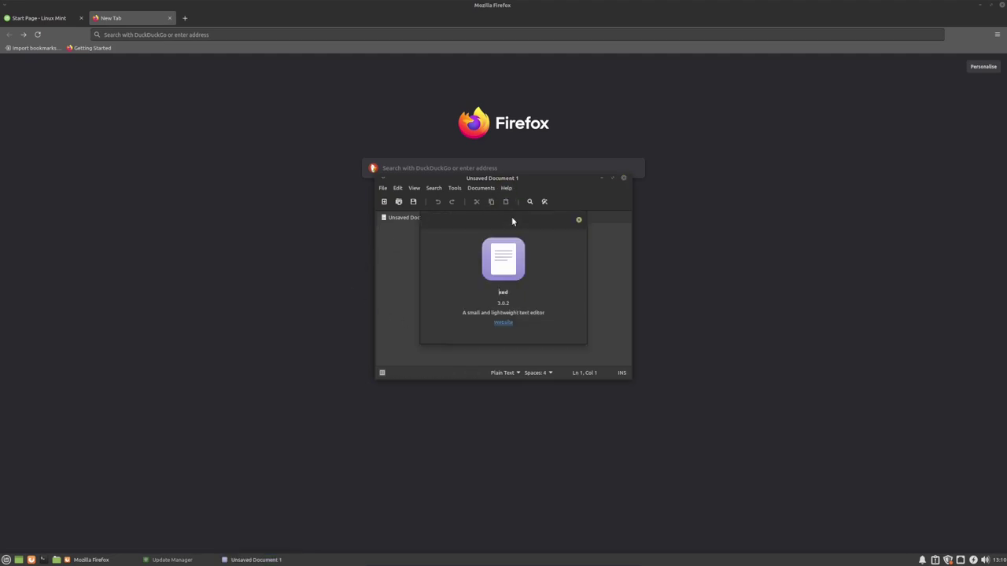
left_click(498, 292)
left_click(577, 221)
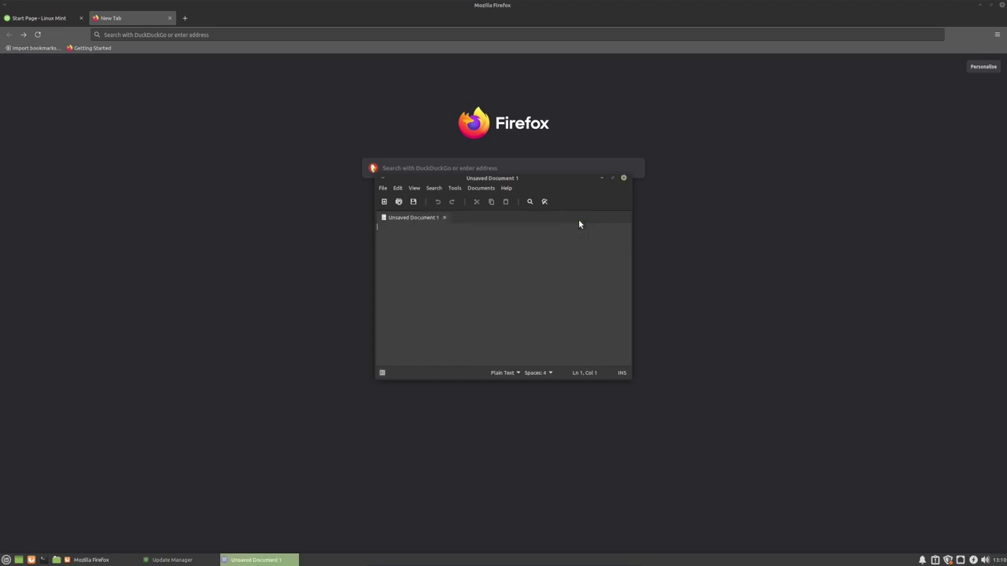
- Close Xed and show the System category in the Whisker menu
left_click(624, 179)
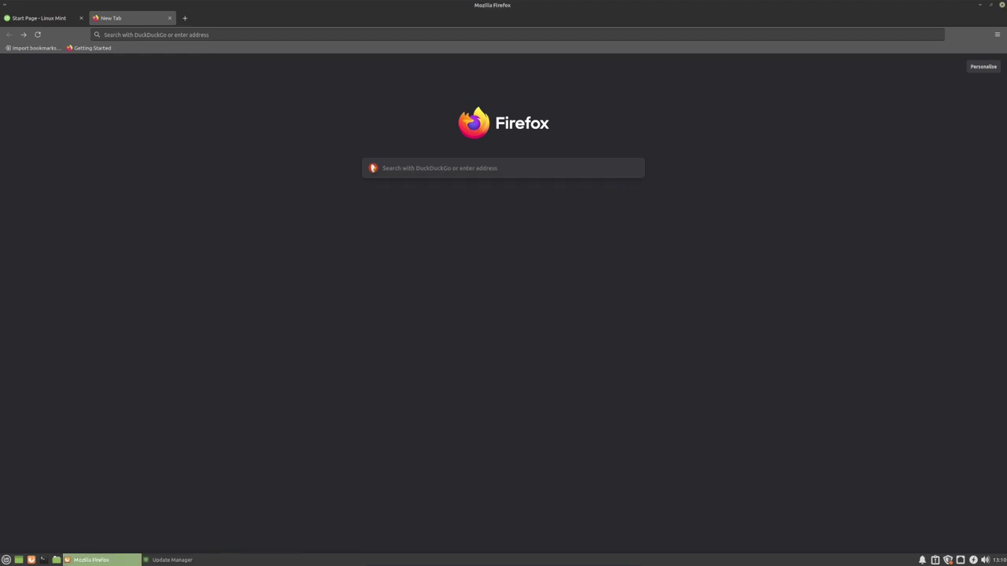
left_click(6, 560)
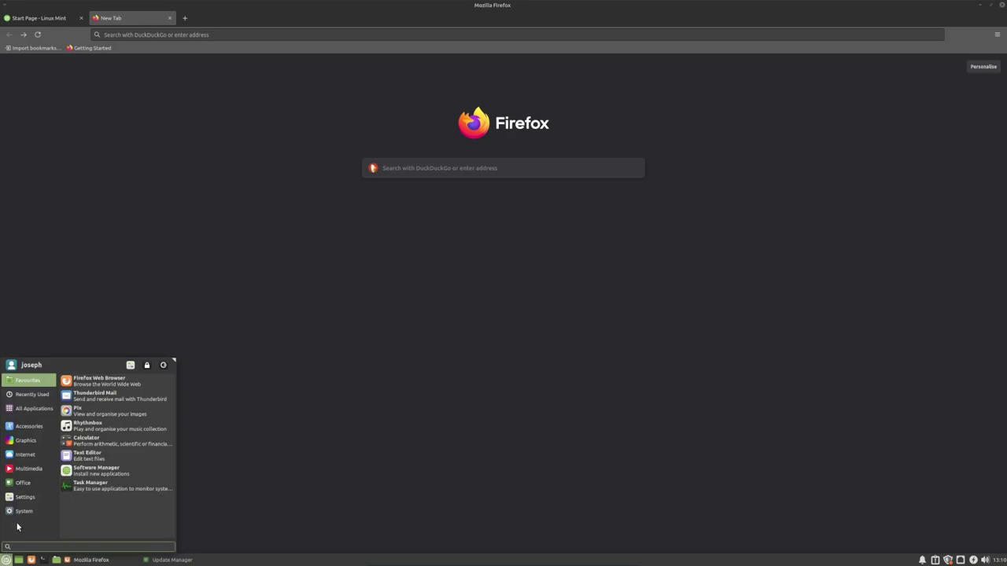
left_click(24, 513)
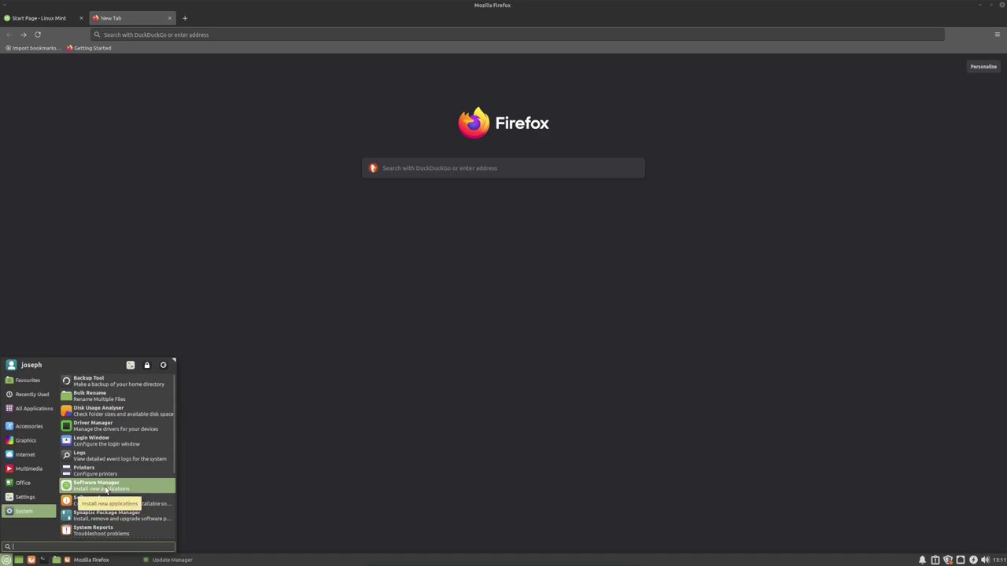
- Open Software Manager, view the Mpv details from Editors' Picks, then close it with Alt+F4
left_click(106, 486)
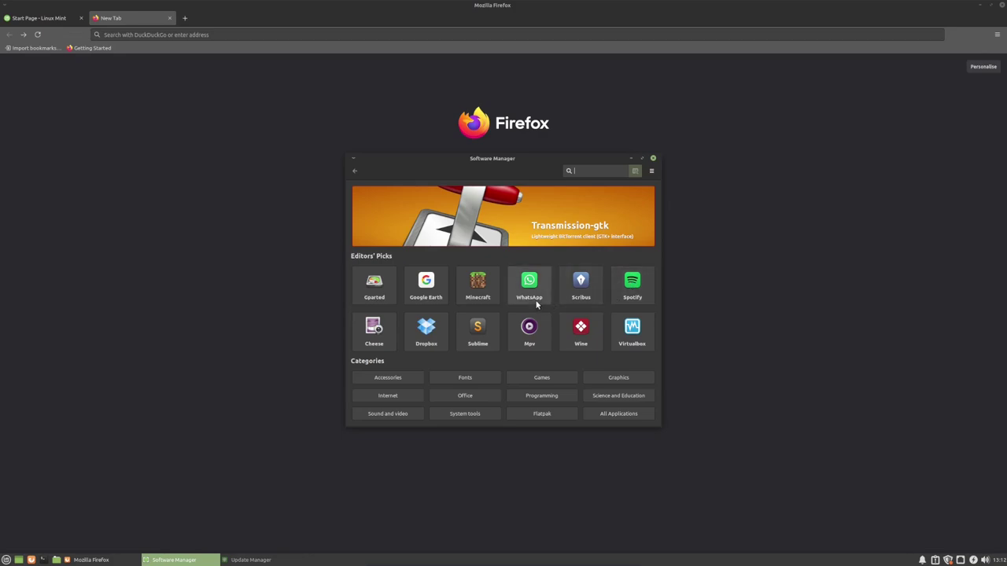
left_click(529, 344)
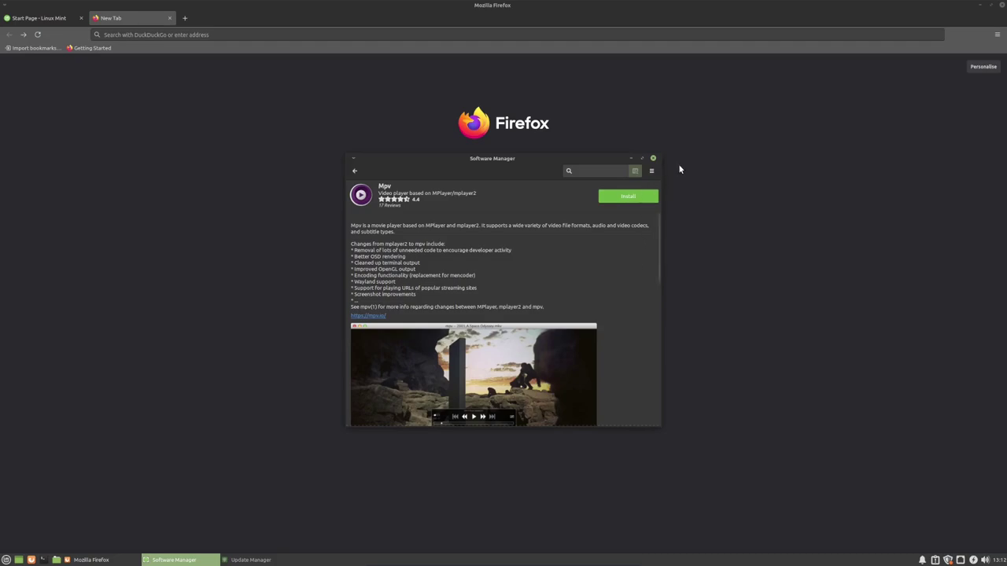
key("alt+F4")
- Install the 96 selected updates, authenticating with the account password, then bring up the restart options
left_click(171, 560)
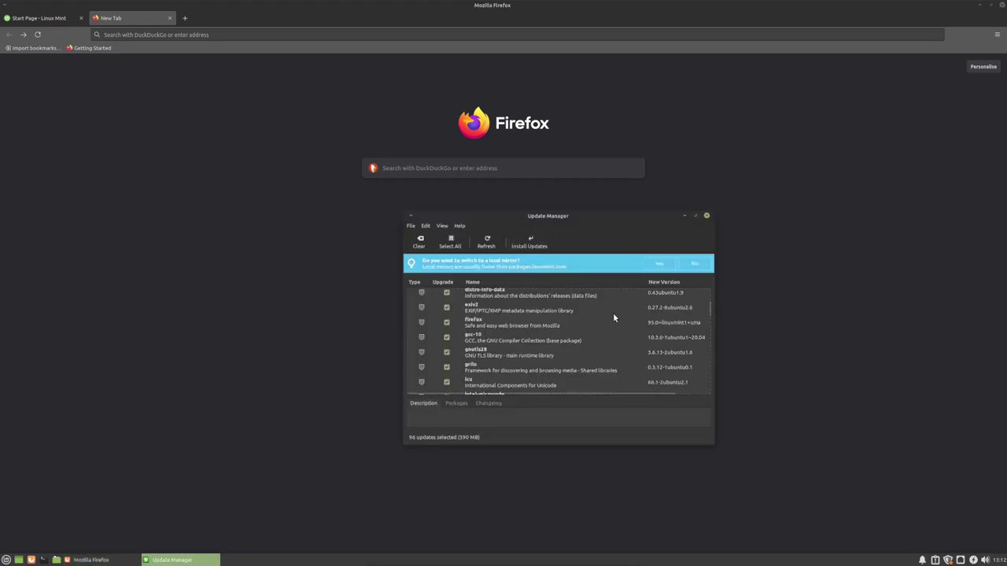
scroll(616, 316, "down", 10)
scroll(615, 318, "up", 10)
left_click(533, 247)
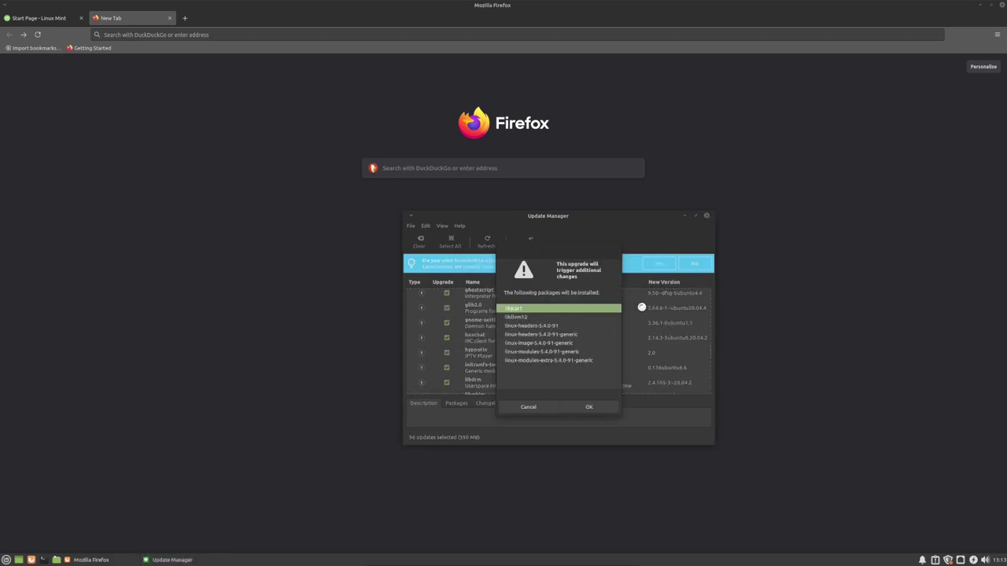
left_click(577, 406)
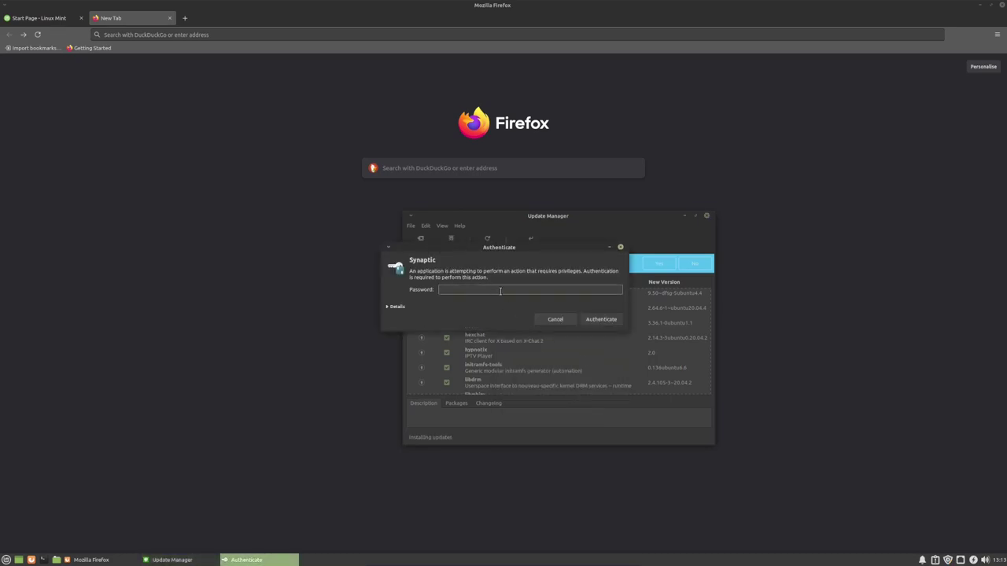
type("******")
key("Return")
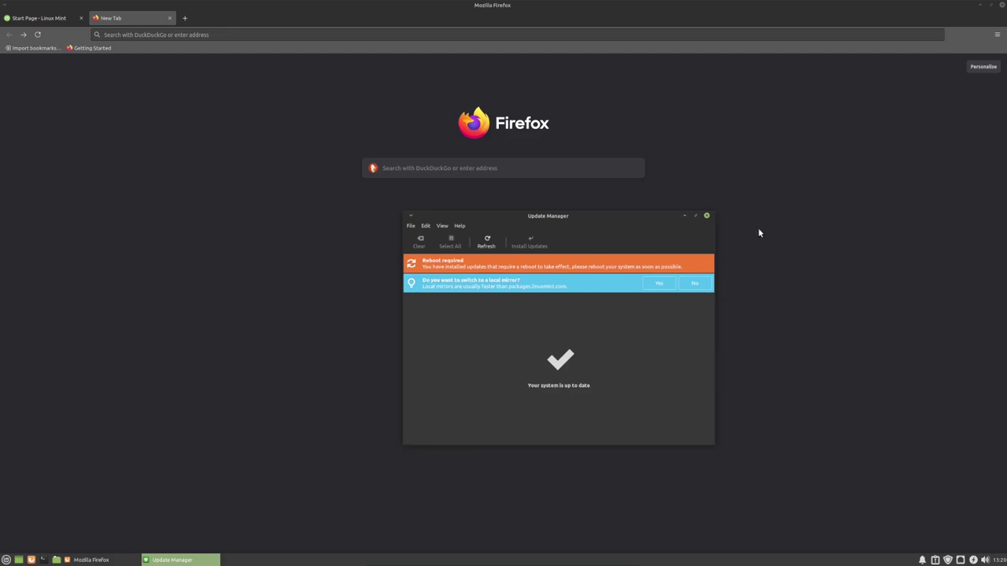
key("ctrl+alt+Delete")
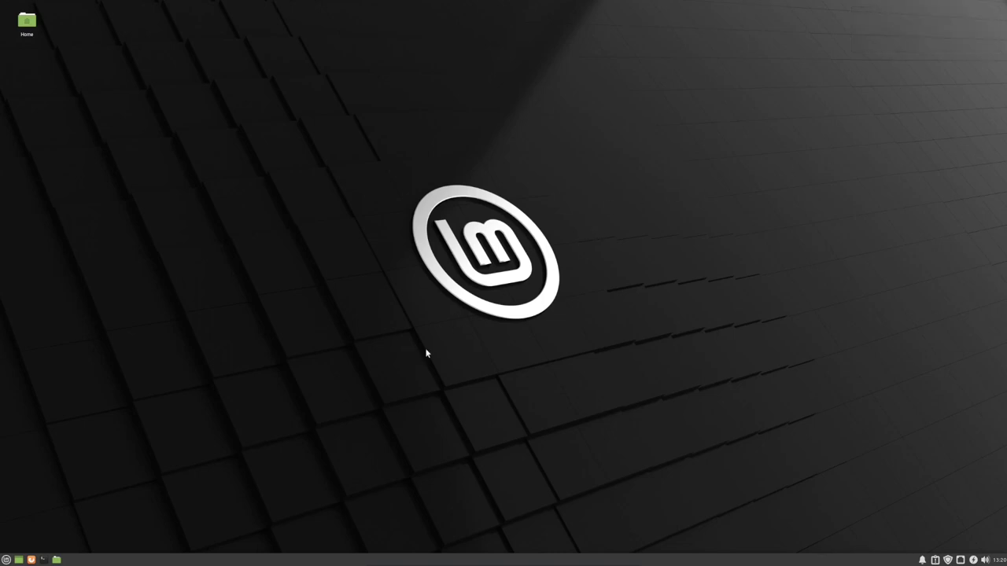
- Open a maximised terminal and run neofetch to show the Linux Mint 20.2 system summary
left_click(44, 558)
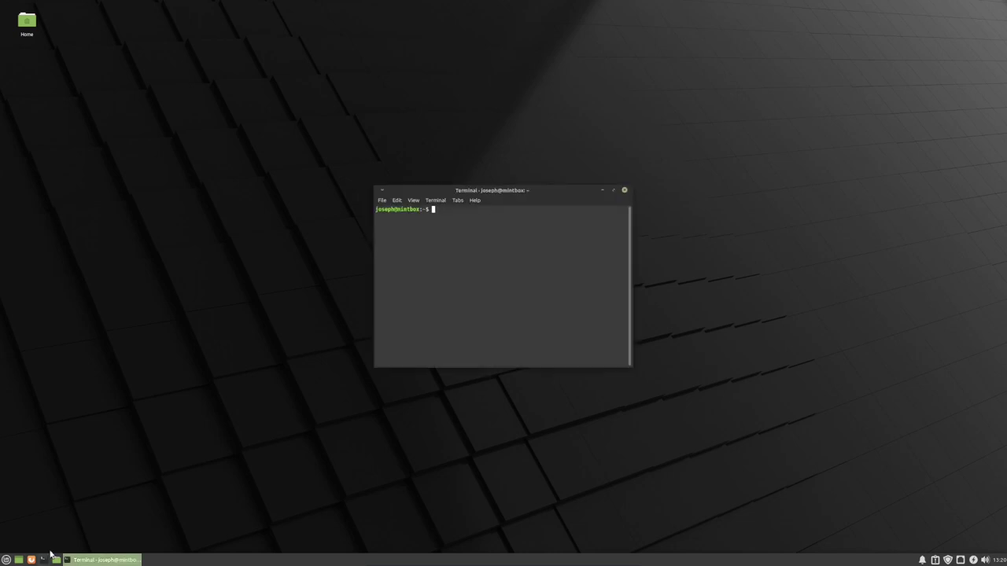
left_click(614, 191)
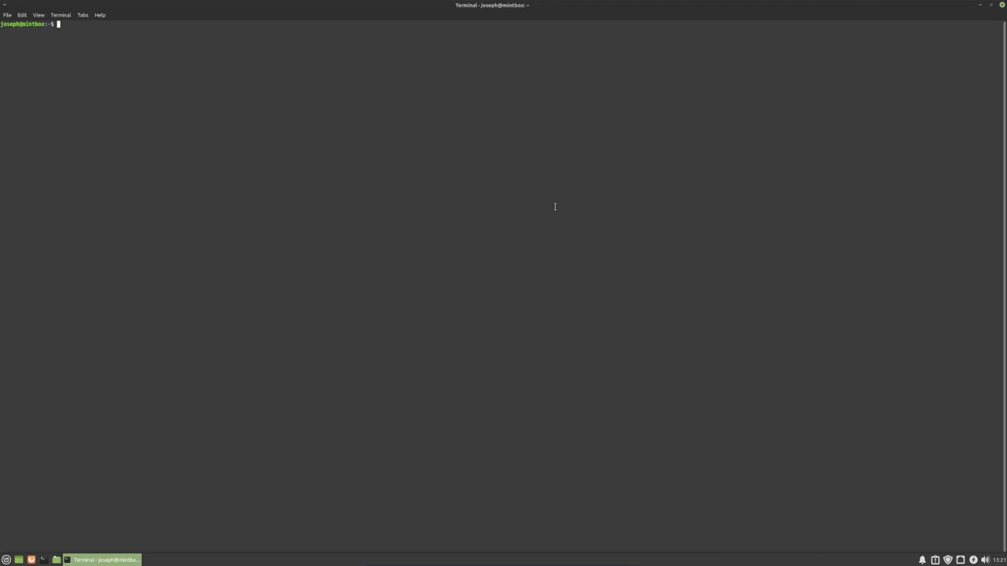
type("neofetch")
key("Return")
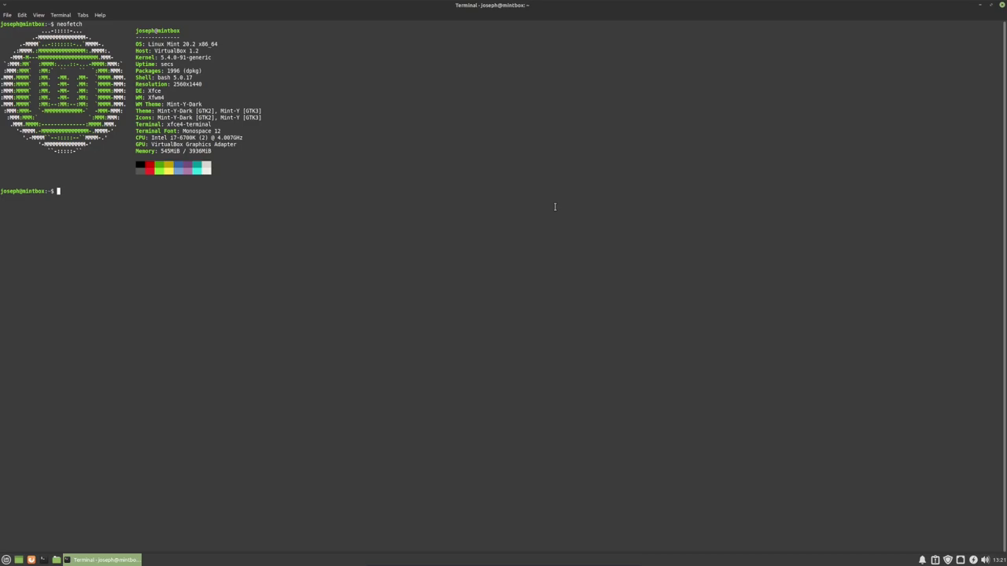
- Install htop with sudo apt install htop, entering the admin password, and launch it
key("ctrl+l")
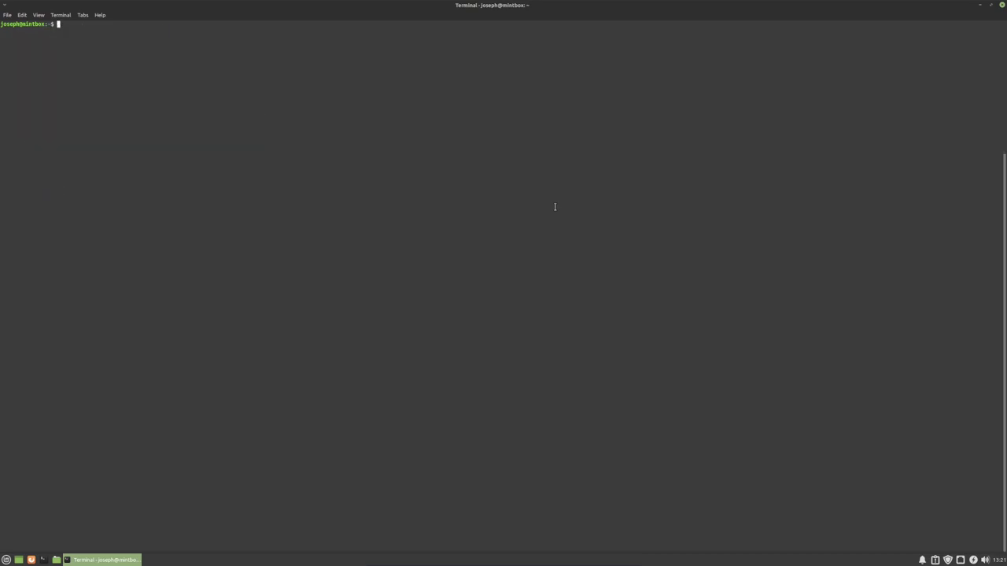
type("htop")
key("Return")
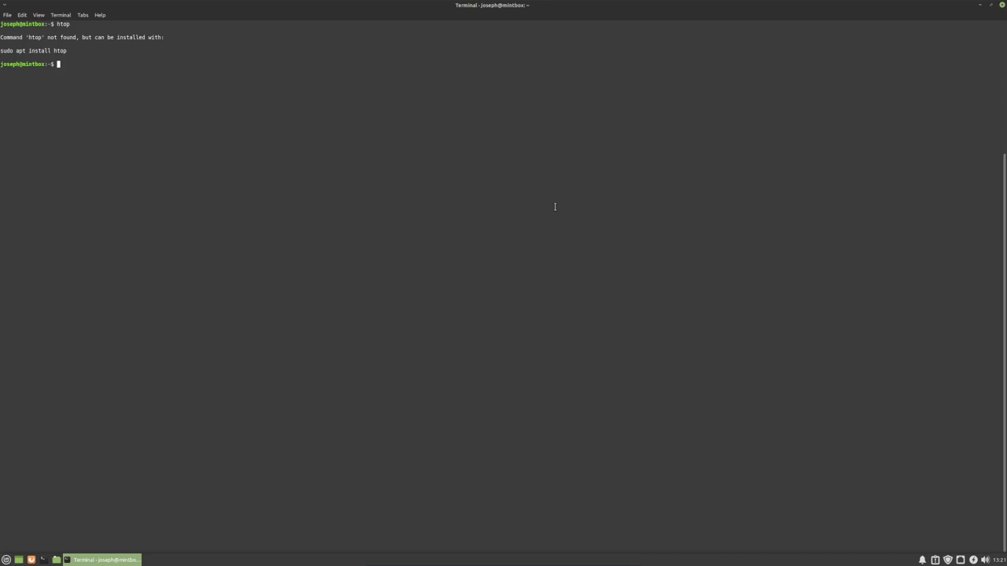
type("sudo apt install htop")
key("Return")
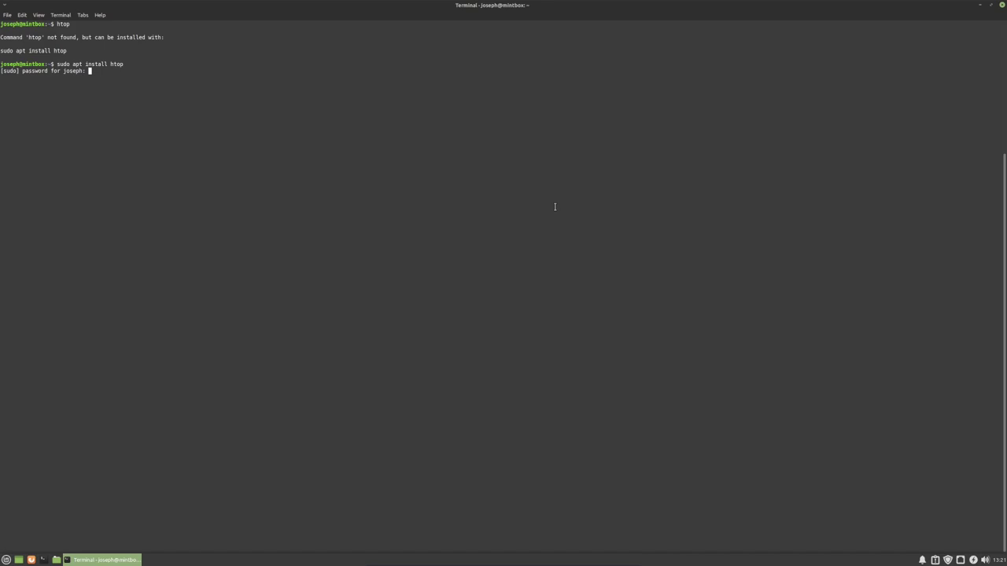
type("*****")
key("Return")
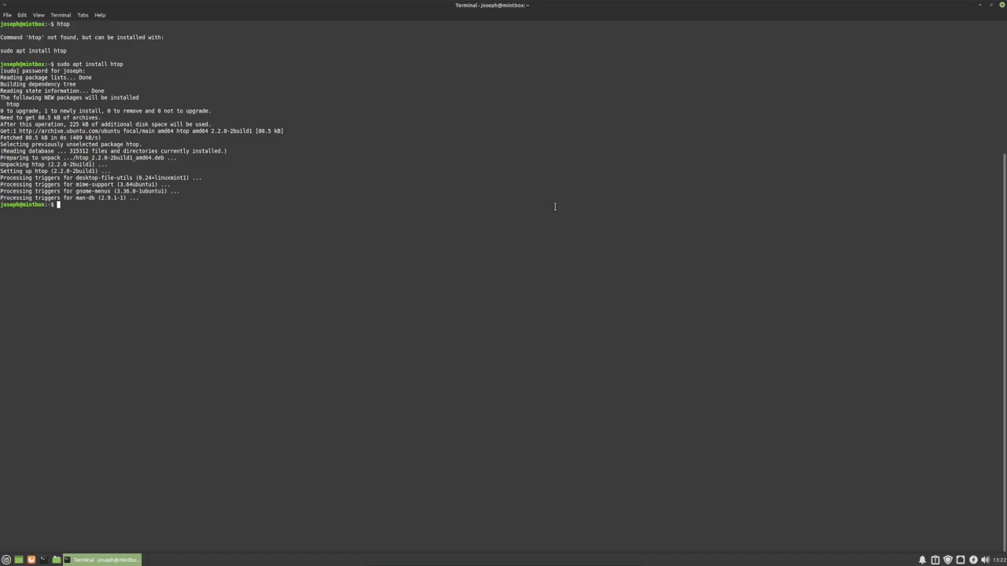
type("htop")
key("Return")
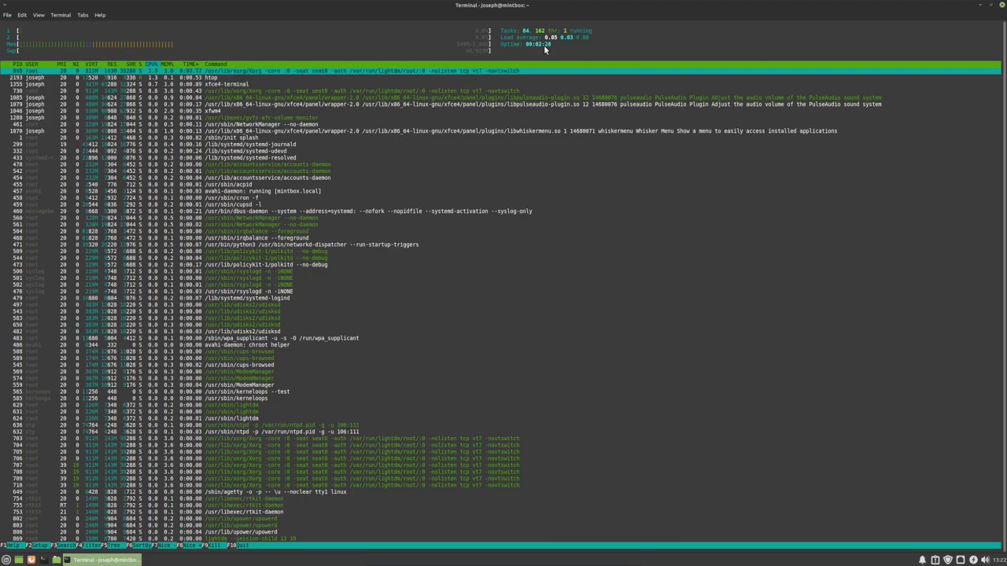
- Quit htop, try vim on hello, then open and exit a new nano file hello
key("q")
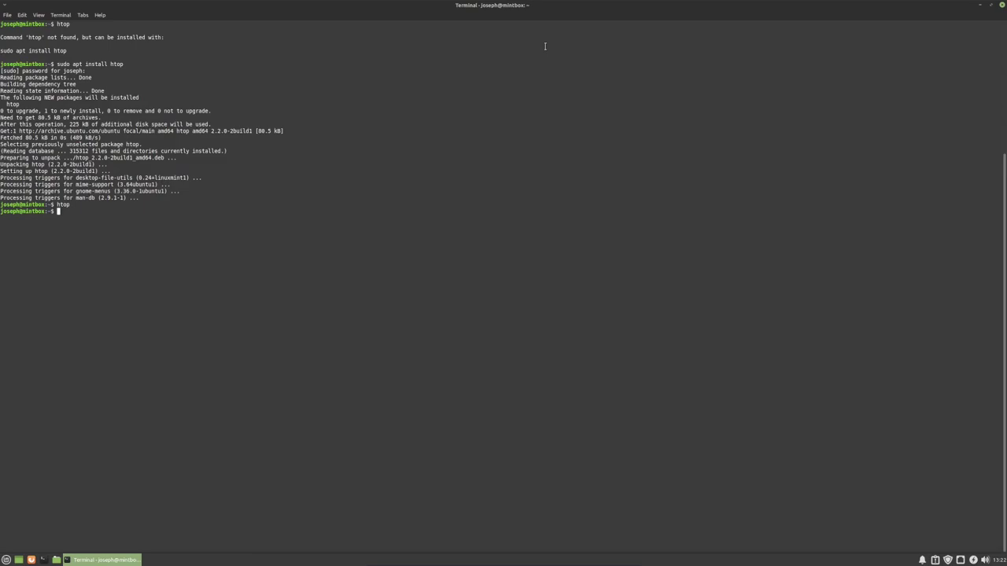
type("vim hello")
key("Return")
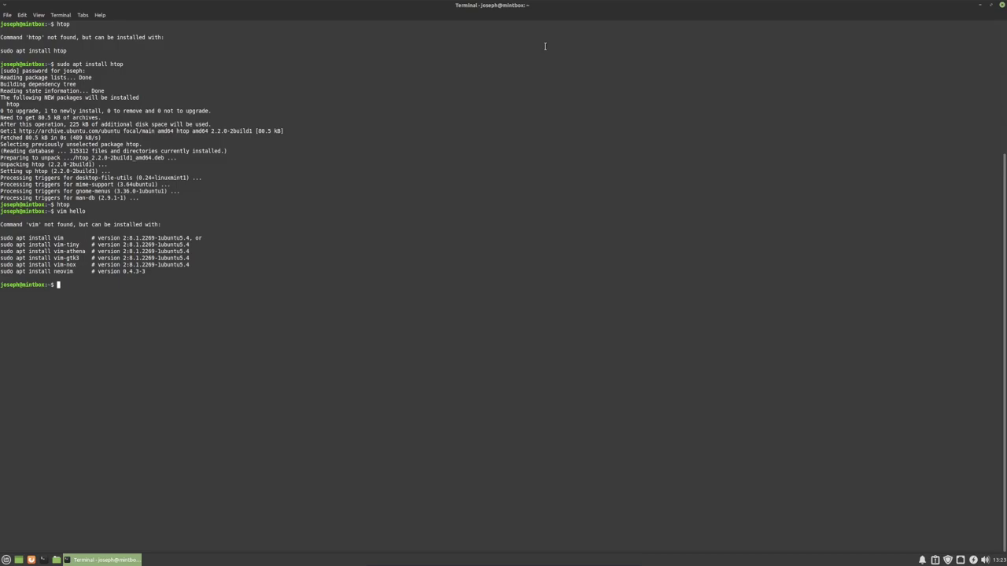
type("nano hello")
key("Return")
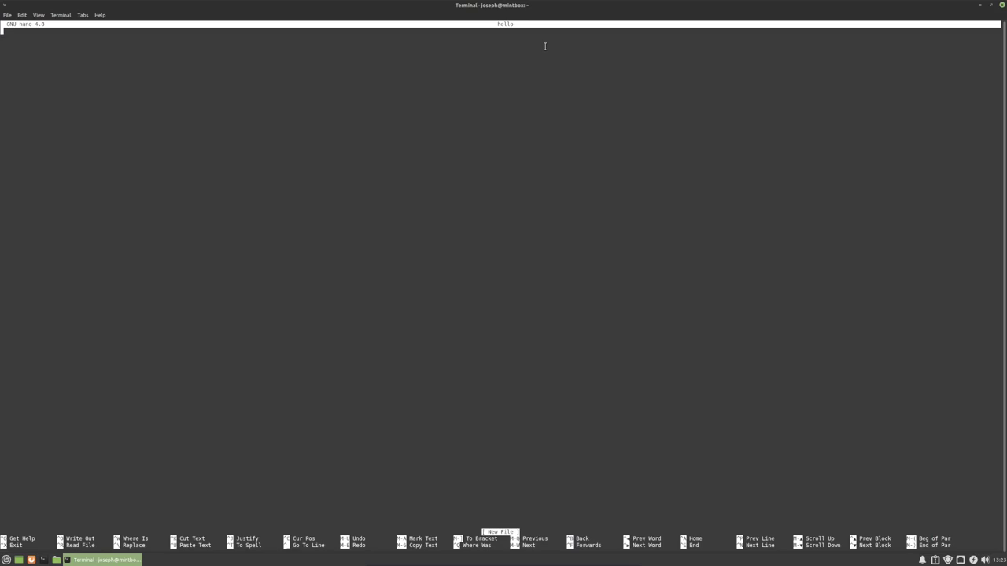
key("ctrl+x")
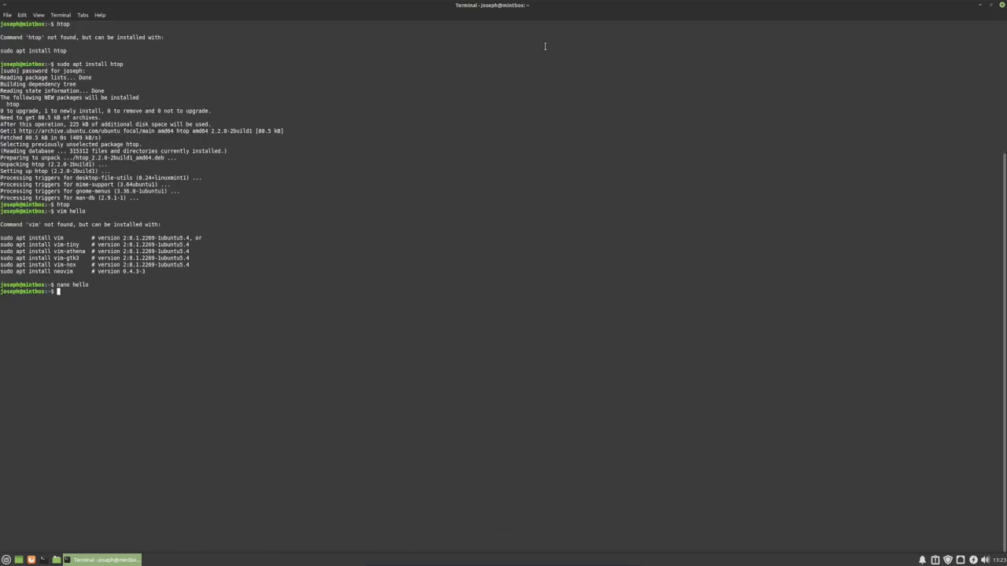
- Install vim with sudo apt install vim, confirming the installation prompt
type("sudo apt install")
type("vim")
key("Return")
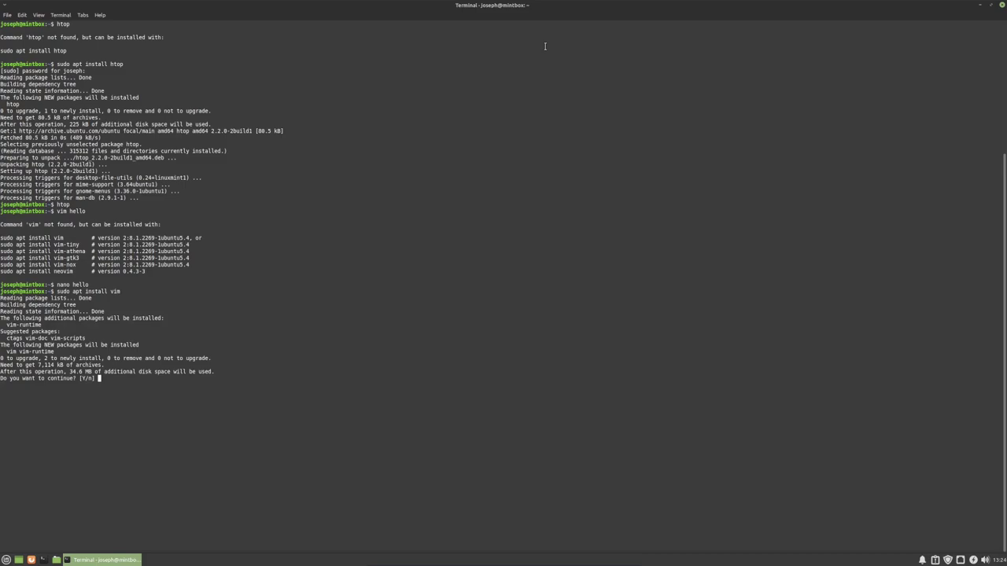
key("Return")
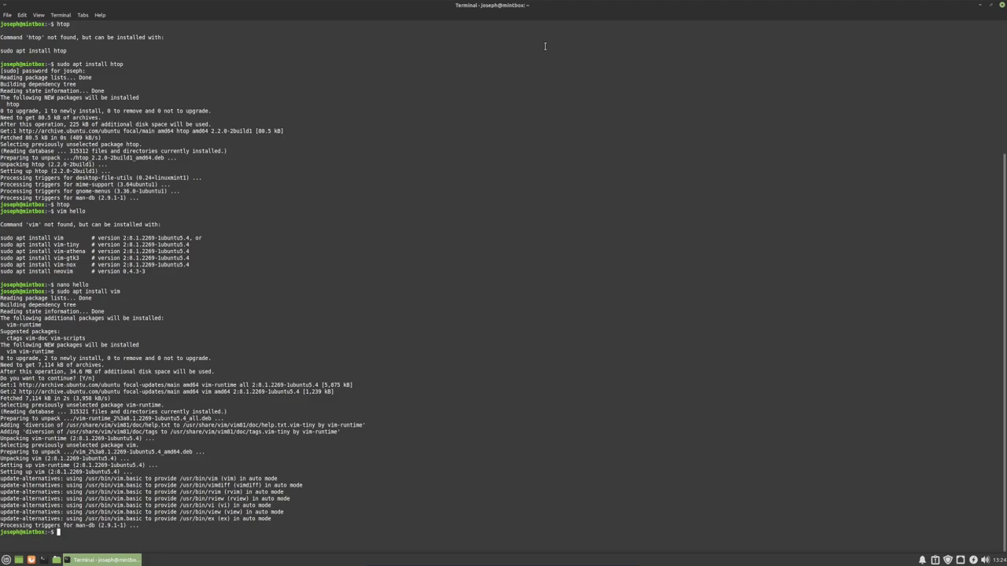
- Edit hello in vim, quit with :q! without saving, and clear the terminal
type("vim hello")
key("Return")
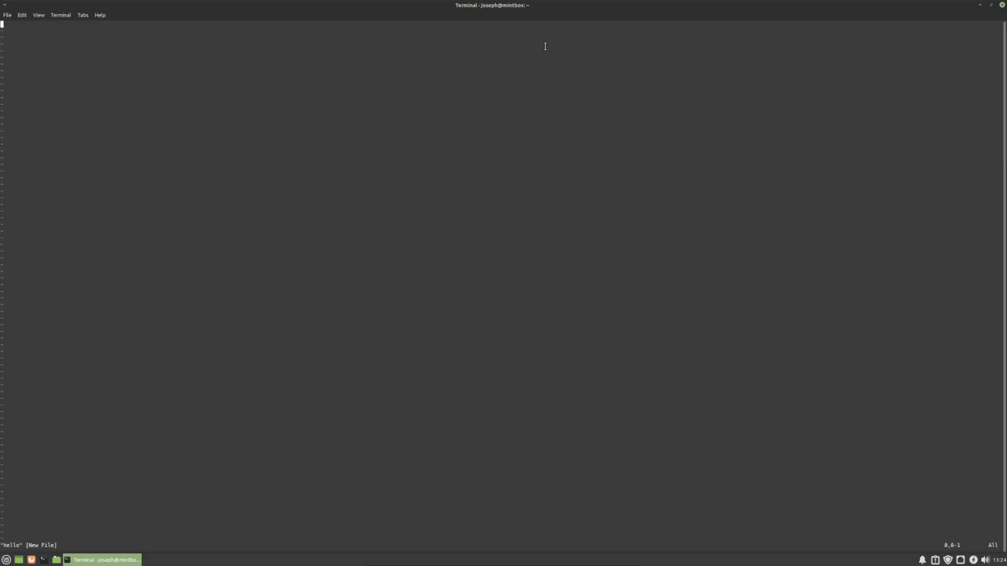
type("iefuidn")
key("Escape")
type(":q!")
key("Return")
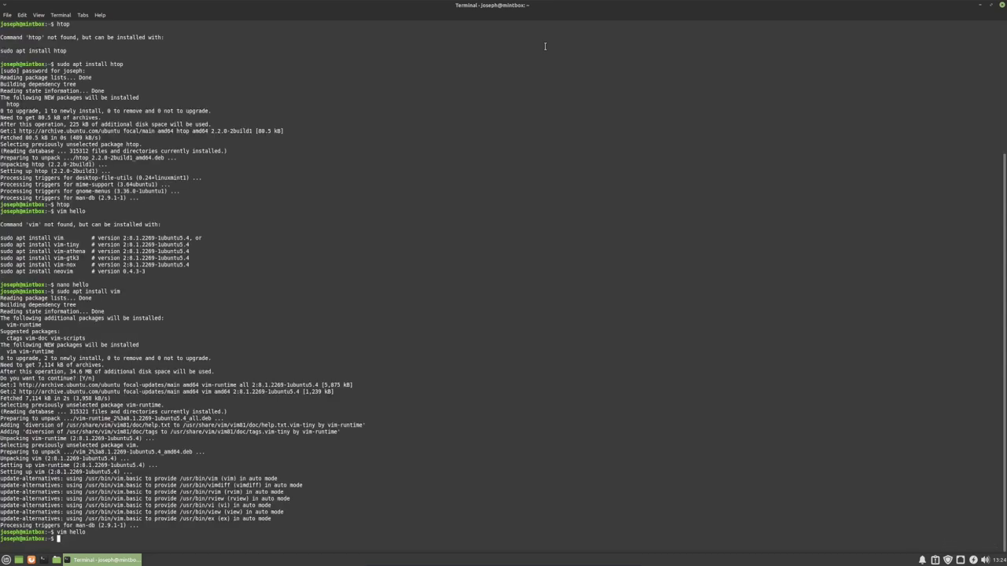
type("clear")
key("Return")
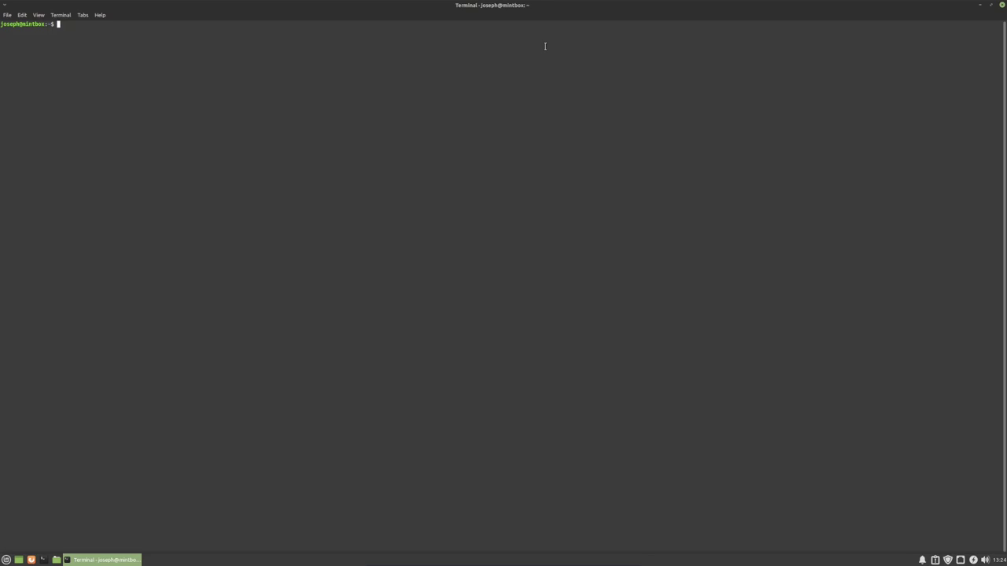
- Show kernel details with uname -a (5.4.0-91-generic, x86_64), then clear the terminal
type("uname -a")
key("Return")
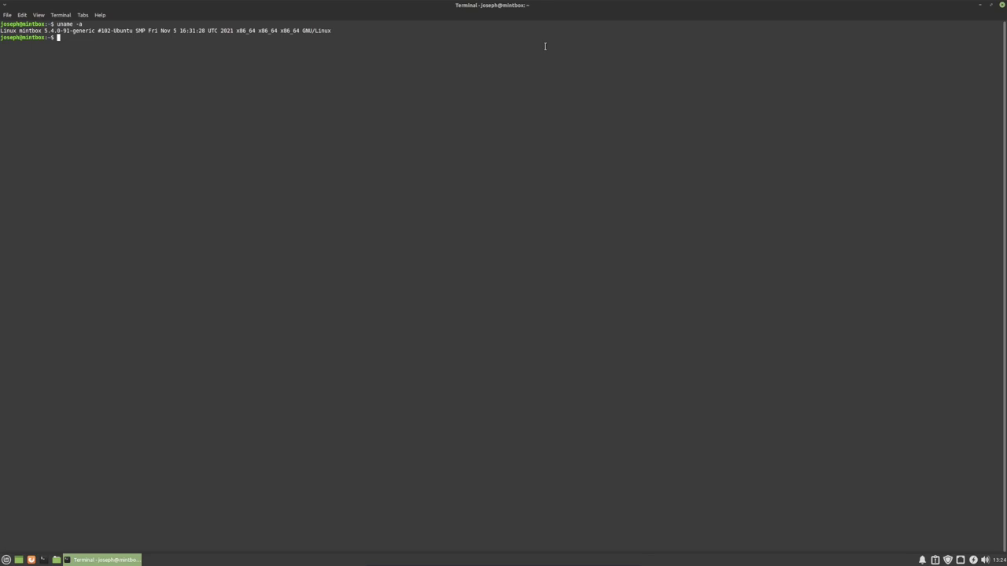
key("ctrl+l")
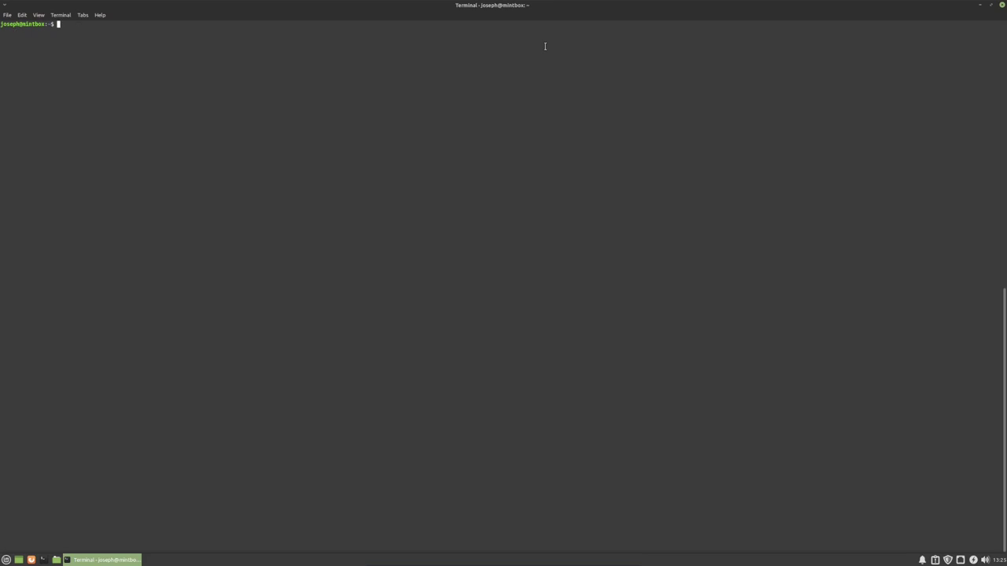
- Close the terminal window to return to the Mint desktop
left_click(1001, 5)
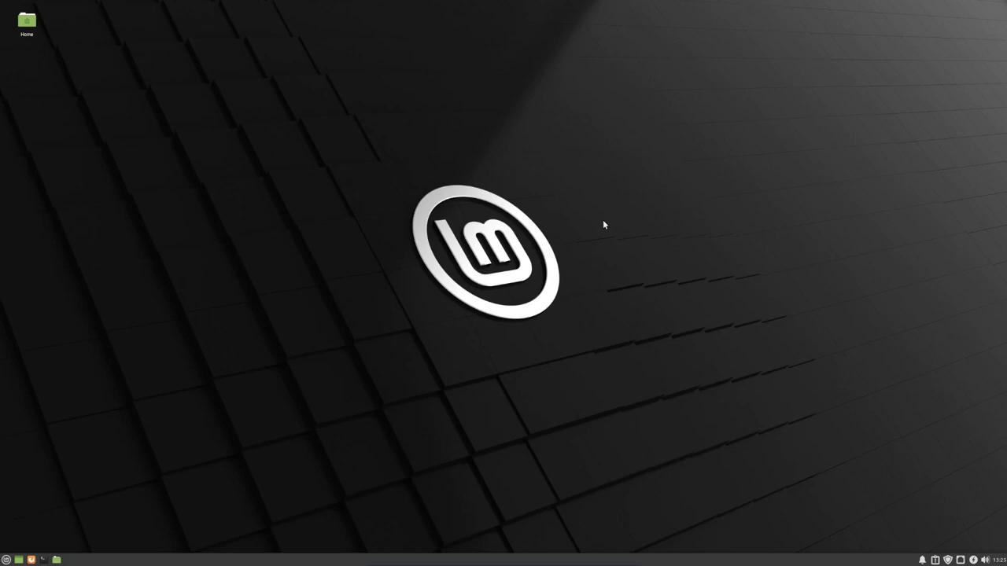
left_click_drag(641, 151, 374, 382)
- Launch Firefox and open About Firefox from the Help menu to check its version
left_click(35, 559)
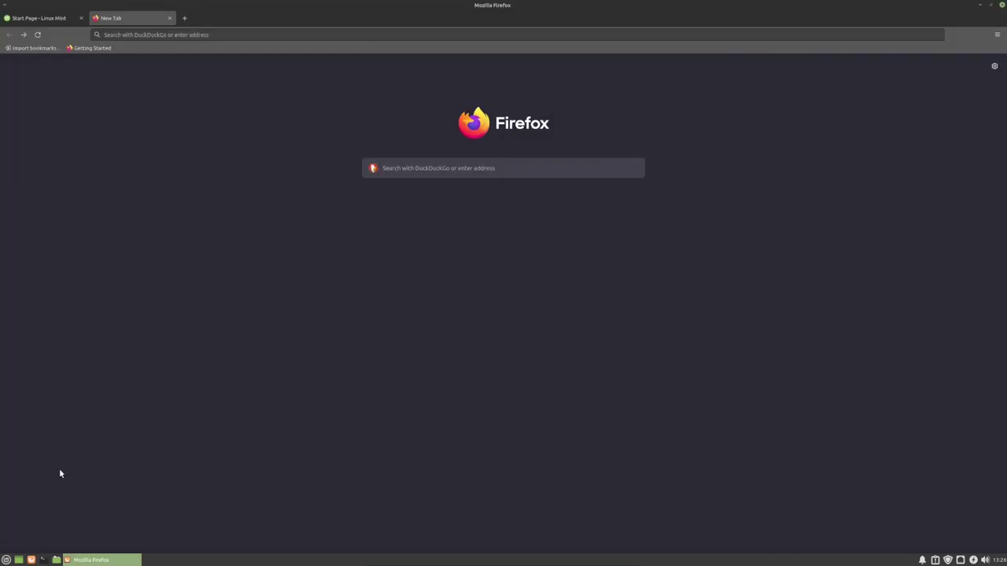
left_click(997, 36)
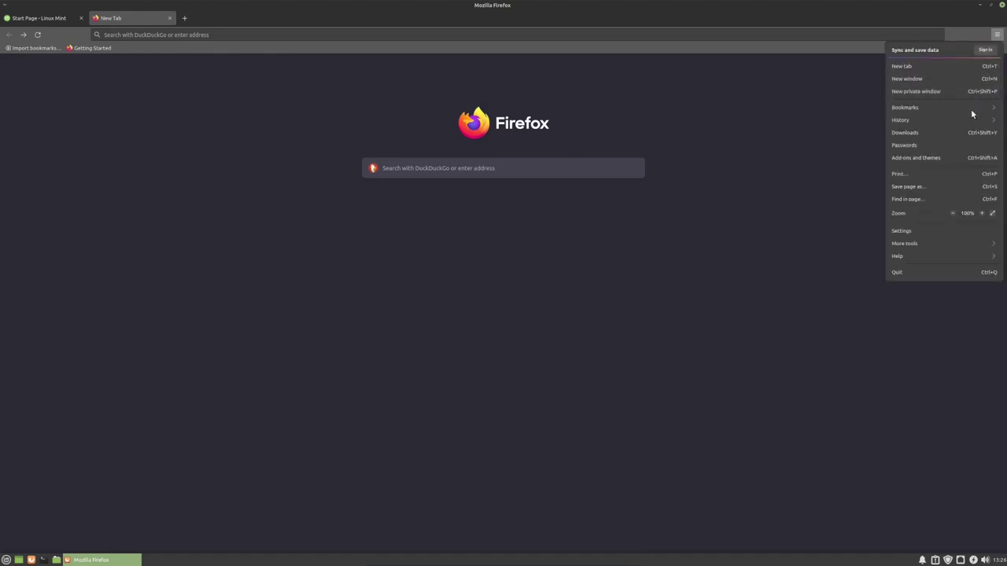
left_click(936, 256)
left_click(919, 132)
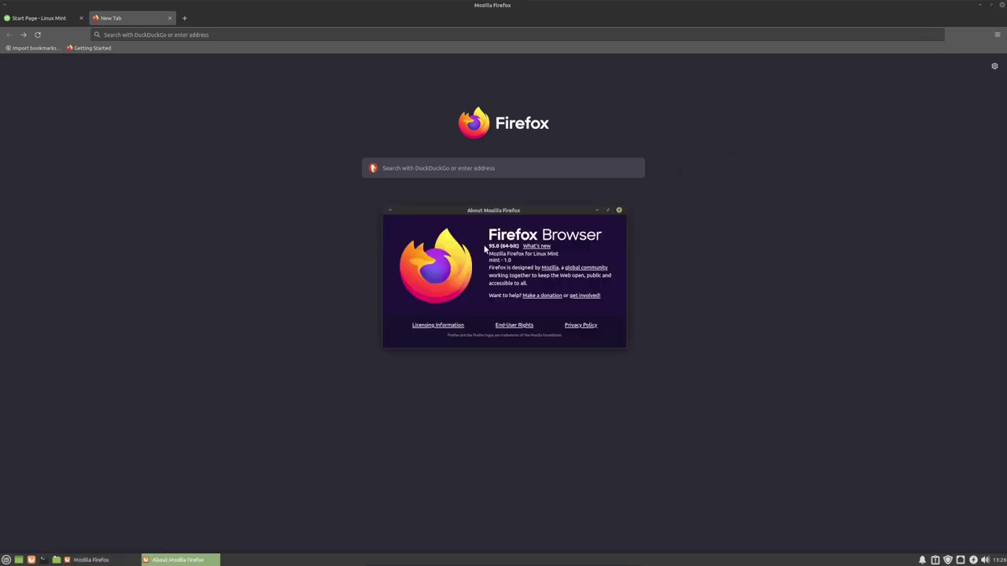
- Close About Firefox and the Linux Mint start page tab, leaving only New Tab
left_click(618, 210)
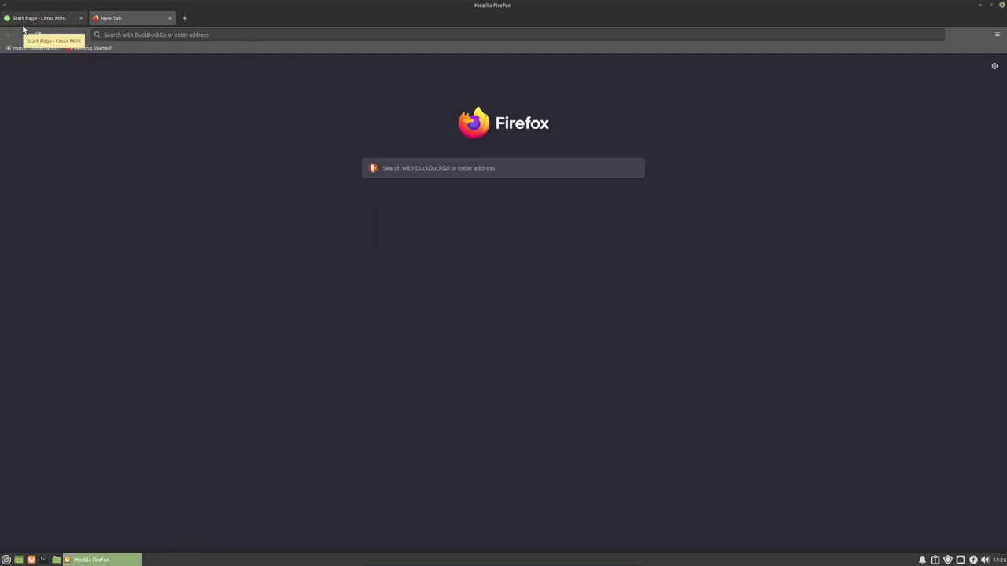
left_click(48, 23)
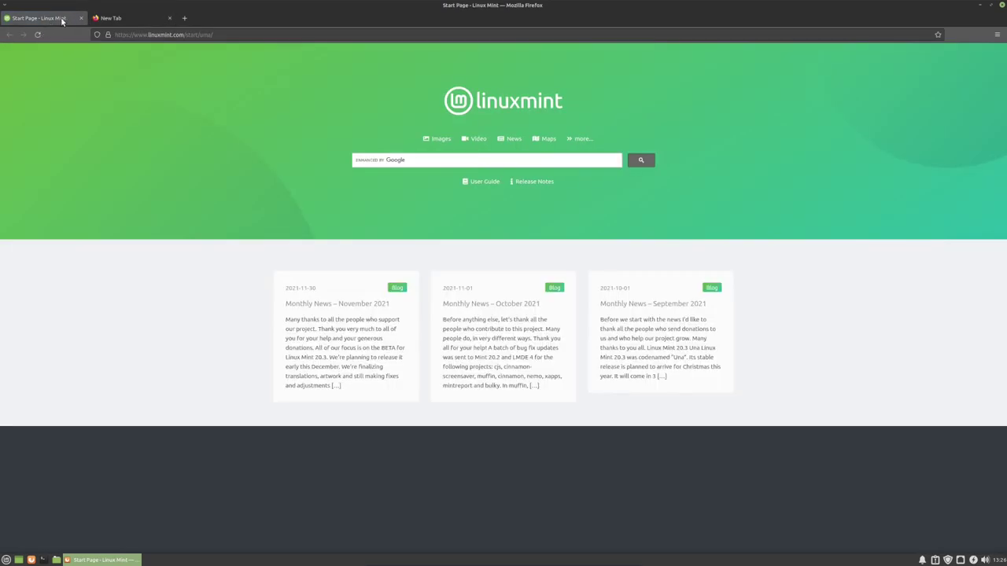
left_click(81, 18)
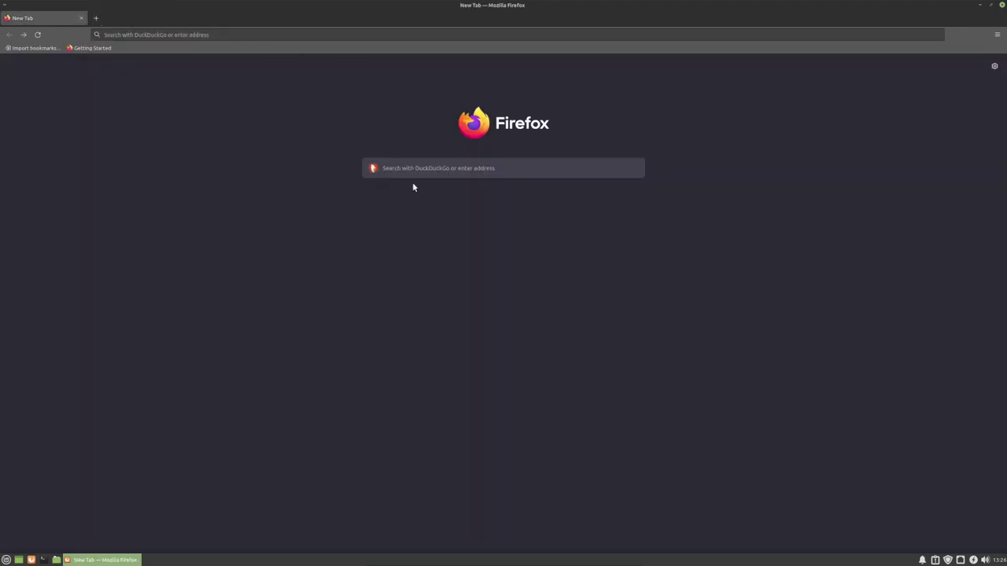
- Close Firefox and scroll through All Applications in the Whisker menu
left_click(1003, 7)
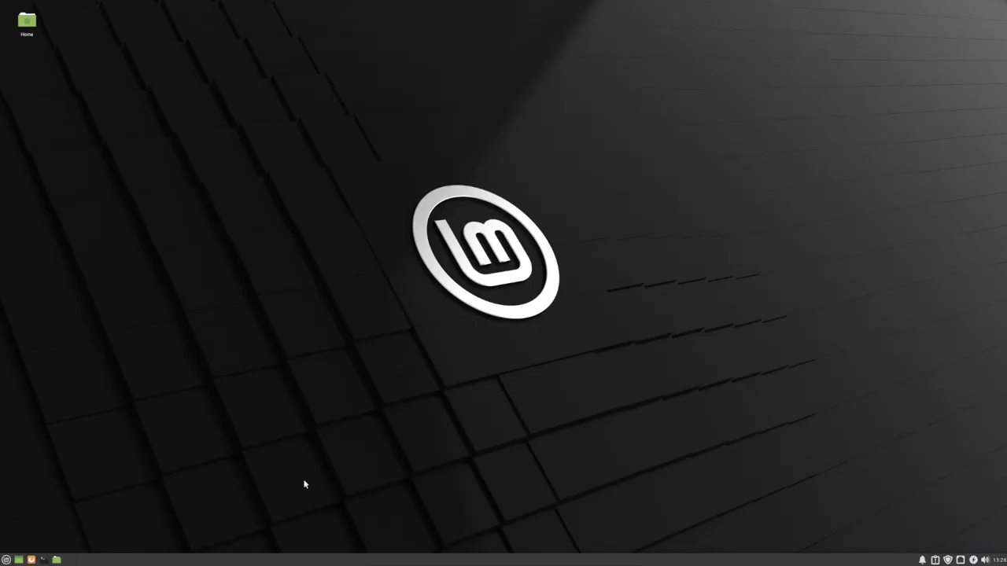
left_click(5, 559)
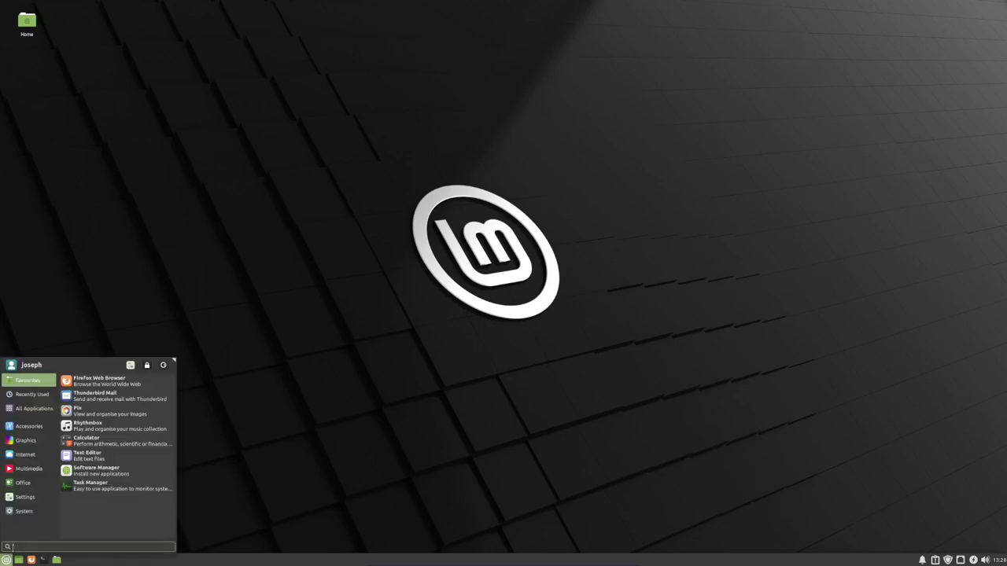
left_click(45, 407)
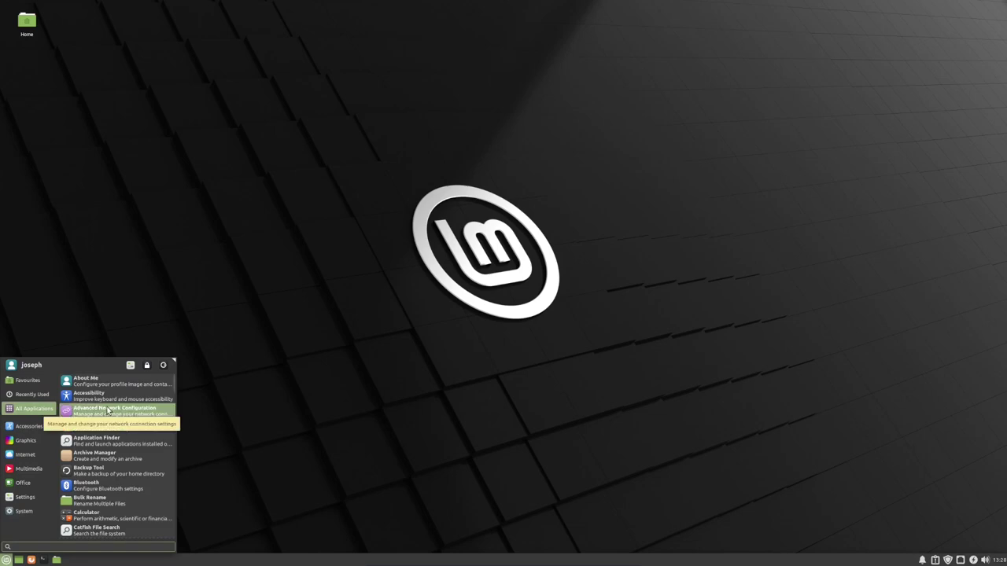
scroll(108, 411, "down", 1)
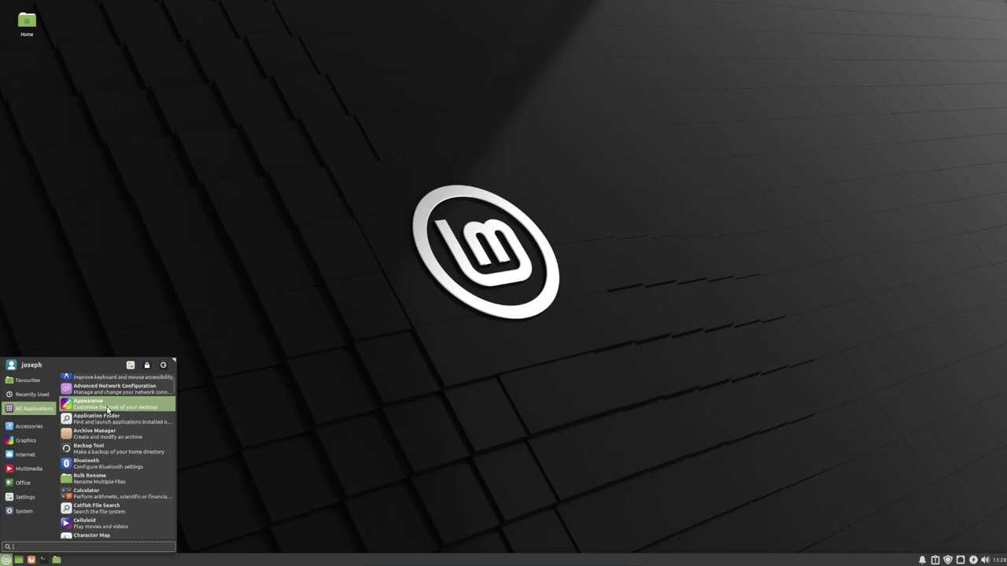
scroll(107, 410, "down", 8)
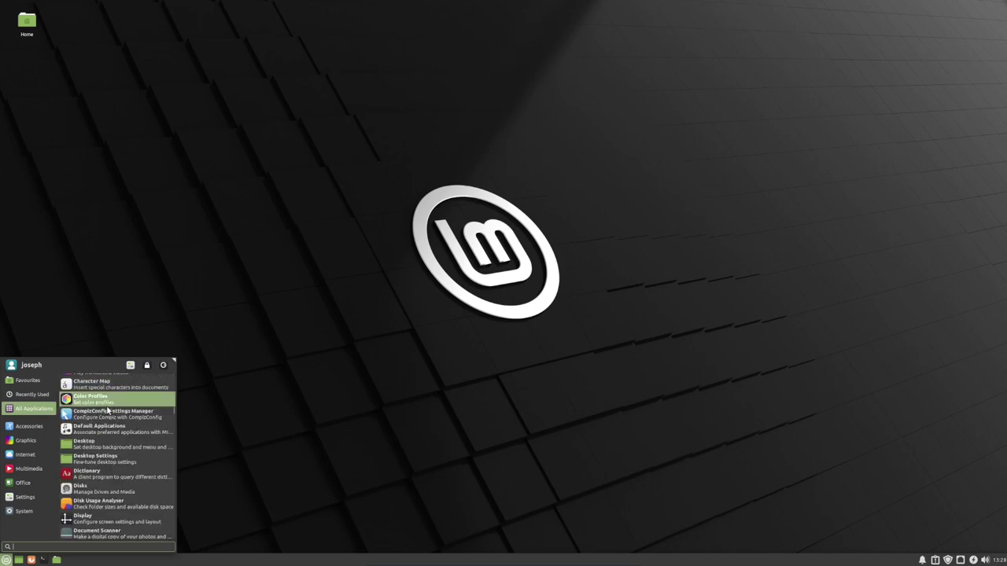
scroll(108, 410, "down", 1)
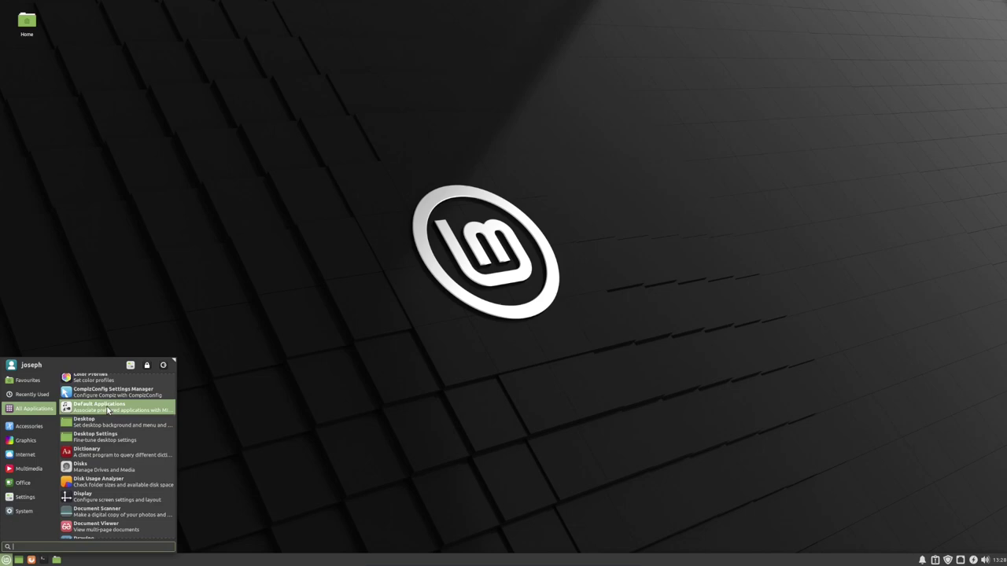
- Open Disks to view the 21 GB disk's FAT32 and ext4 partitions, then close it
left_click(99, 466)
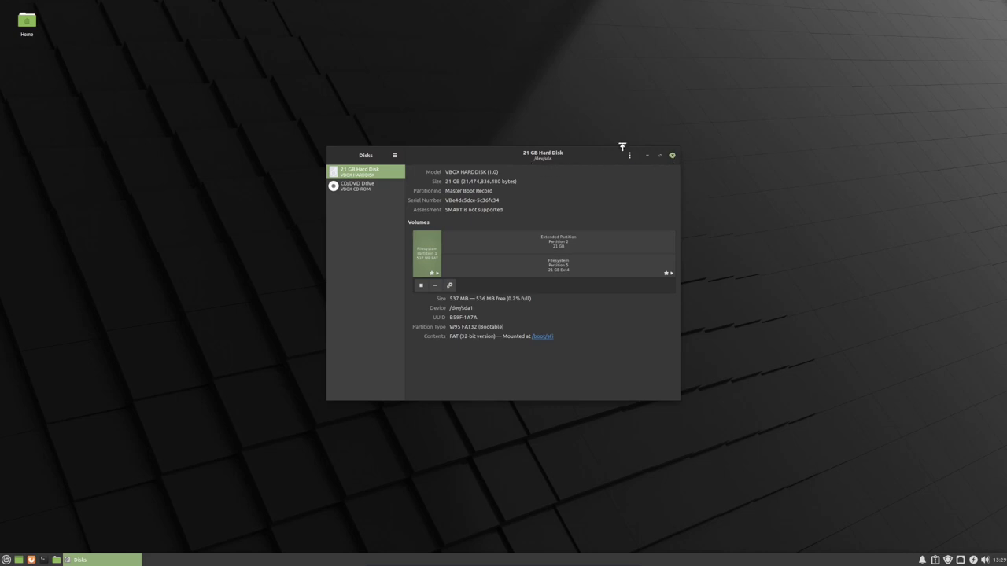
left_click(673, 155)
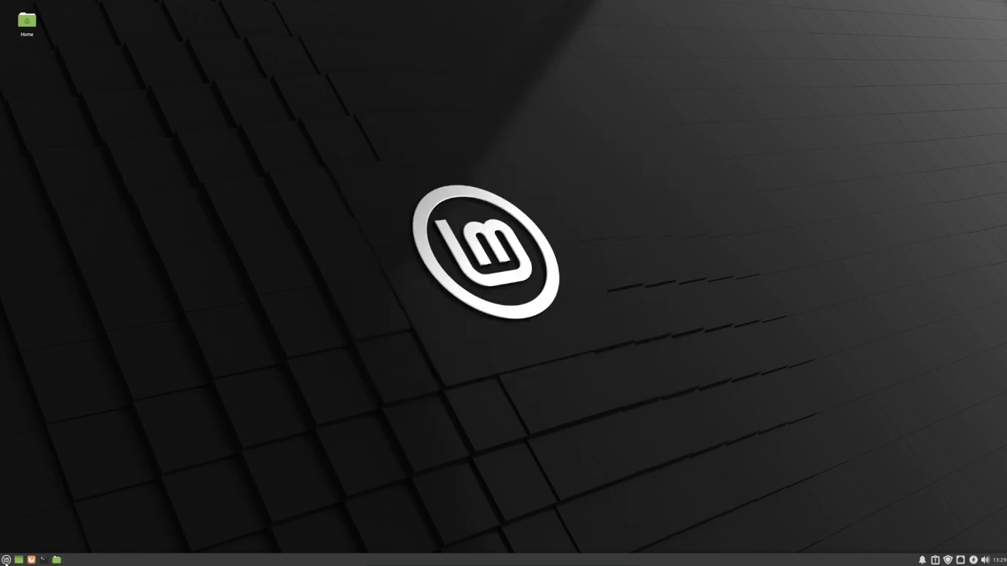
- Start Disk Usage Analyzer from the Whisker menu's All Applications list
left_click(6, 560)
left_click(34, 408)
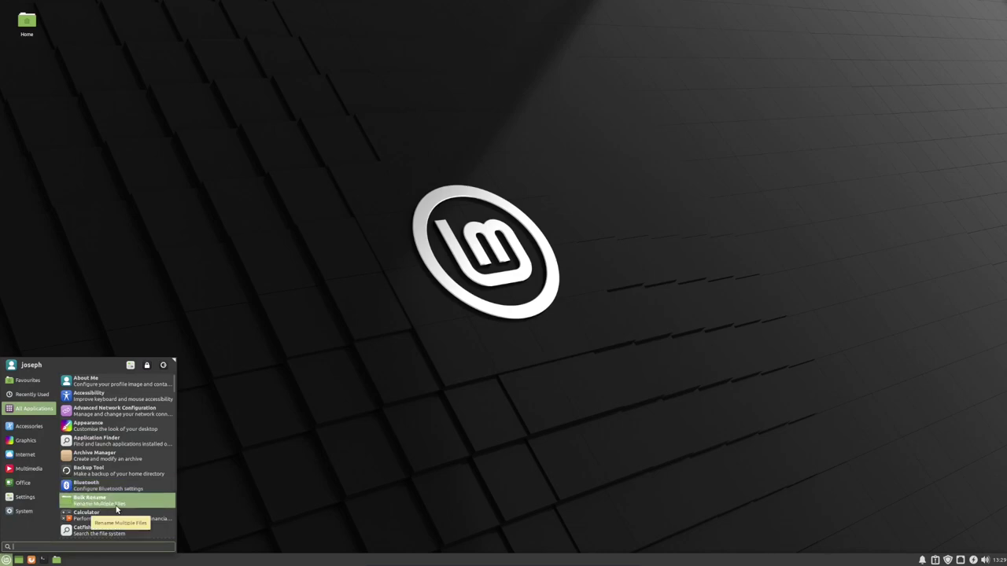
scroll(116, 509, "down", 2)
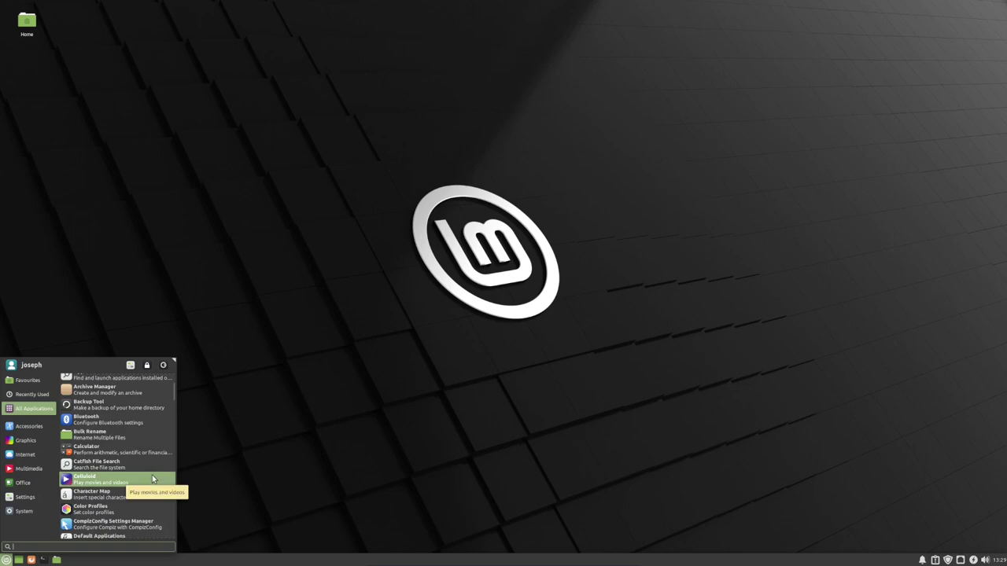
scroll(151, 475, "down", 3)
left_click(153, 459)
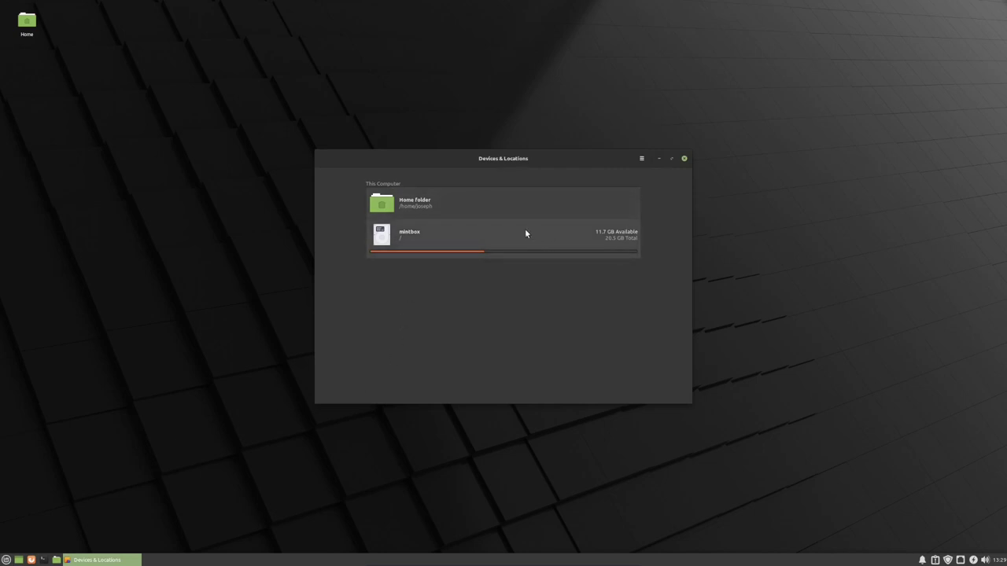
- Scan the mintbox root filesystem: 8.7 GB total, usr 6.1 GB, var 1.3 GB
left_click(556, 243)
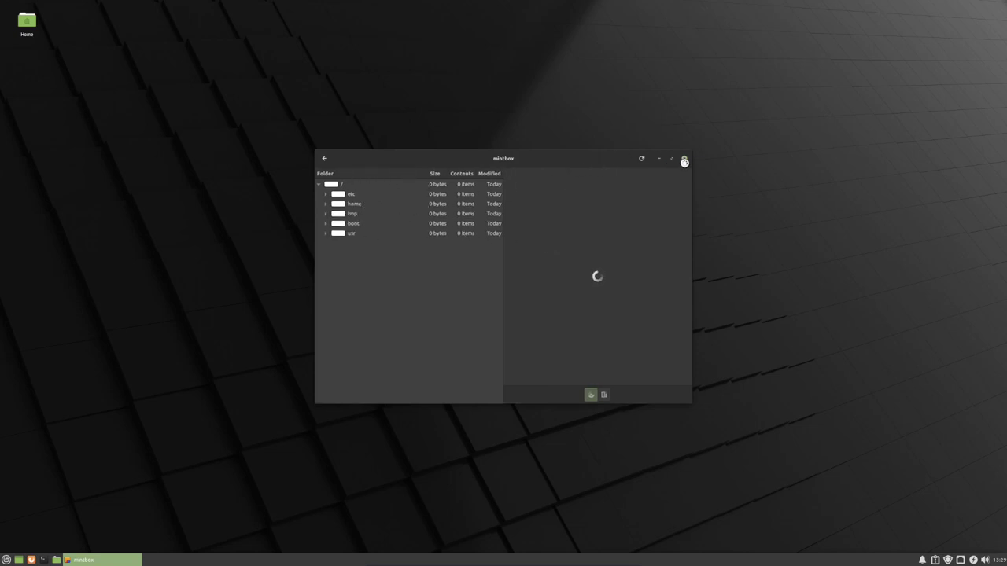
key("super")
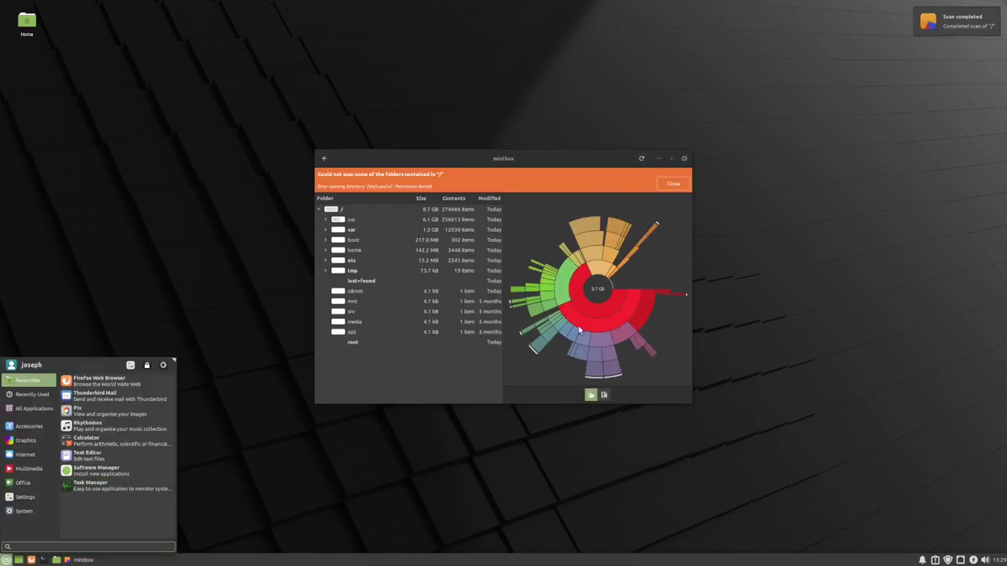
left_click(684, 161)
mouse_move(31, 408)
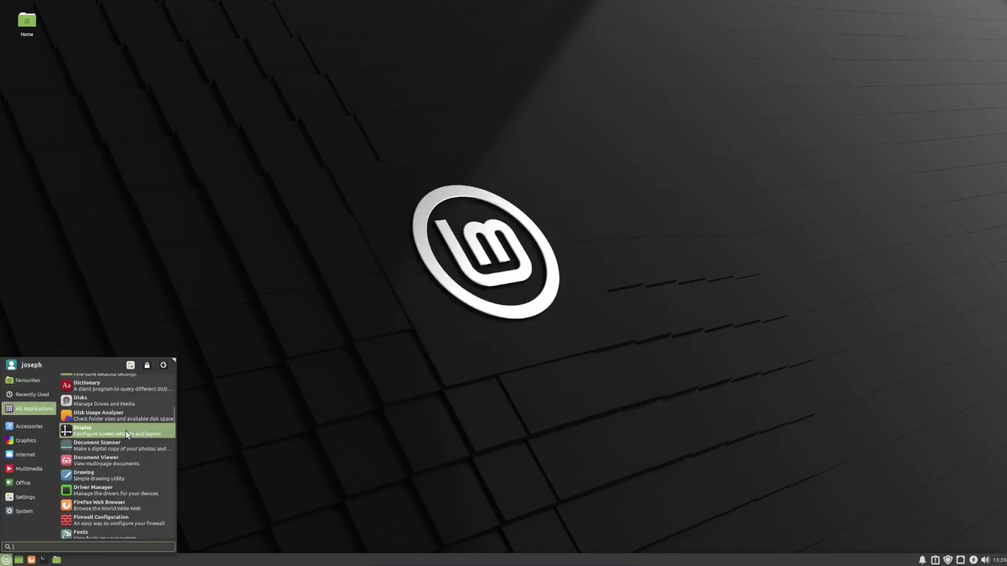
scroll(118, 453, "down", 6)
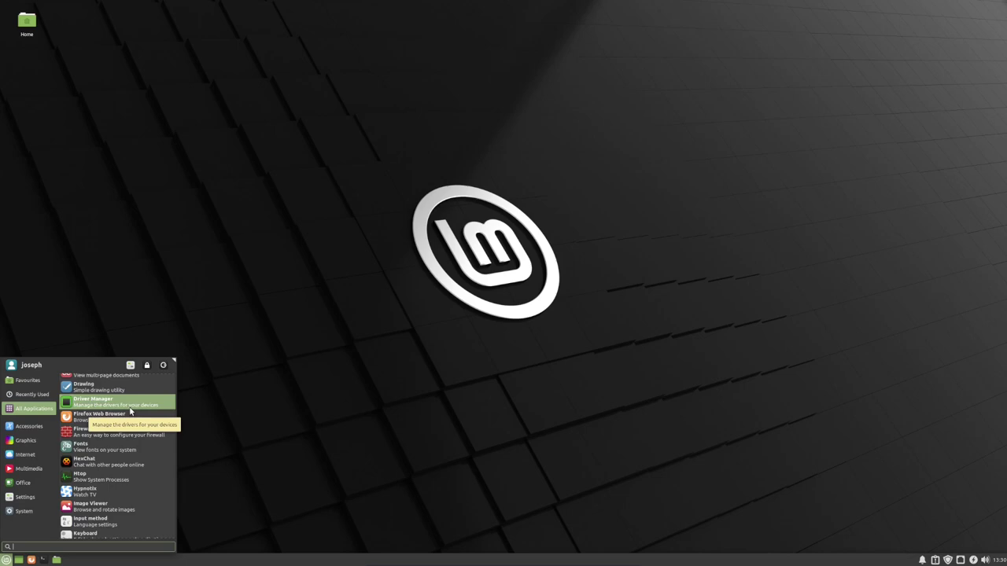
scroll(131, 423, "down", 3)
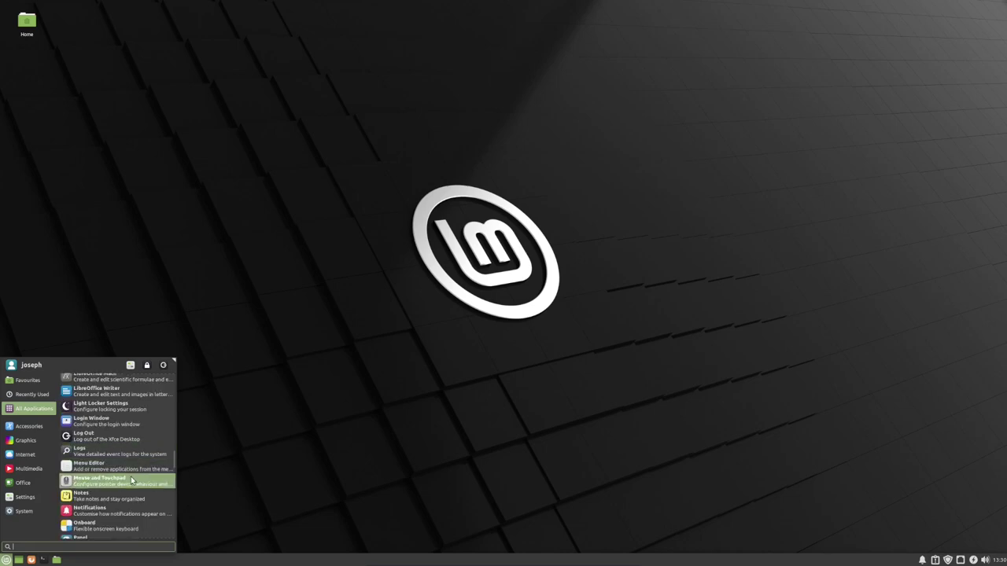
scroll(137, 484, "down", 3)
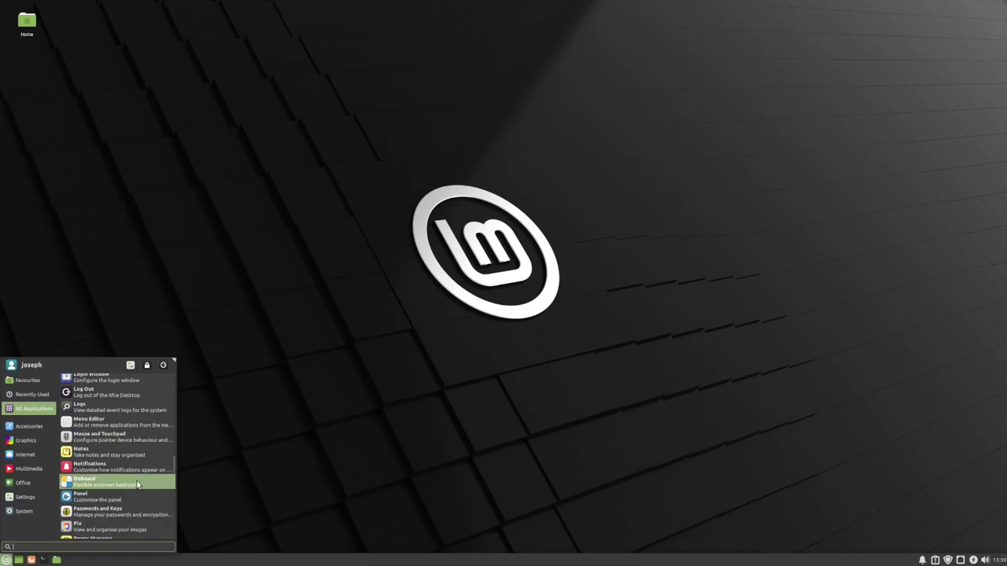
scroll(114, 443, "down", 3)
- Launch Passwords and Keys to view the empty GnuPG keys collection, then close it
left_click(120, 446)
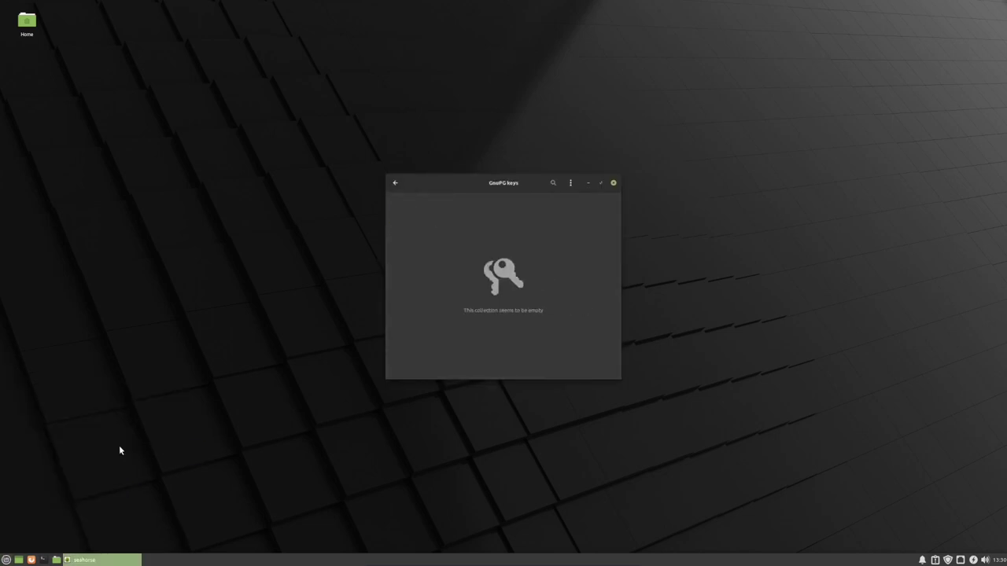
key("ctrl+q")
key("super")
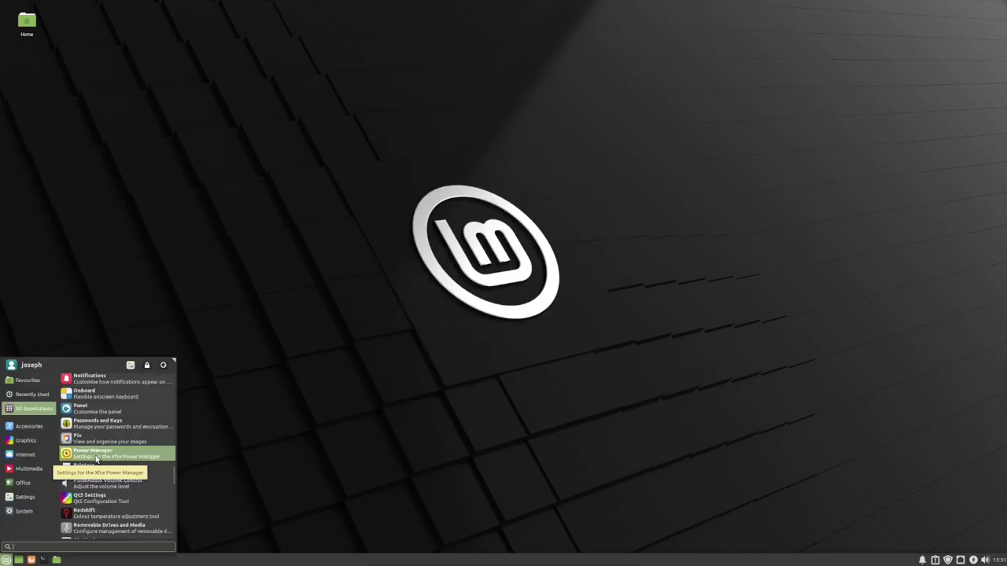
- Scroll through the Whisker menu's All Applications list to its end
scroll(96, 459, "down", 5)
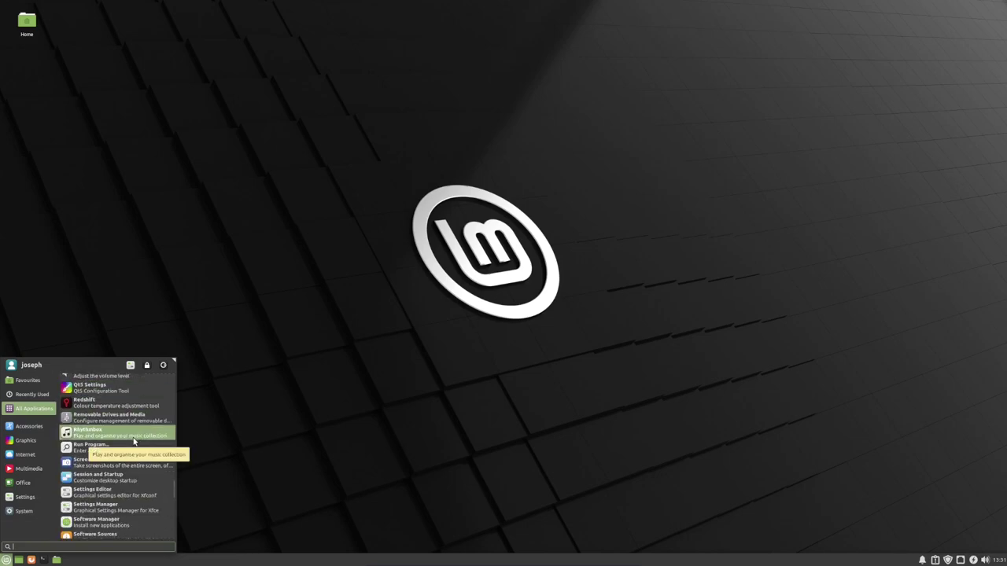
scroll(134, 442, "down", 2)
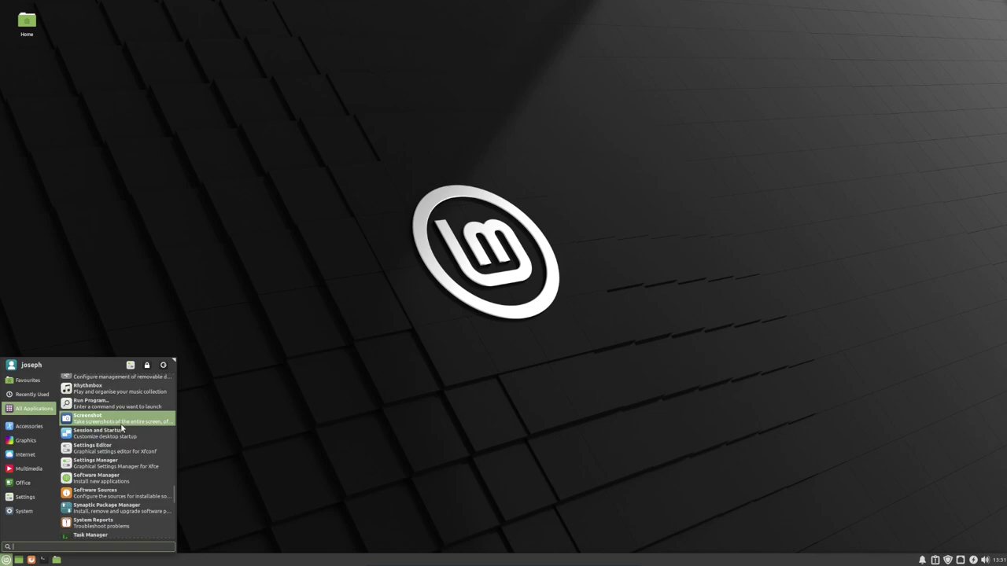
scroll(129, 455, "down", 4)
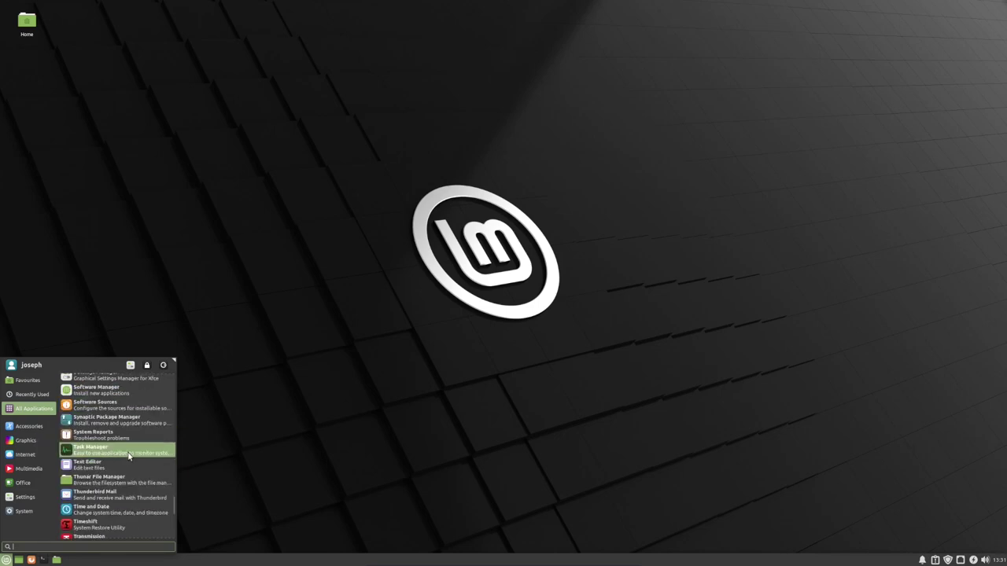
scroll(129, 457, "down", 3)
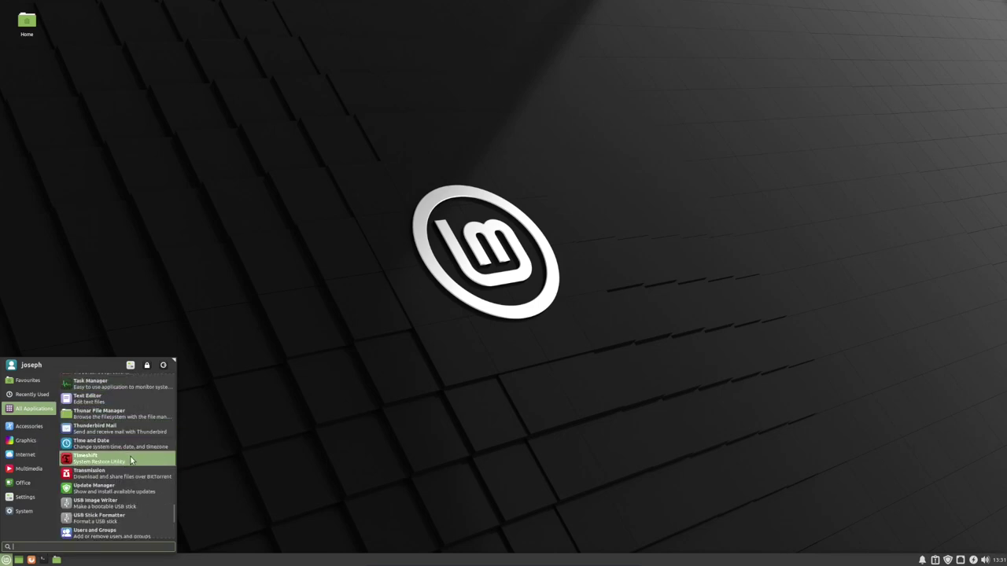
scroll(131, 460, "down", 3)
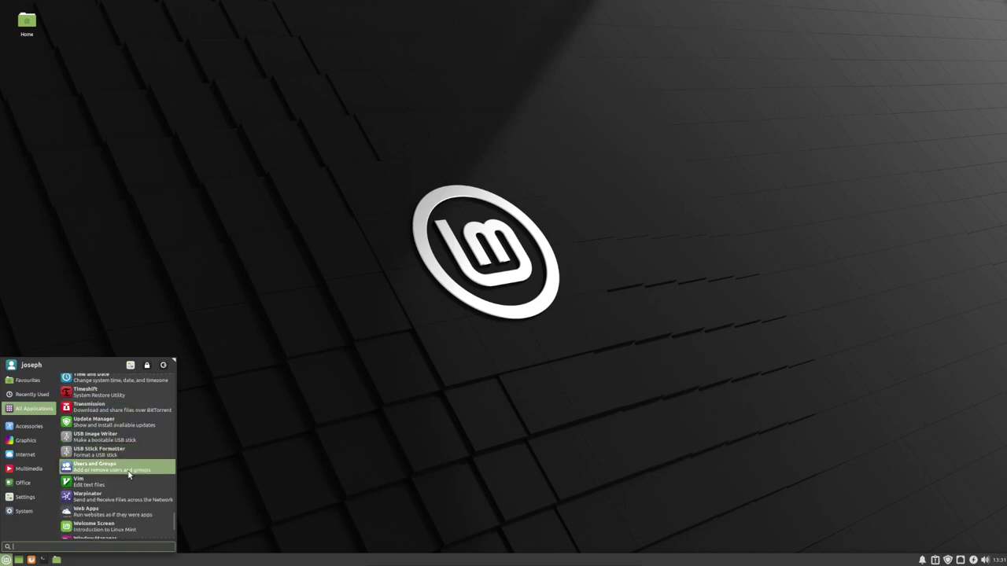
scroll(129, 472, "down", 1)
scroll(112, 455, "down", 1)
scroll(113, 465, "down", 1)
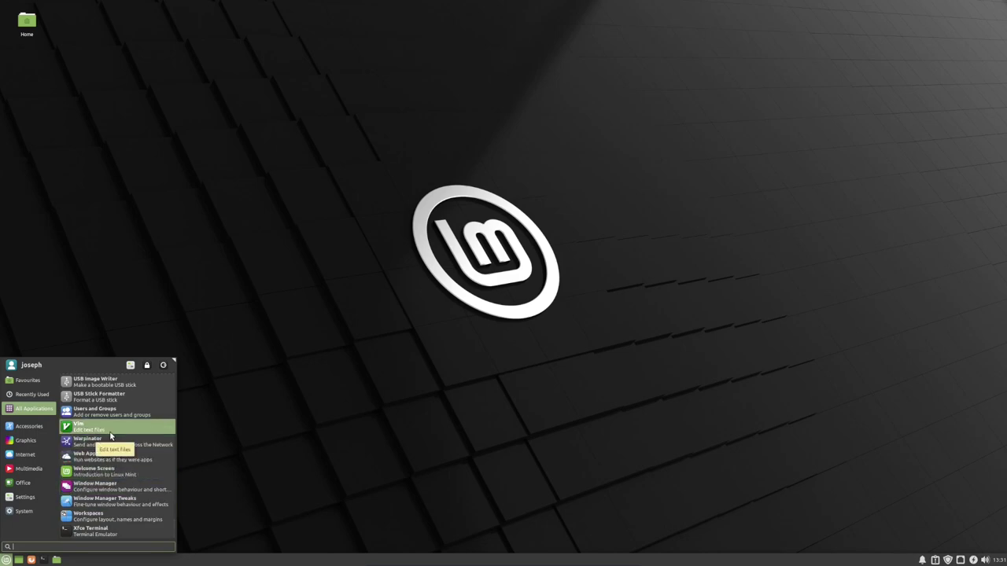
mouse_move(36, 456)
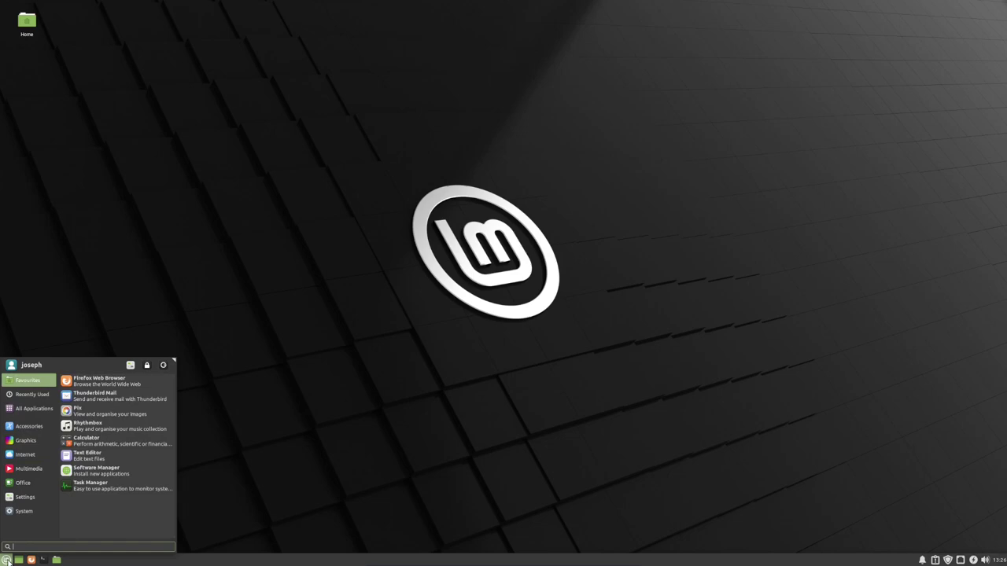
left_click(6, 560)
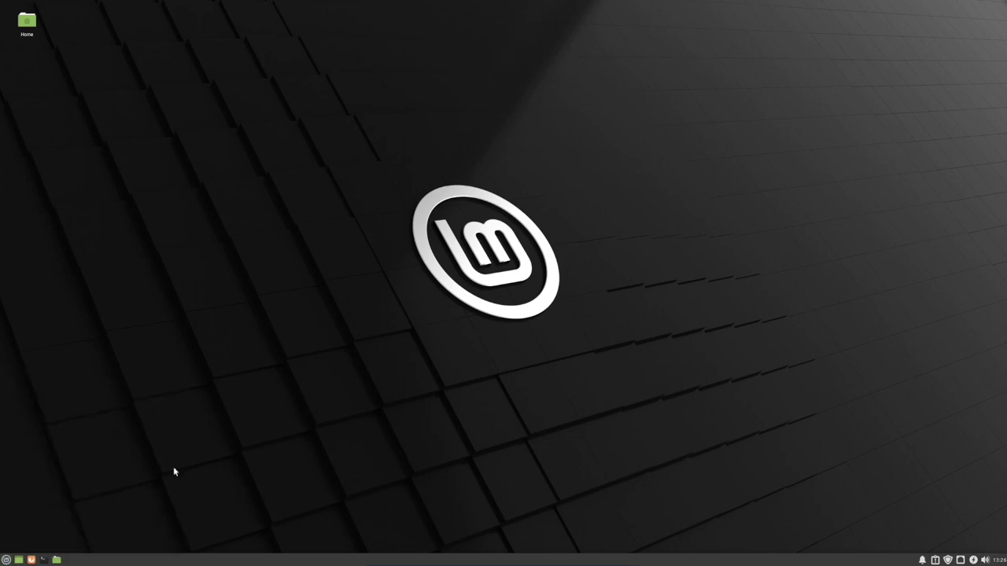